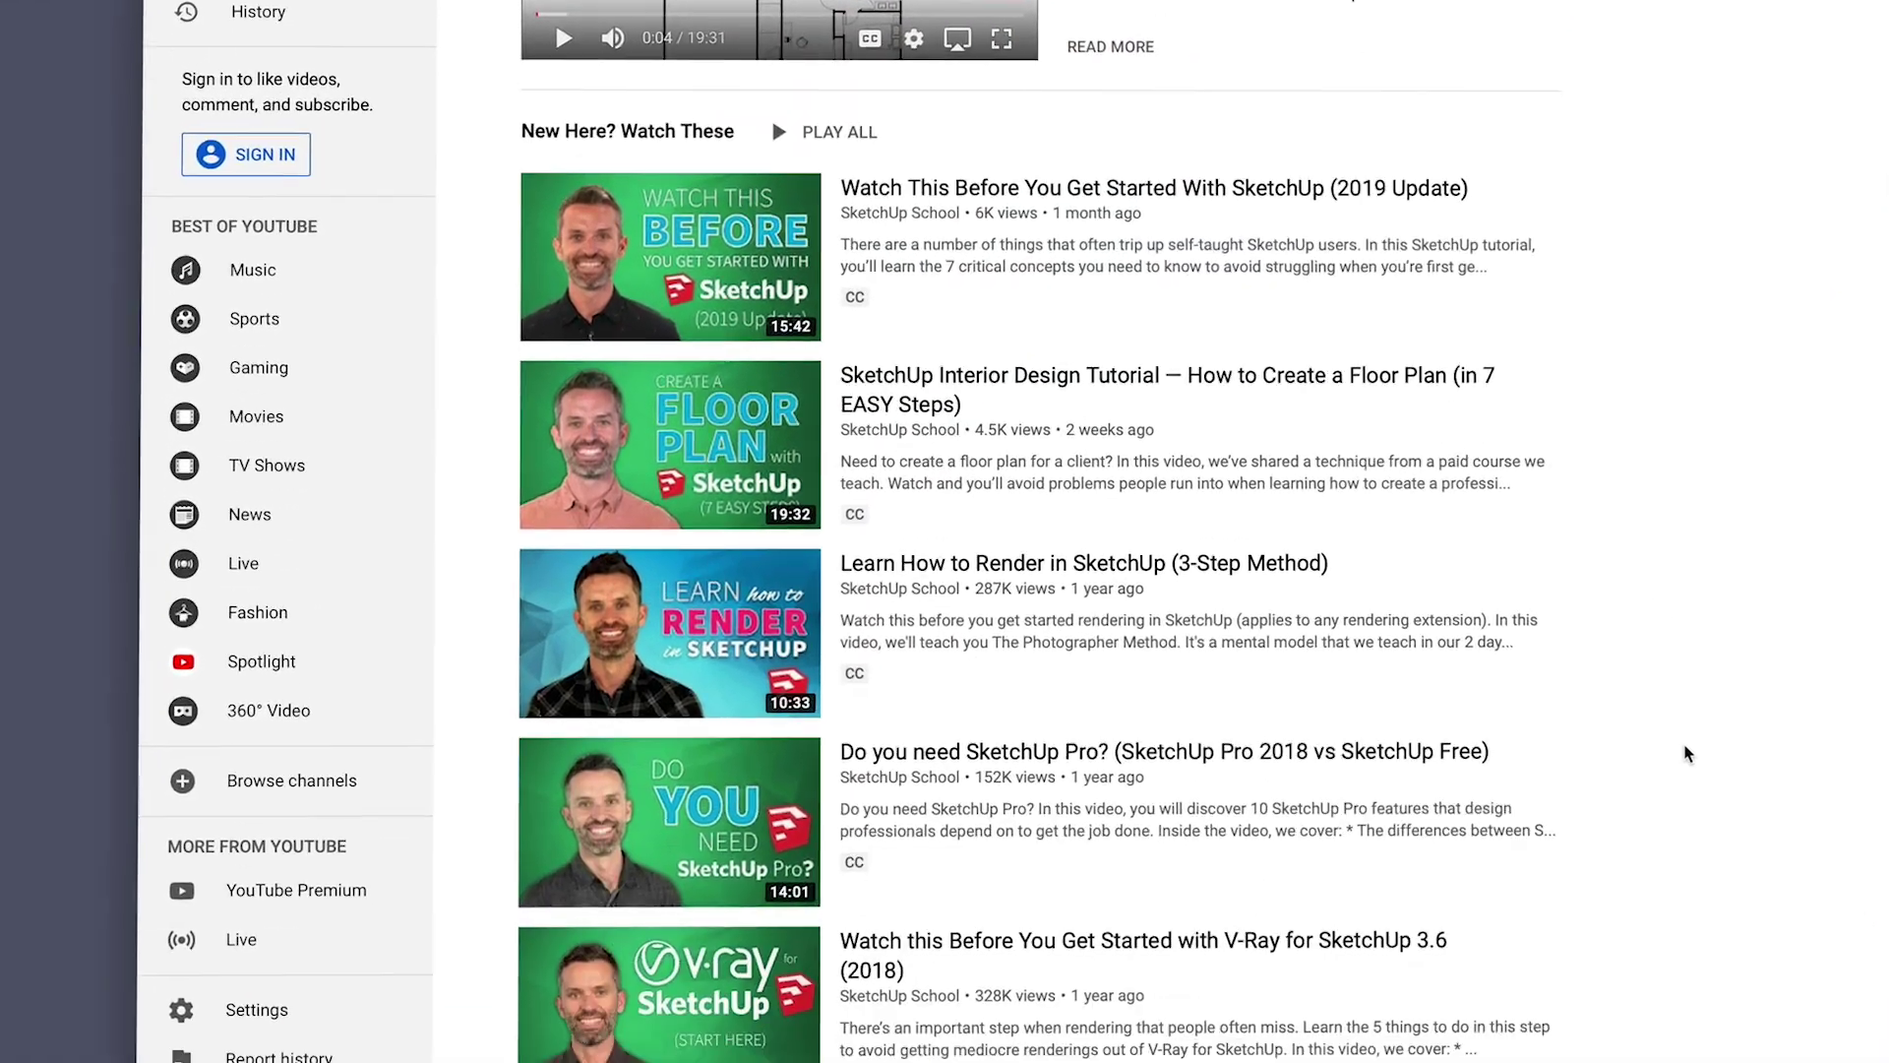
- Open the 'Learn How to Render in SketchUp (3-Step Method)' video from the New Here? Watch These list
left_click(871, 601)
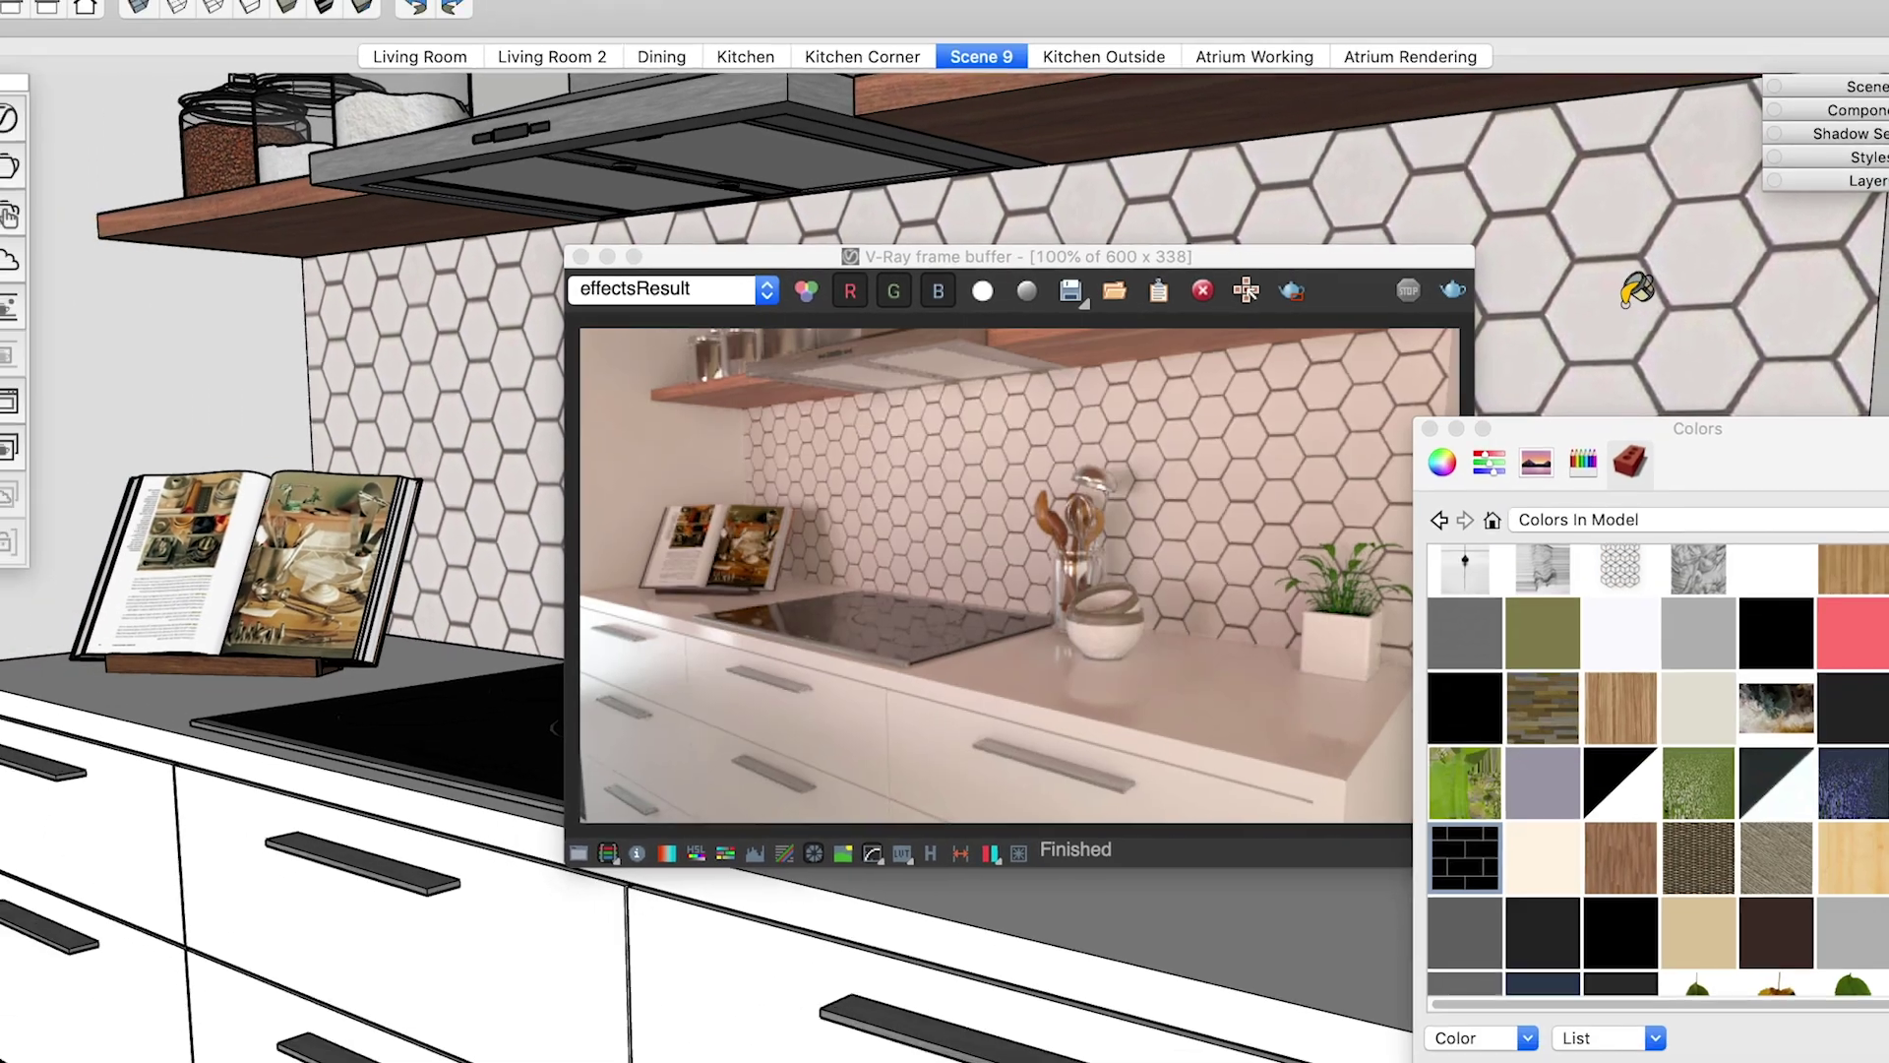
- Paint the backsplash with the black subway tile and start a new V-Ray render
left_click(1613, 284)
left_click(123, 178)
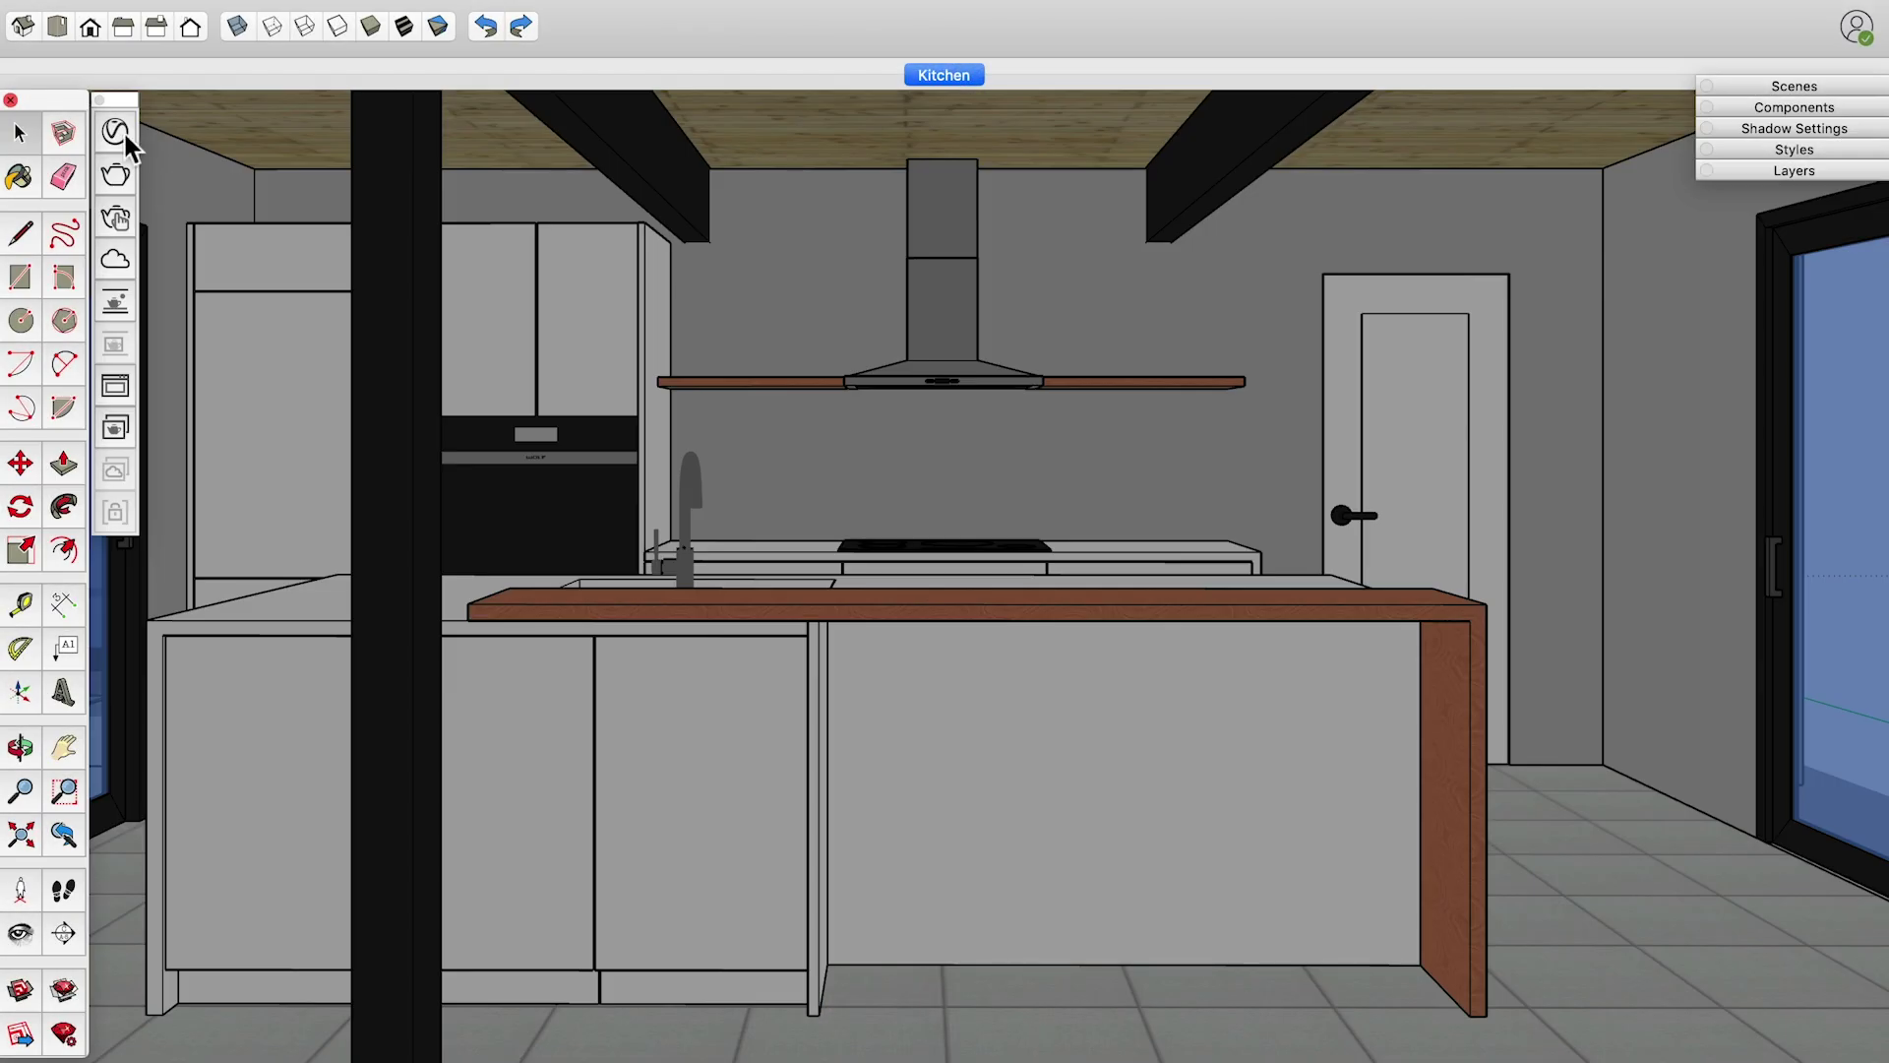
- Switch V-Ray from Interactive to Progressive at Draft quality with the denoiser, then test render
left_click(115, 130)
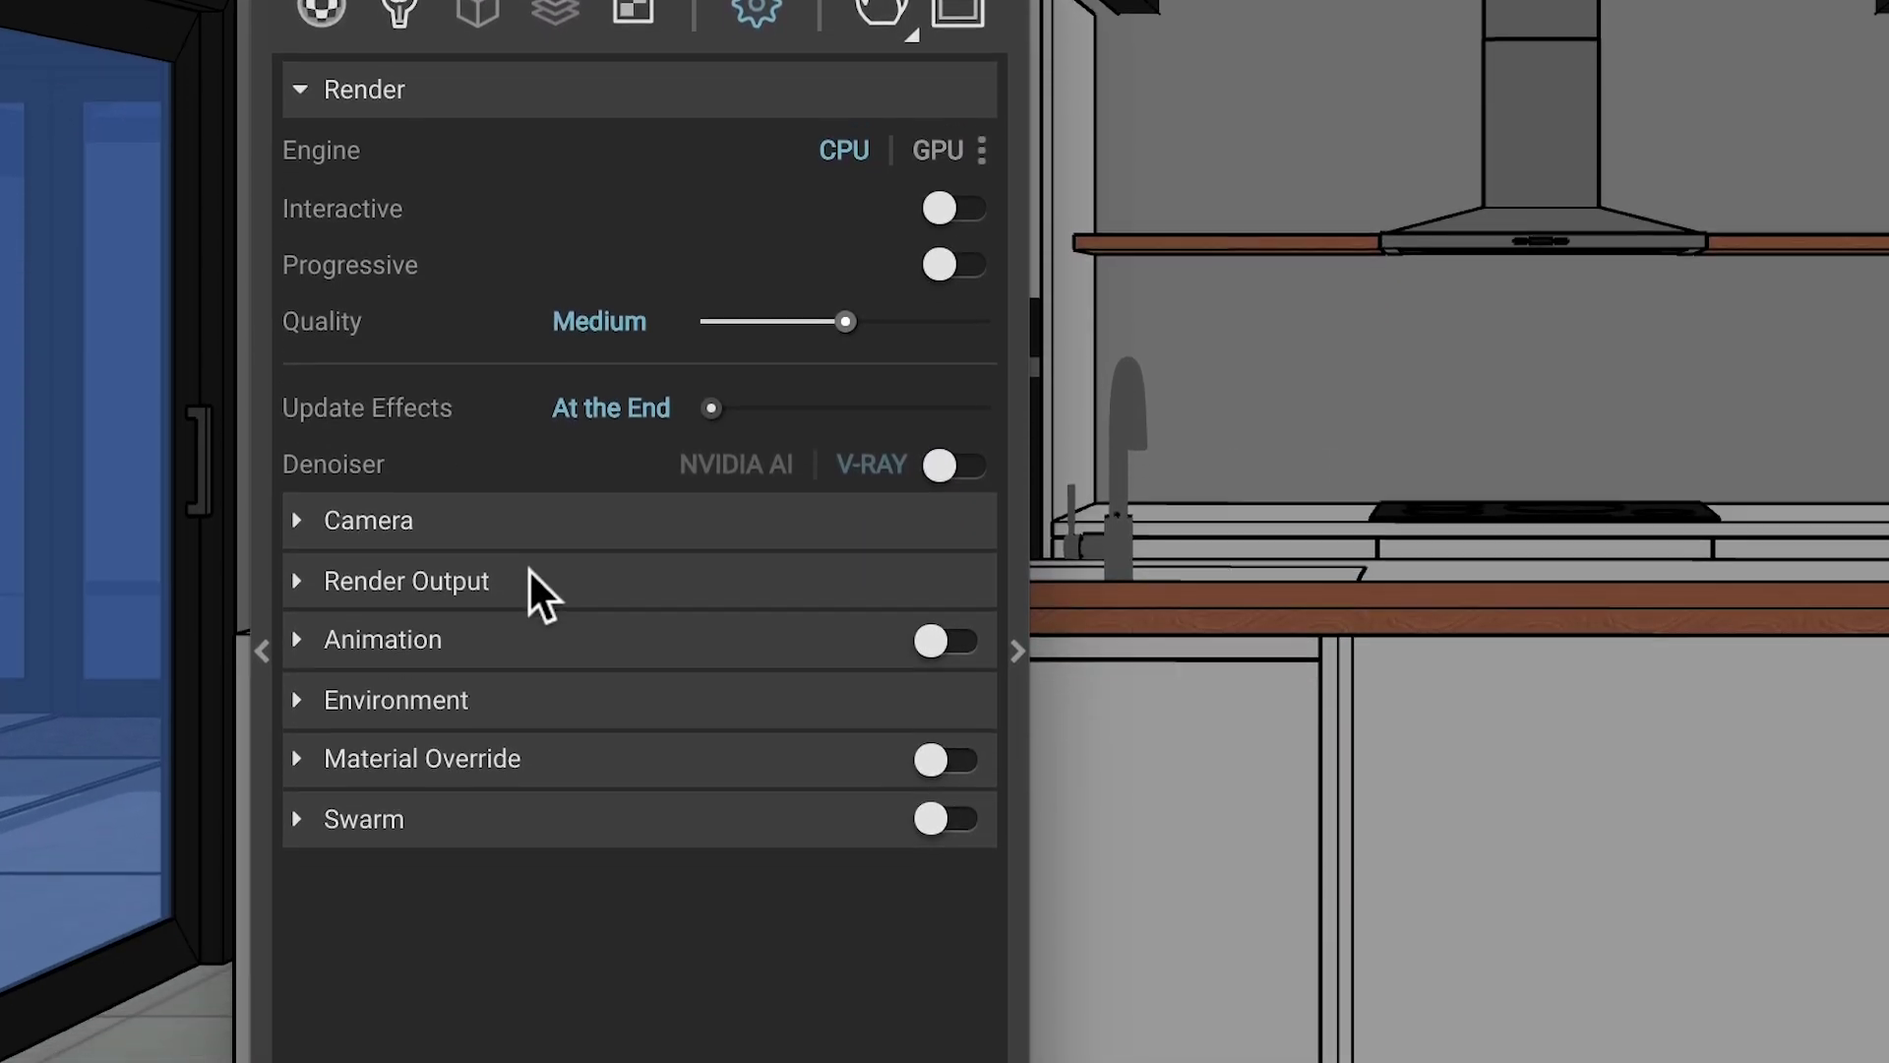
left_click(531, 738)
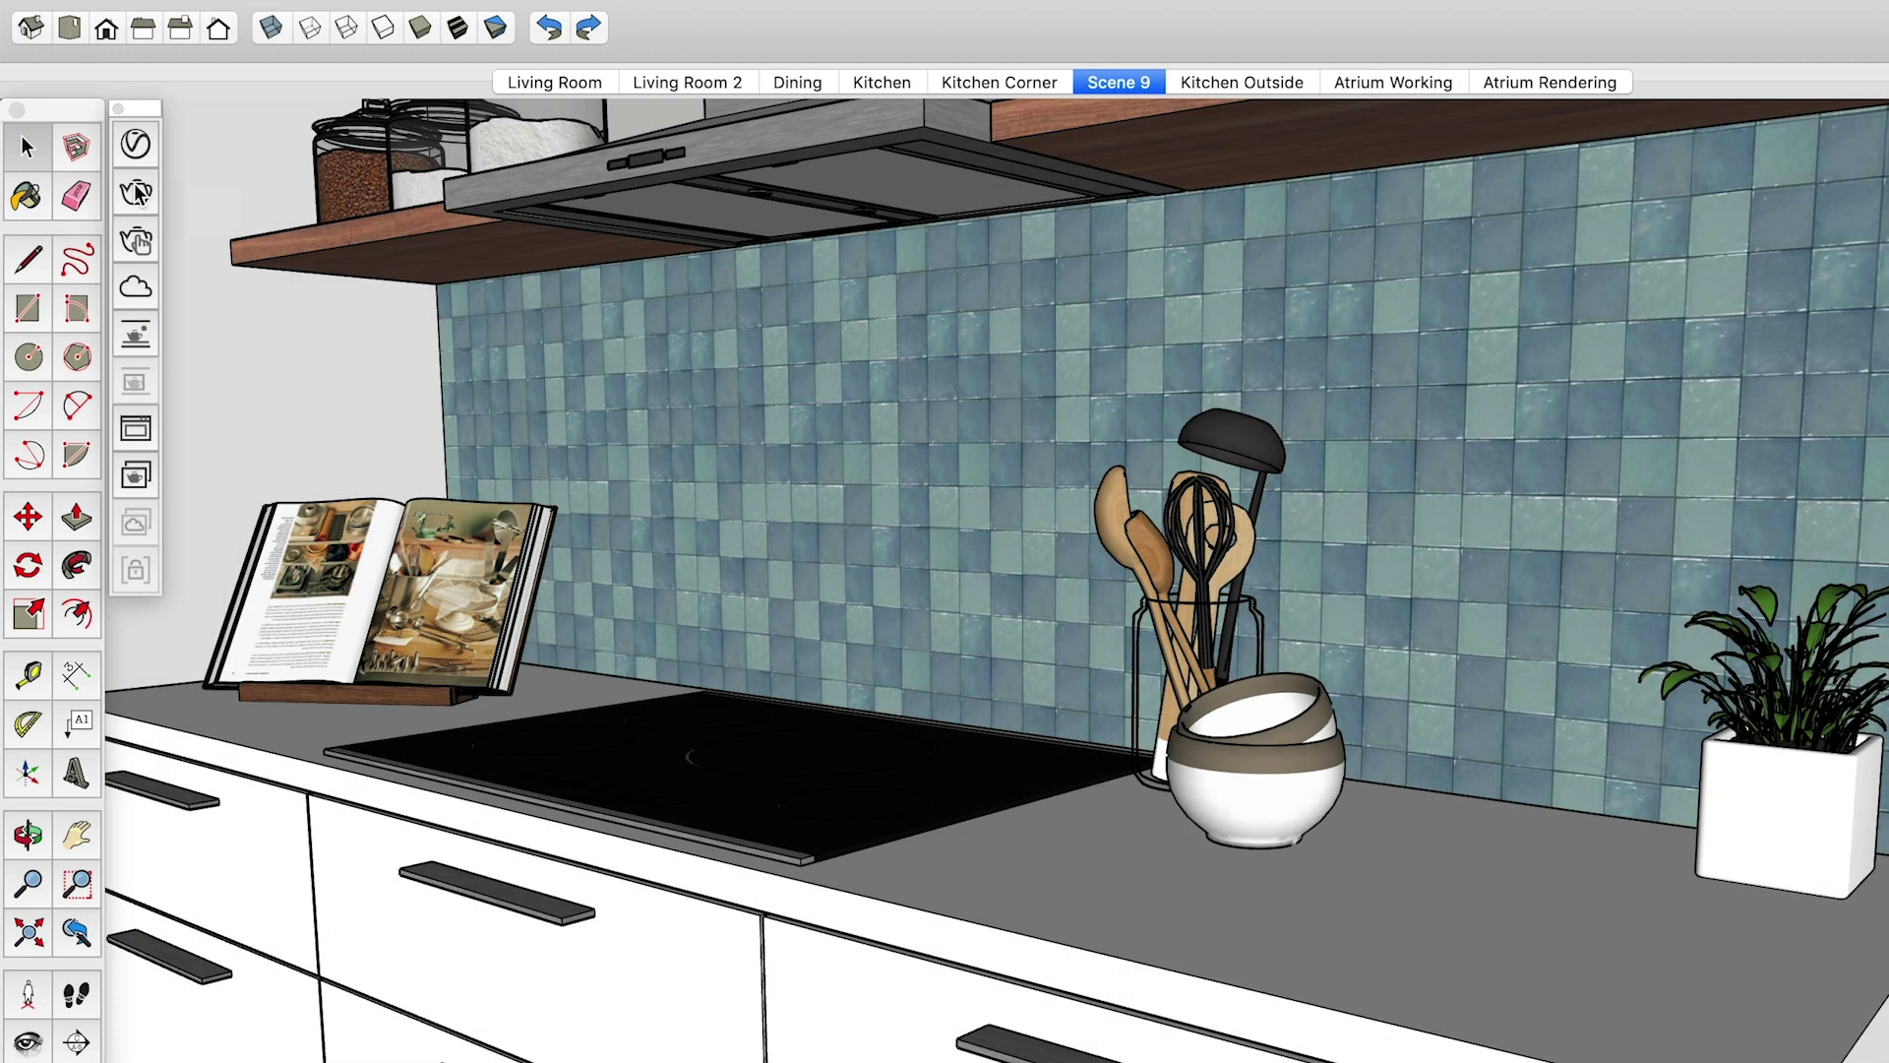
left_click(135, 192)
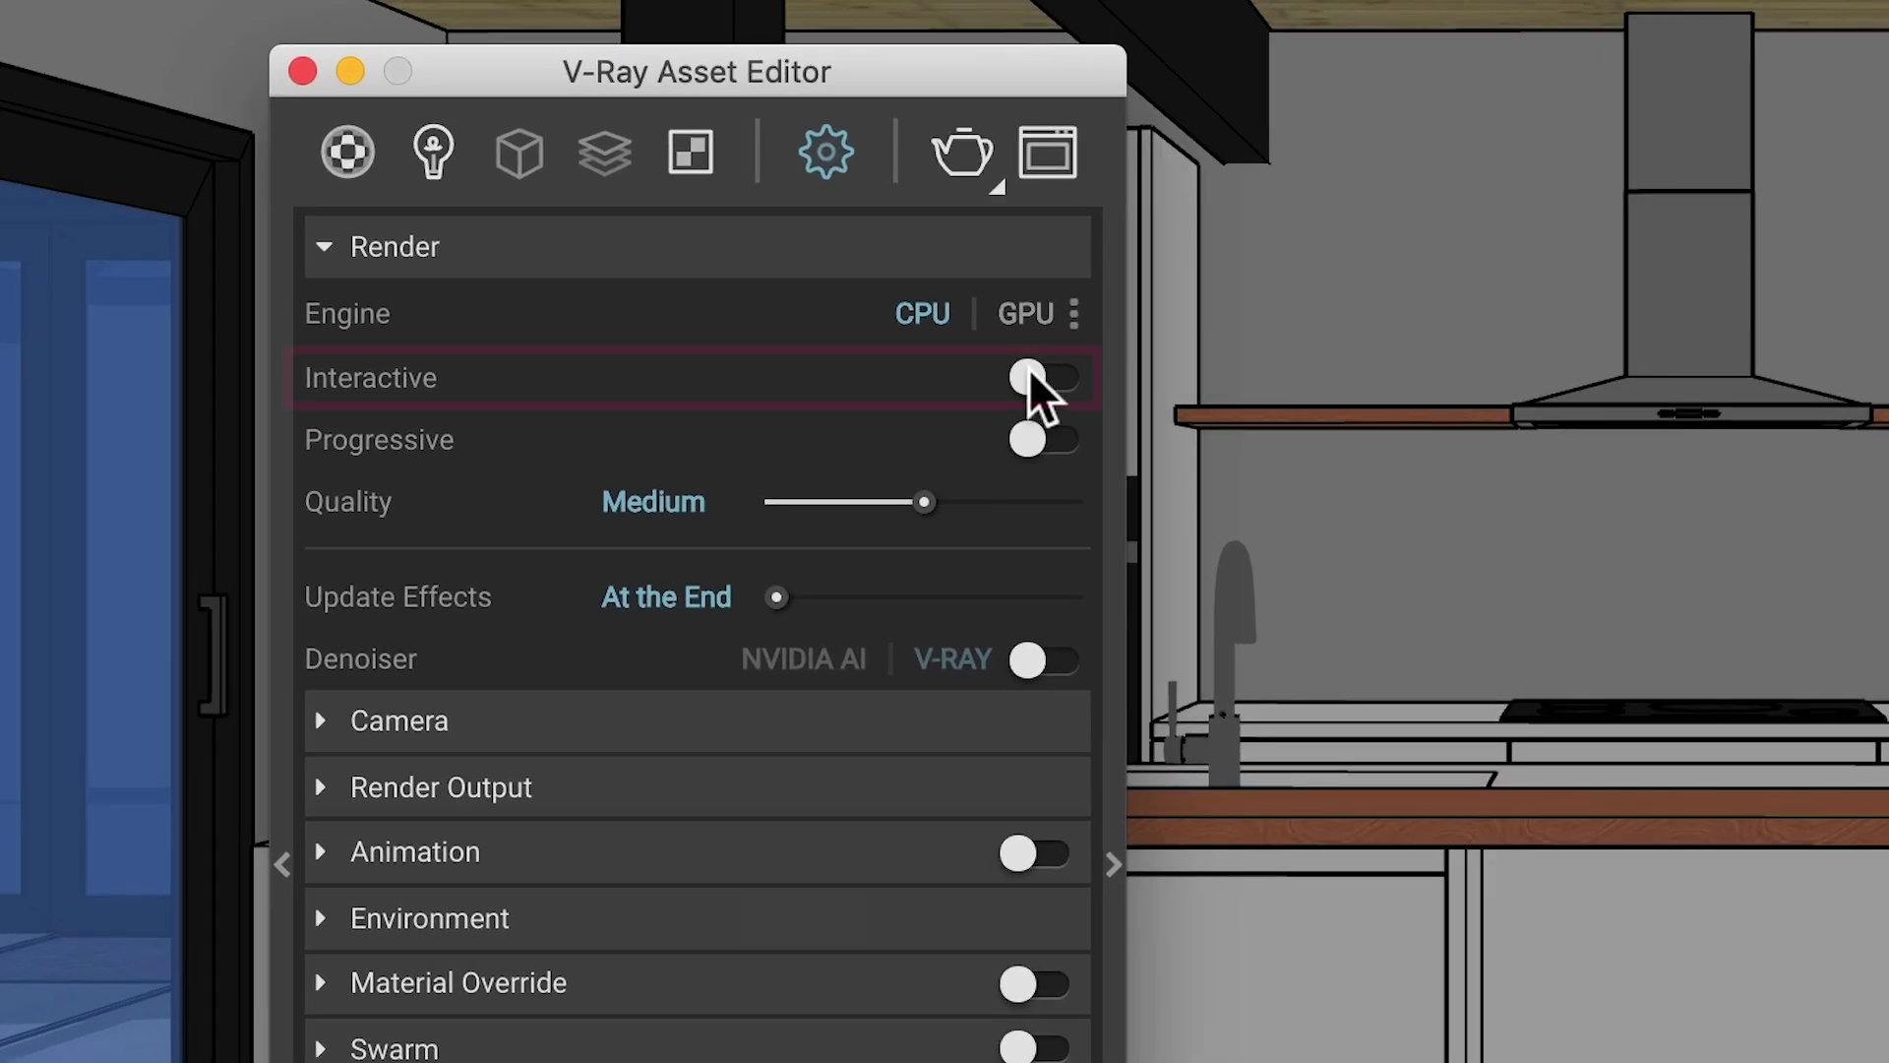
left_click(869, 301)
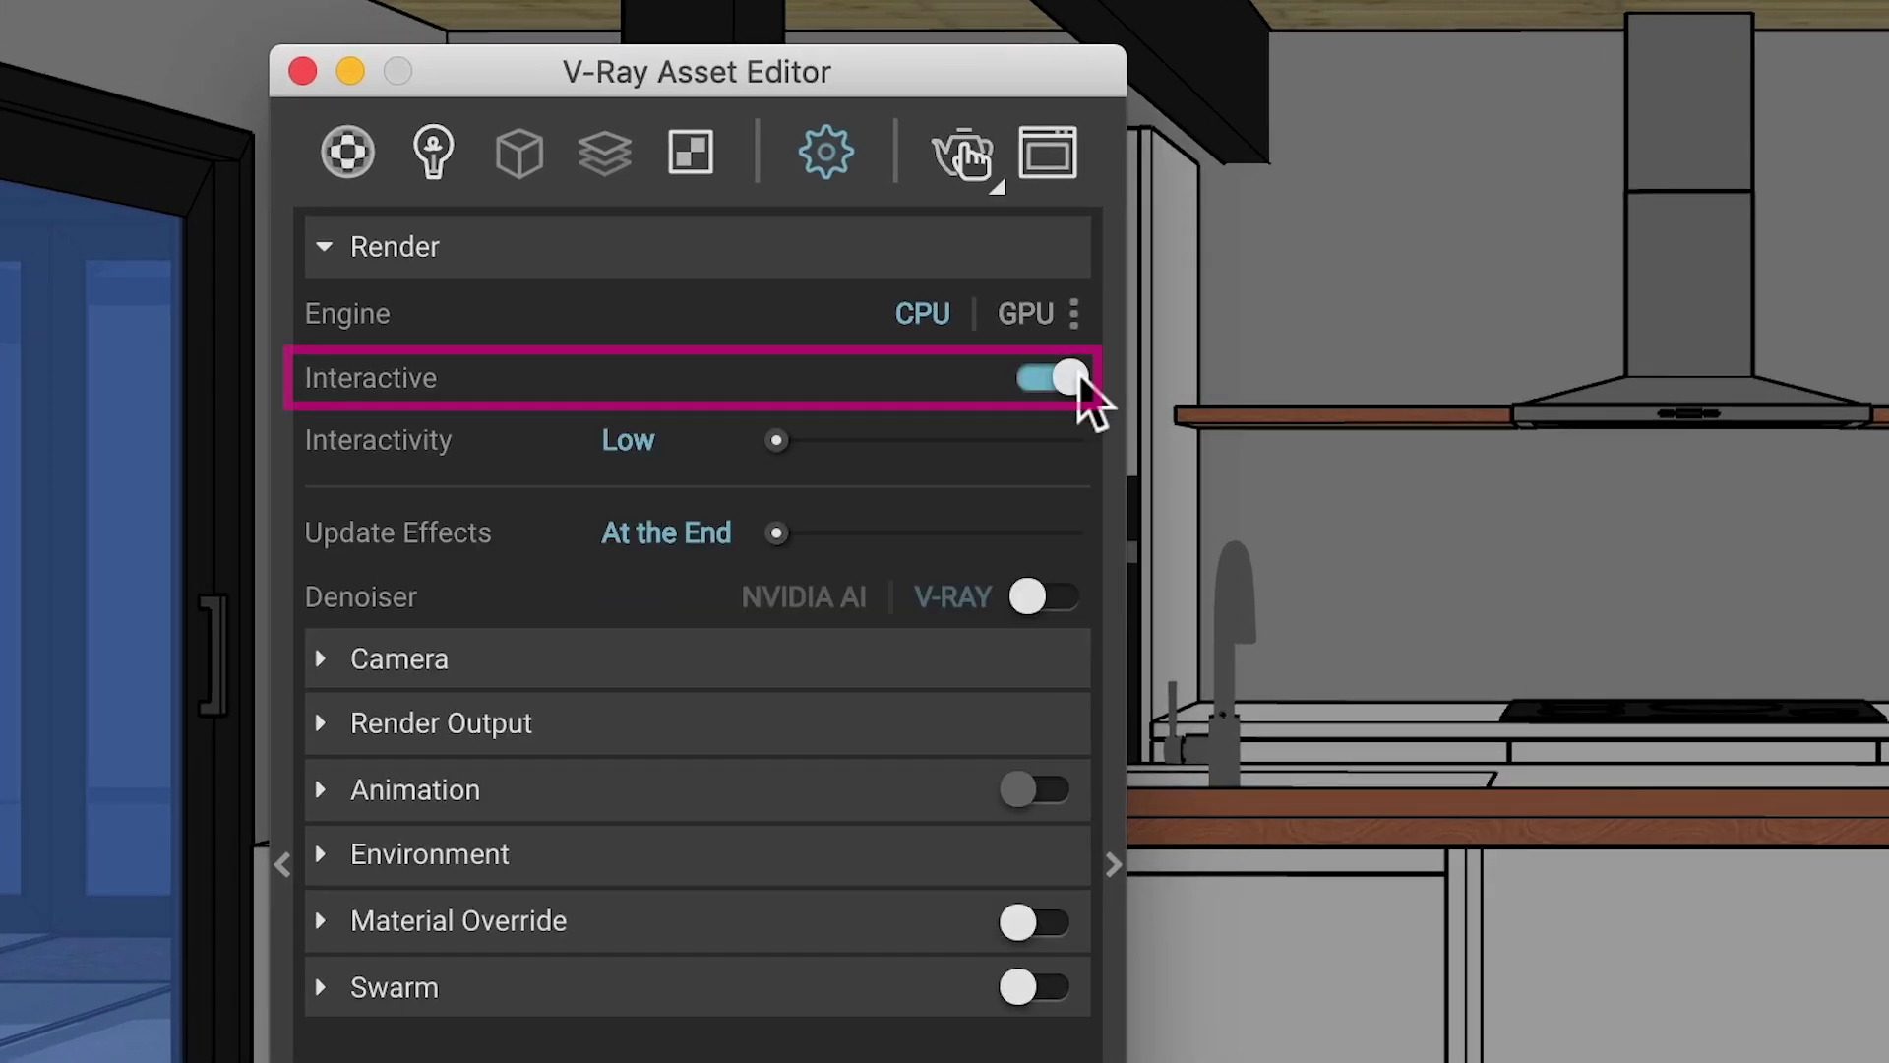
left_click(1072, 377)
left_click(1035, 442)
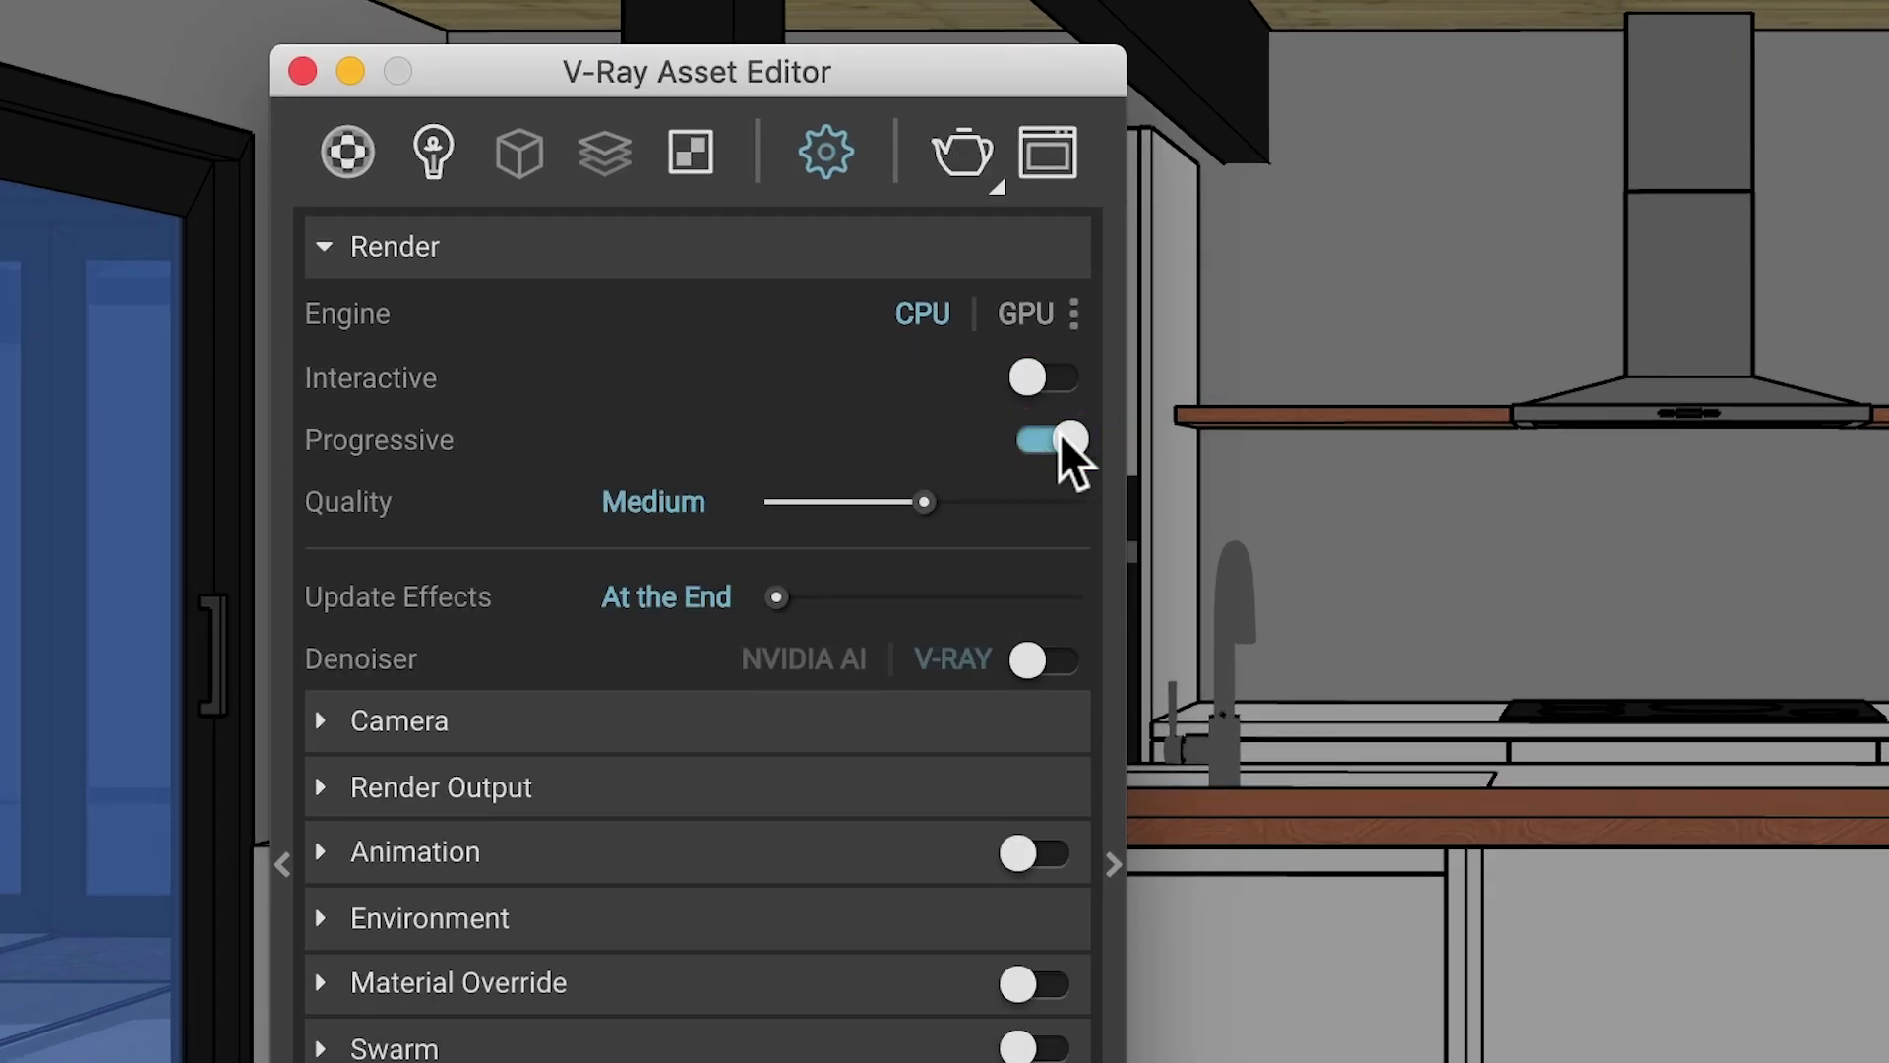
left_click(1067, 438)
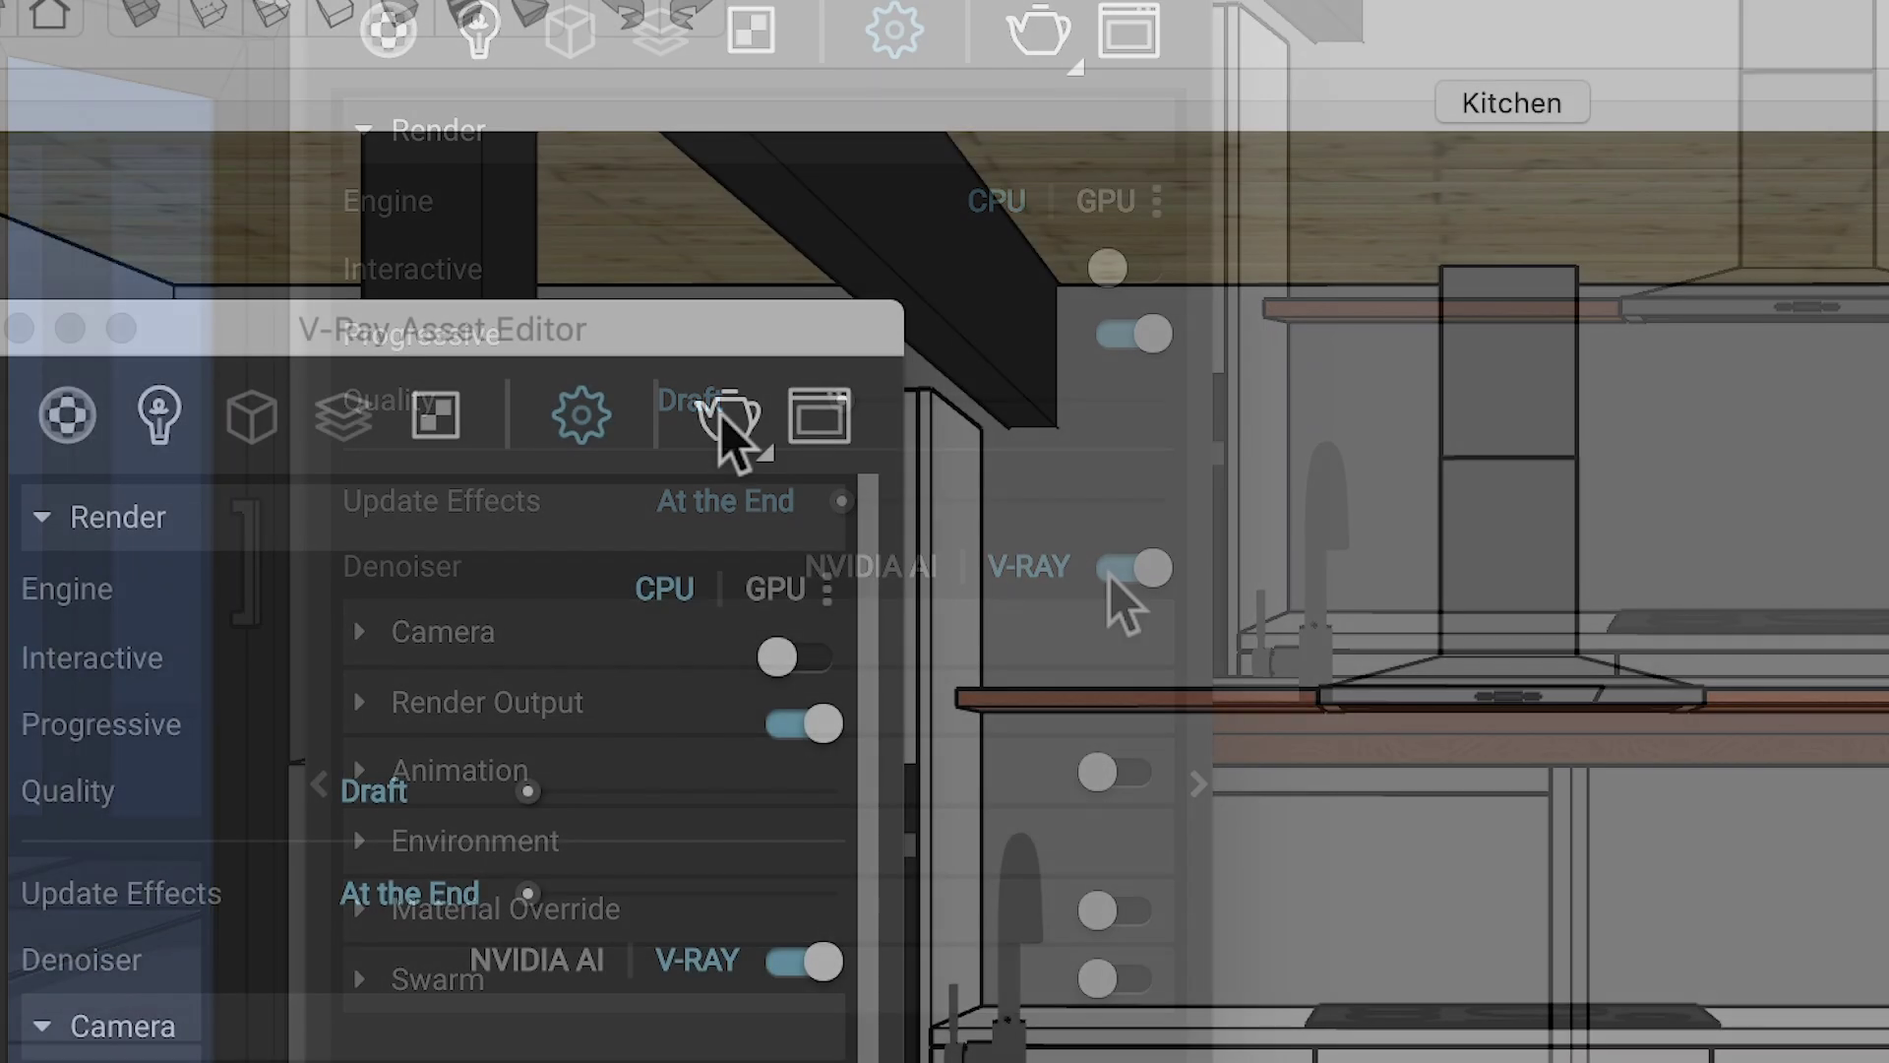
left_click(1039, 34)
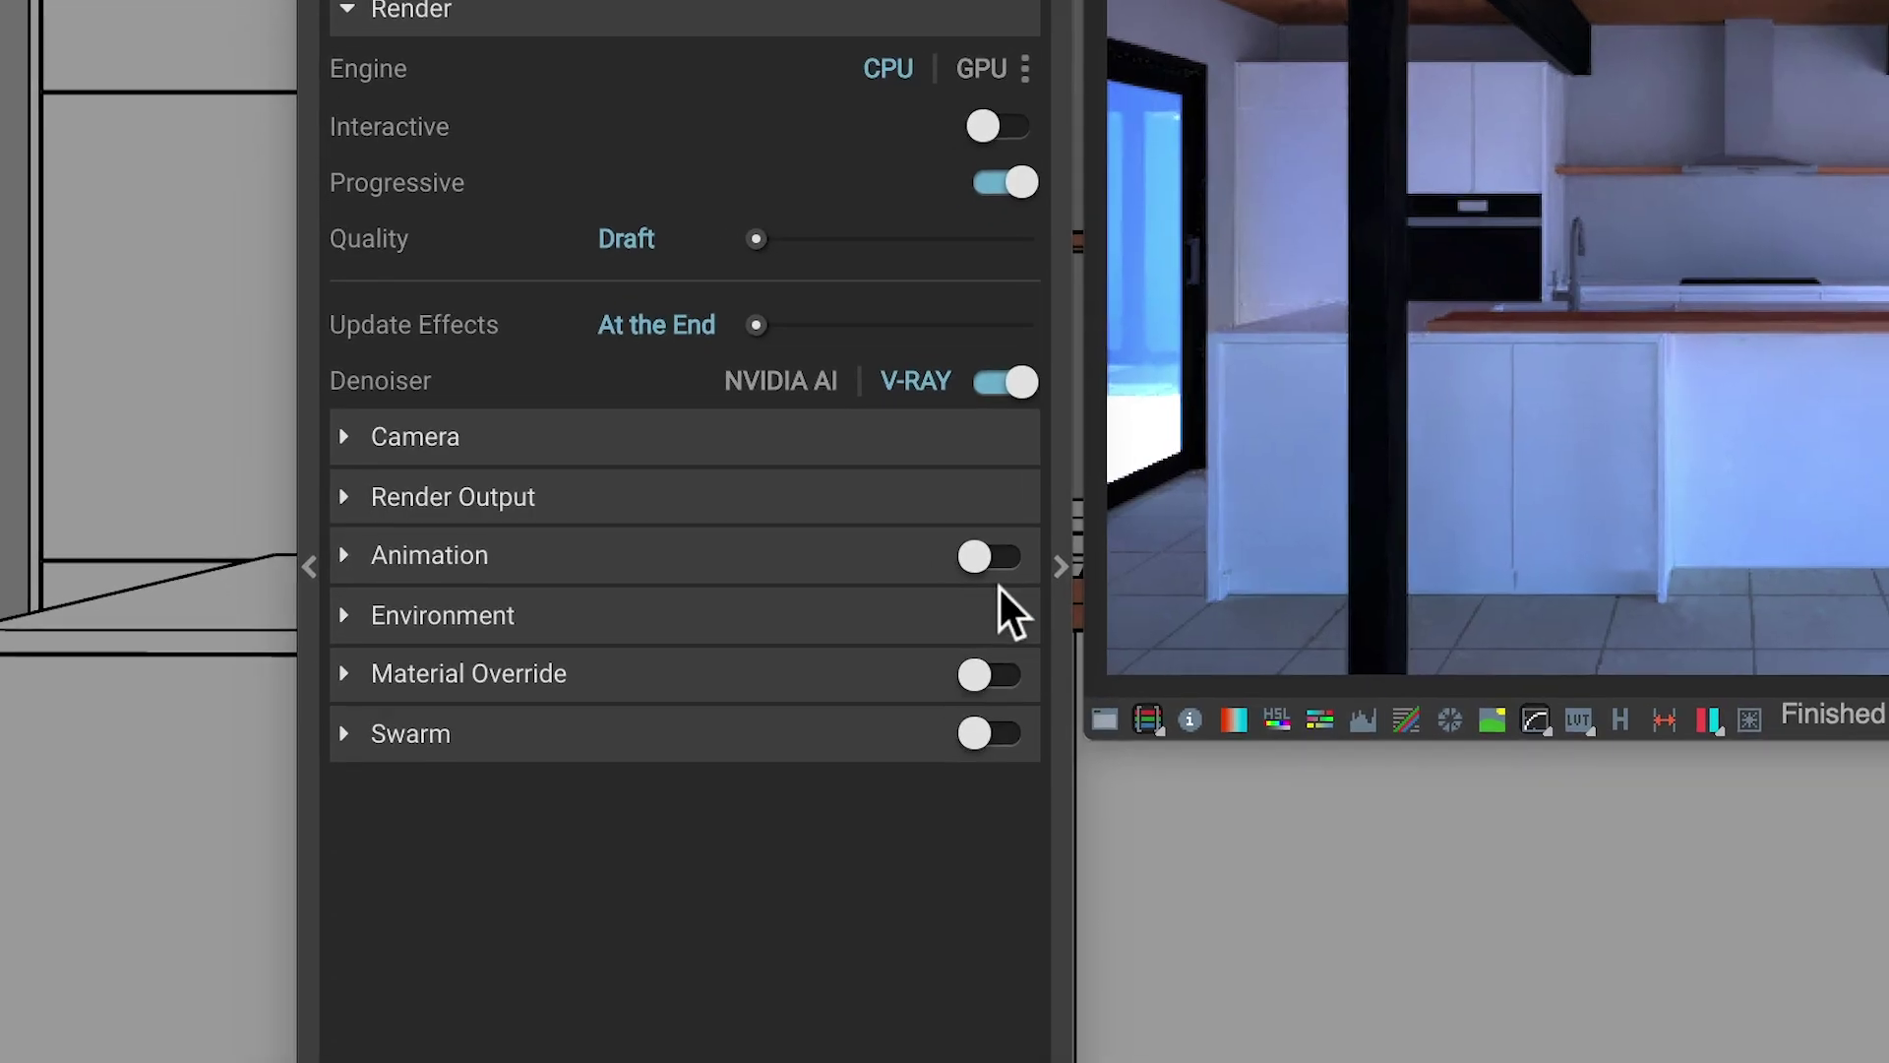
- Enable Material Override in the render settings and re-render the kitchen
left_click(1034, 686)
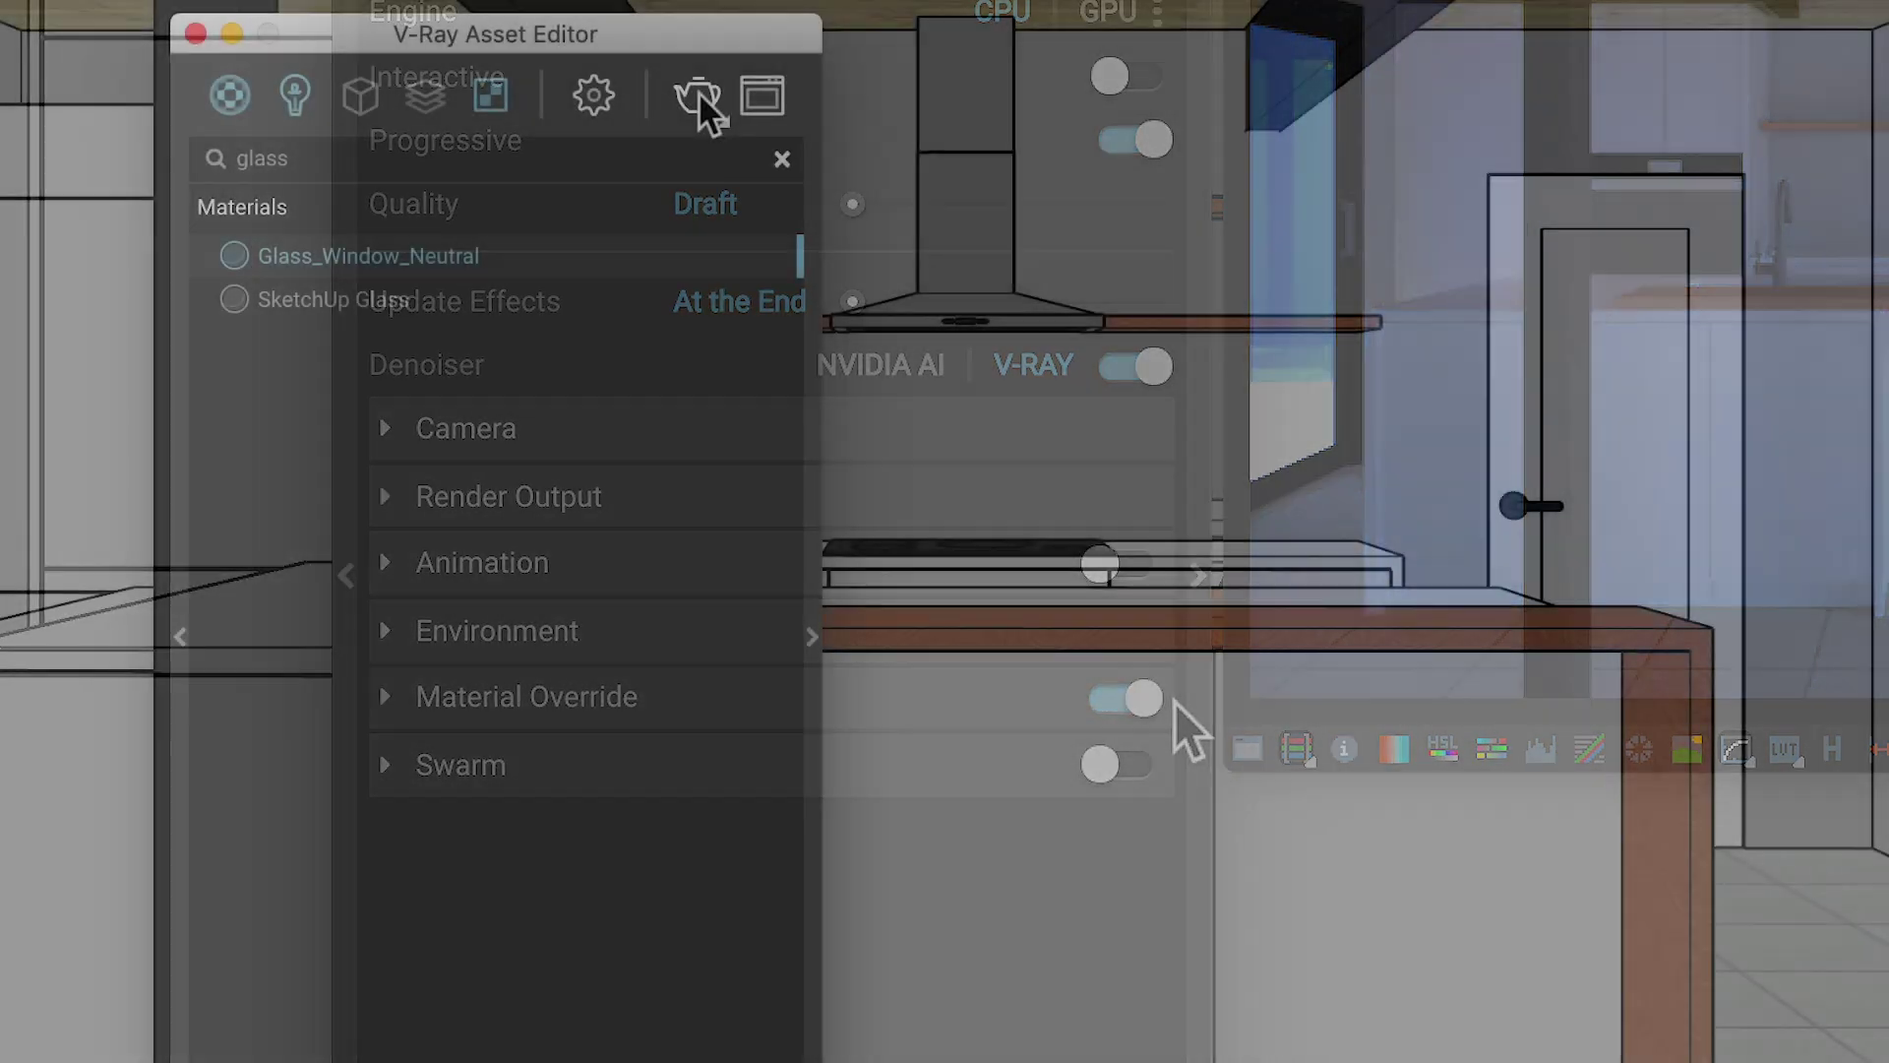
left_click(691, 87)
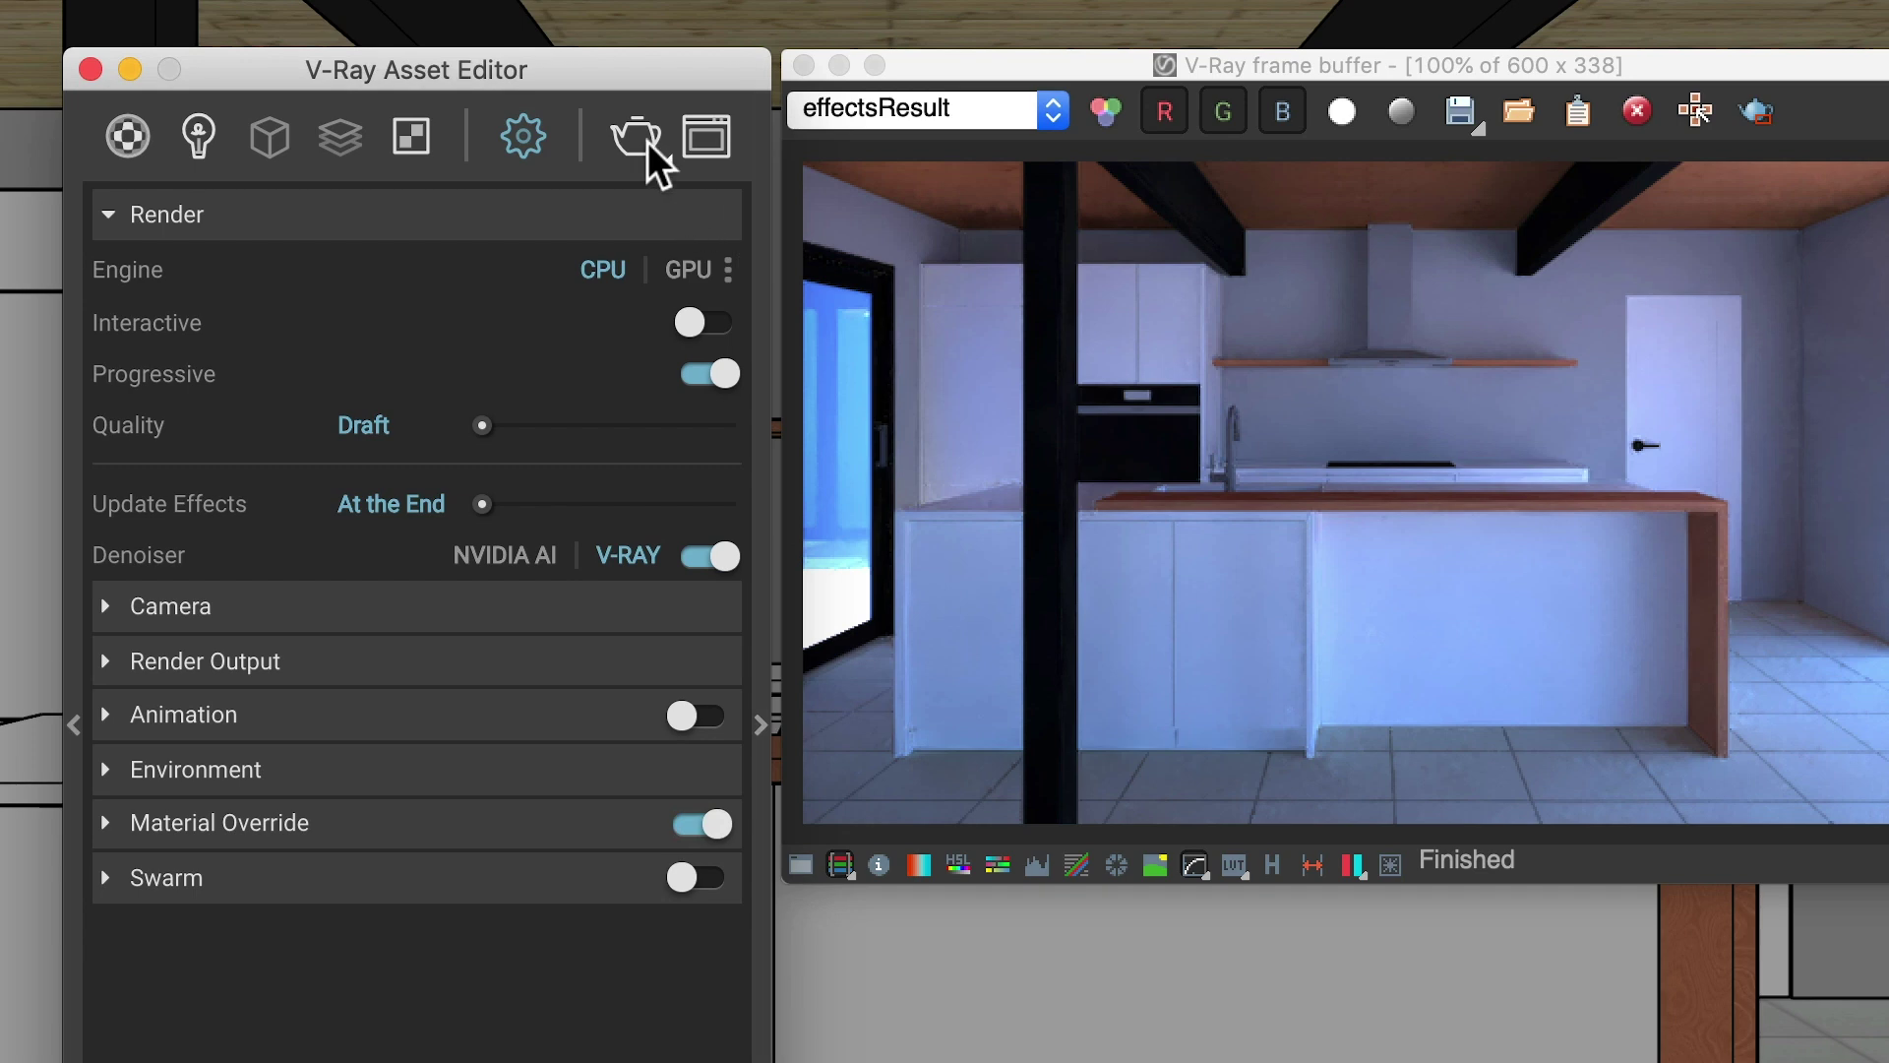
left_click(642, 134)
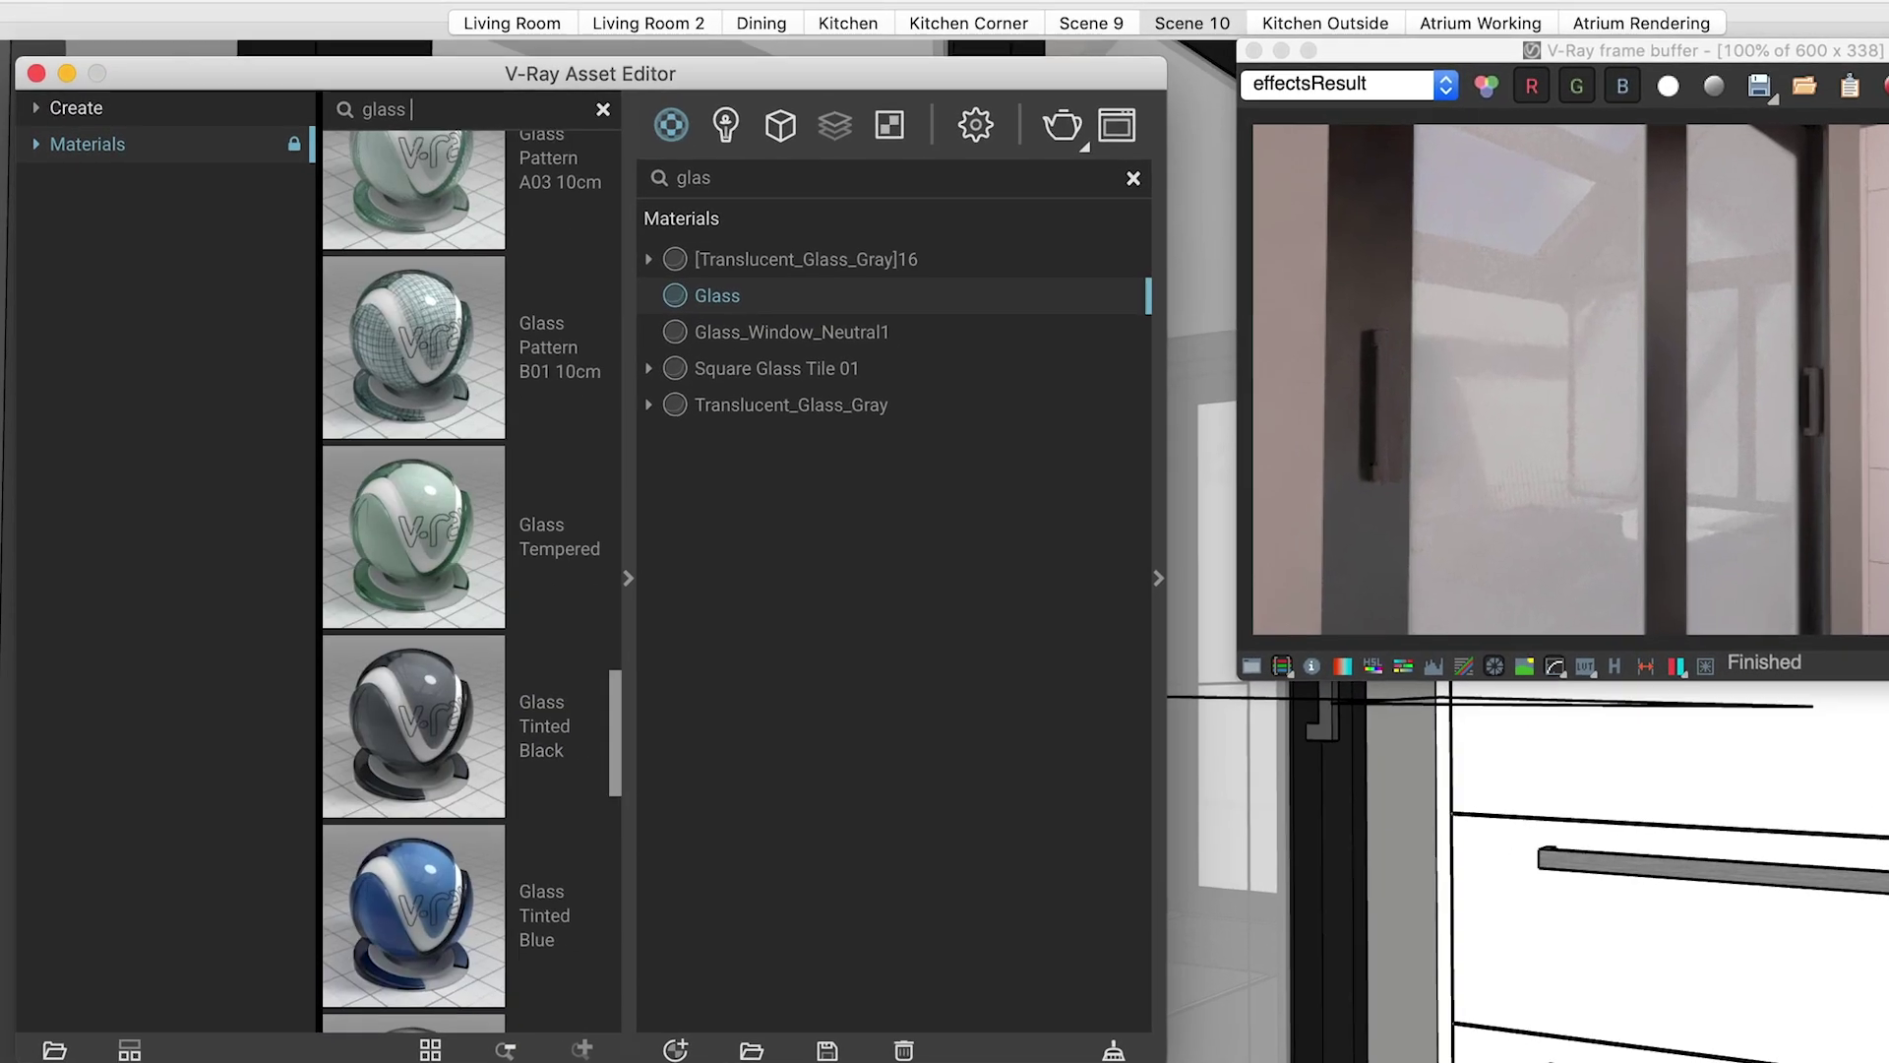
- Add Glass Window Neutral from the library and select every object using SketchUp Glass
type("window")
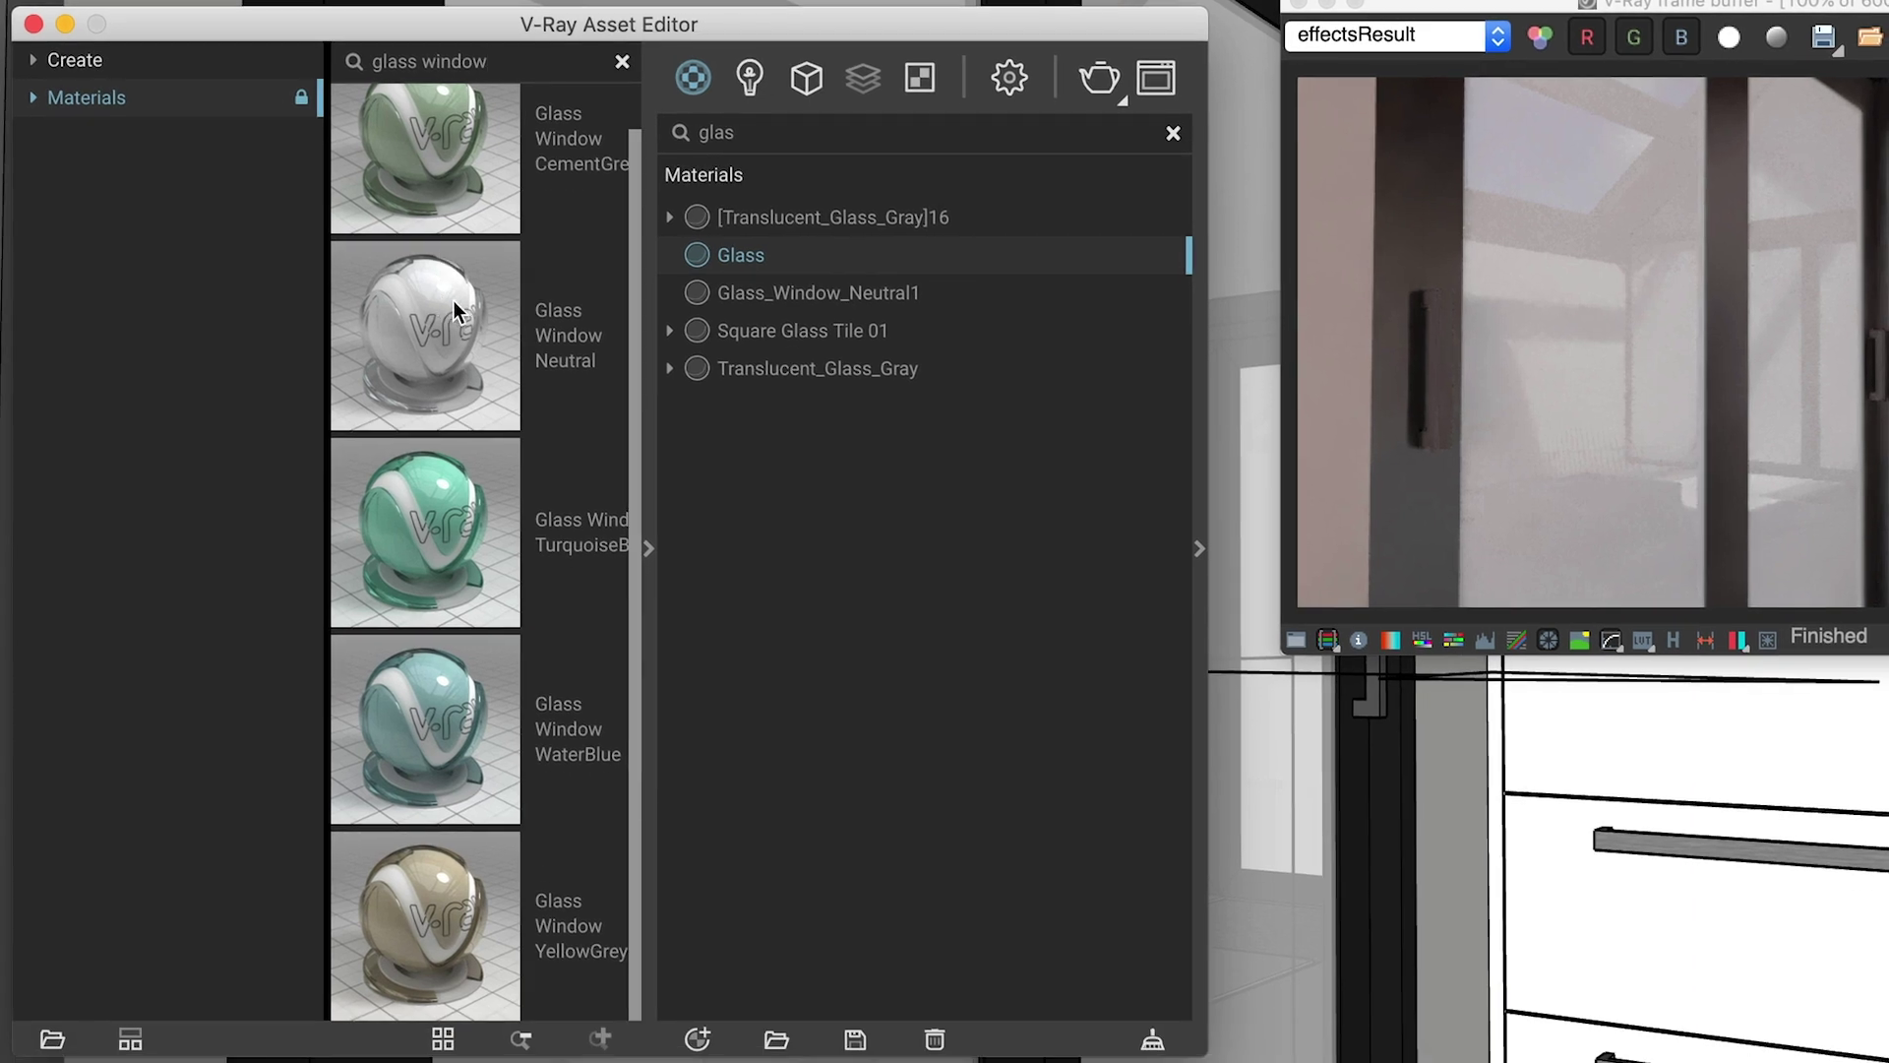
left_click_drag(799, 505, 799, 506)
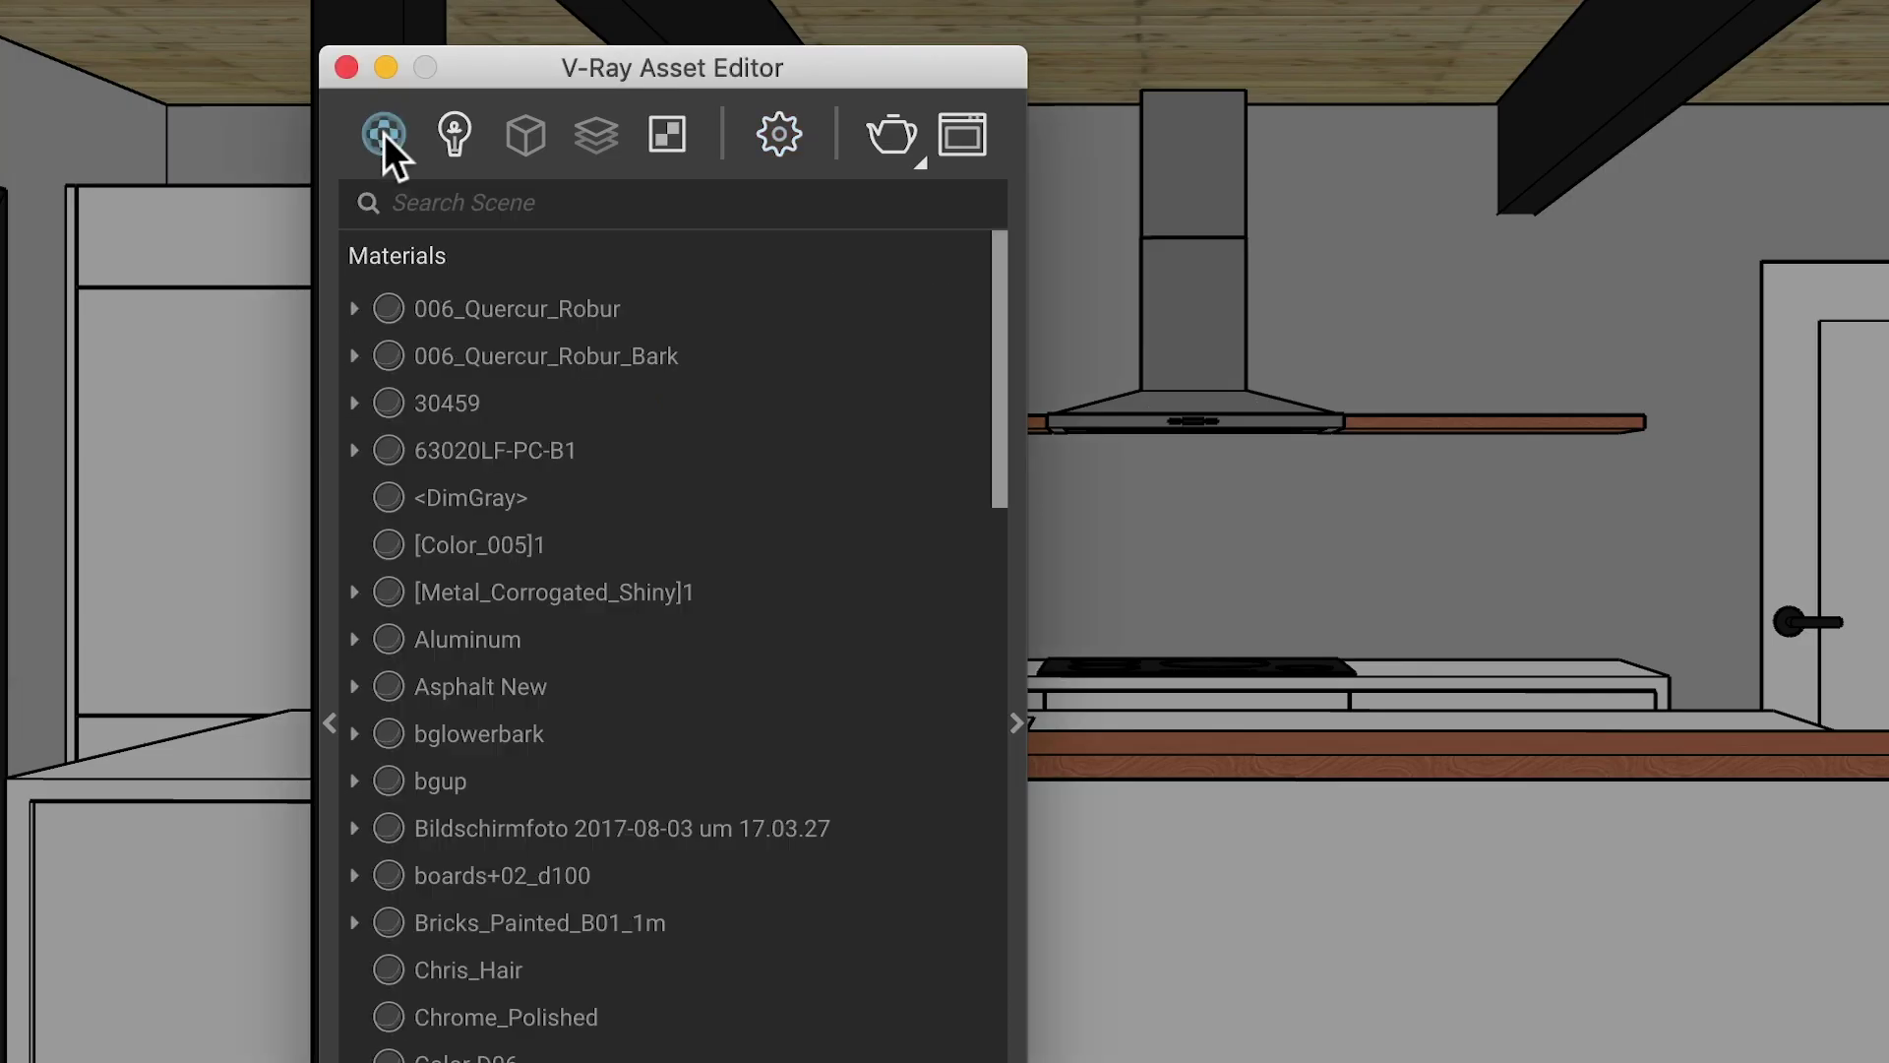
left_click(445, 201)
type("glass")
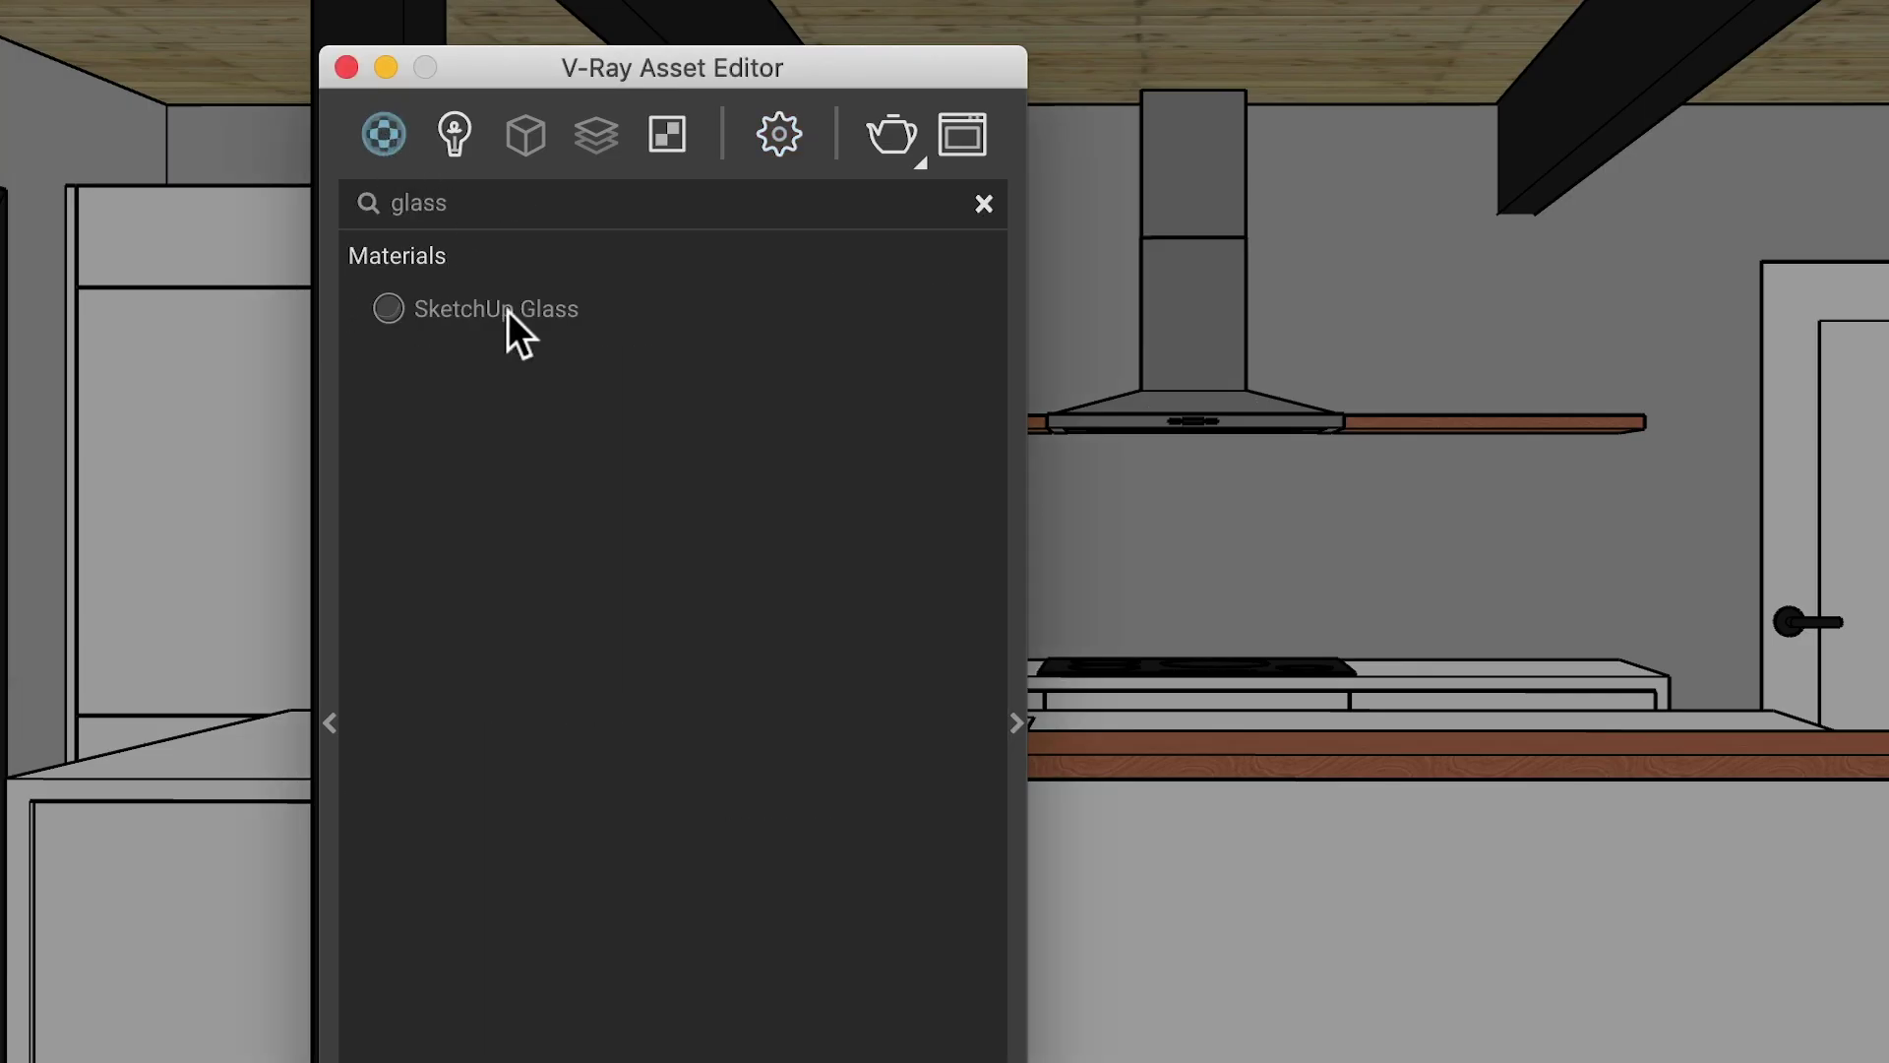
right_click(508, 311)
left_click(711, 344)
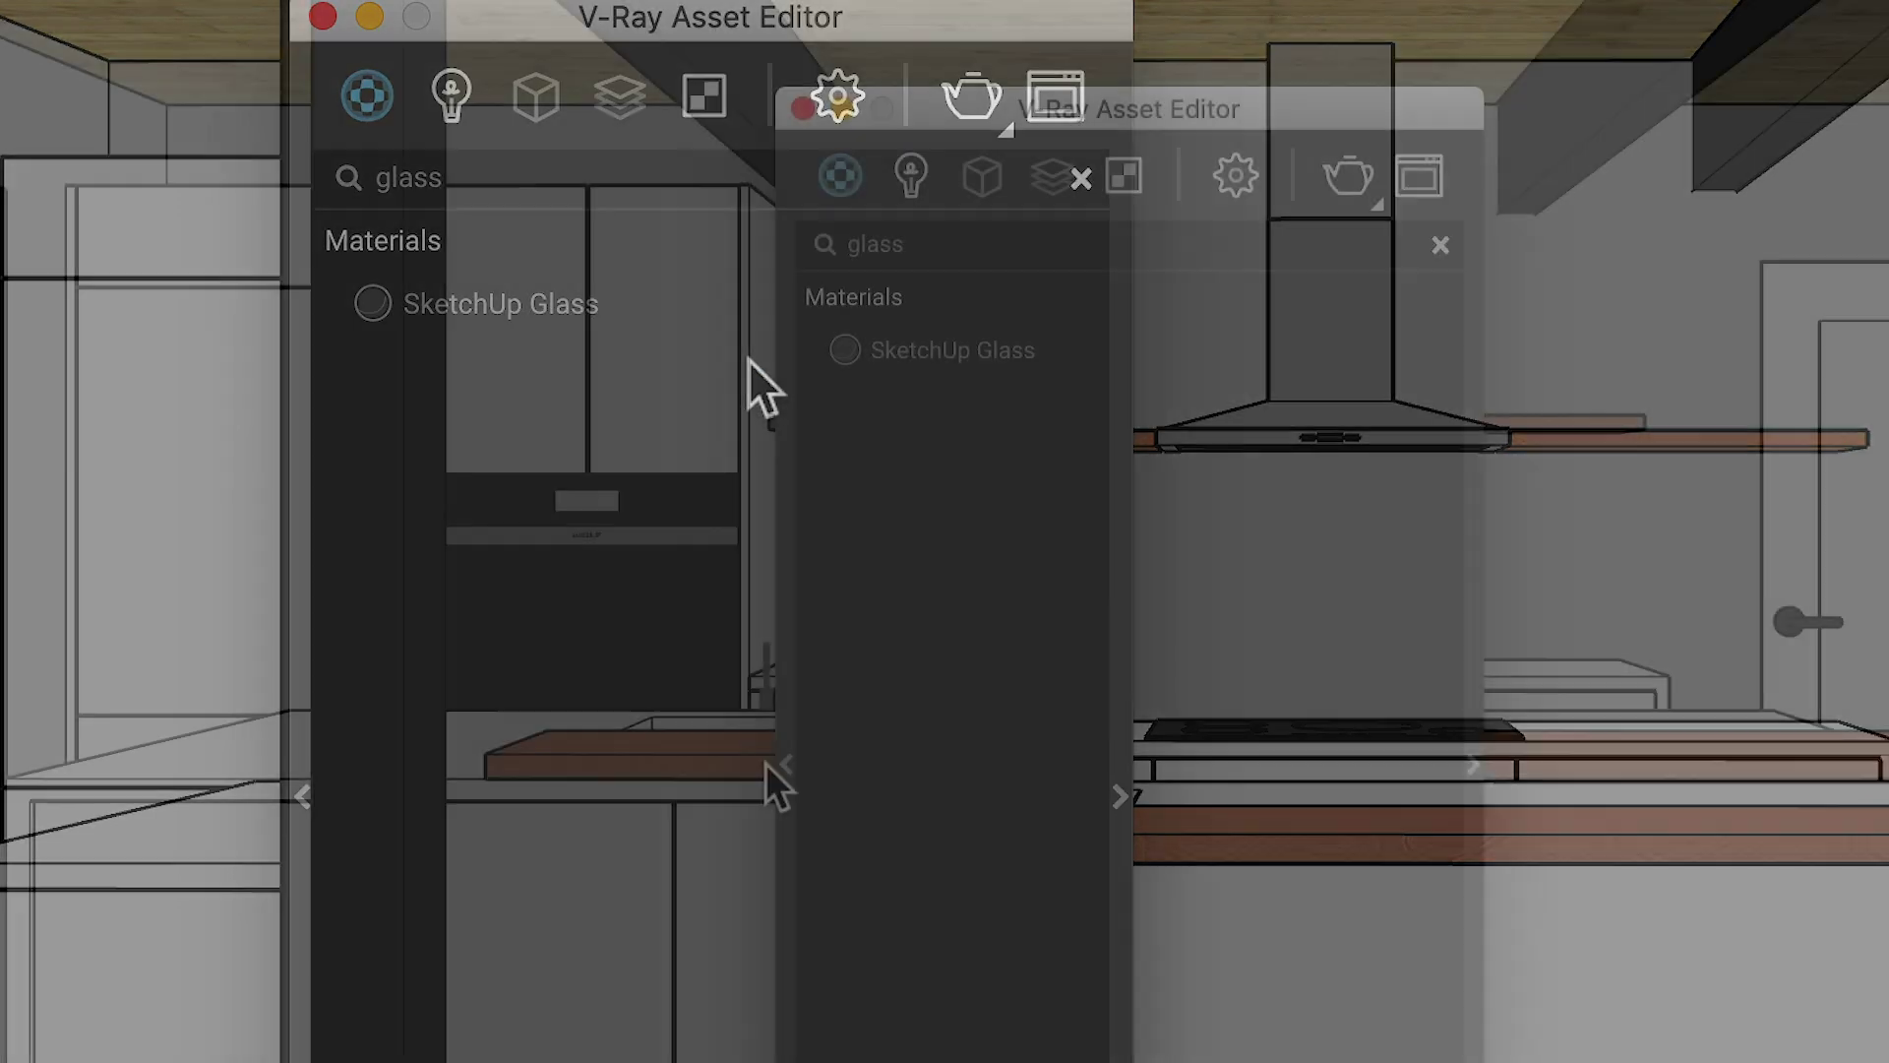
- Apply Glass_Window_Neutral to the selected windows and render the daylit kitchen
left_click(784, 763)
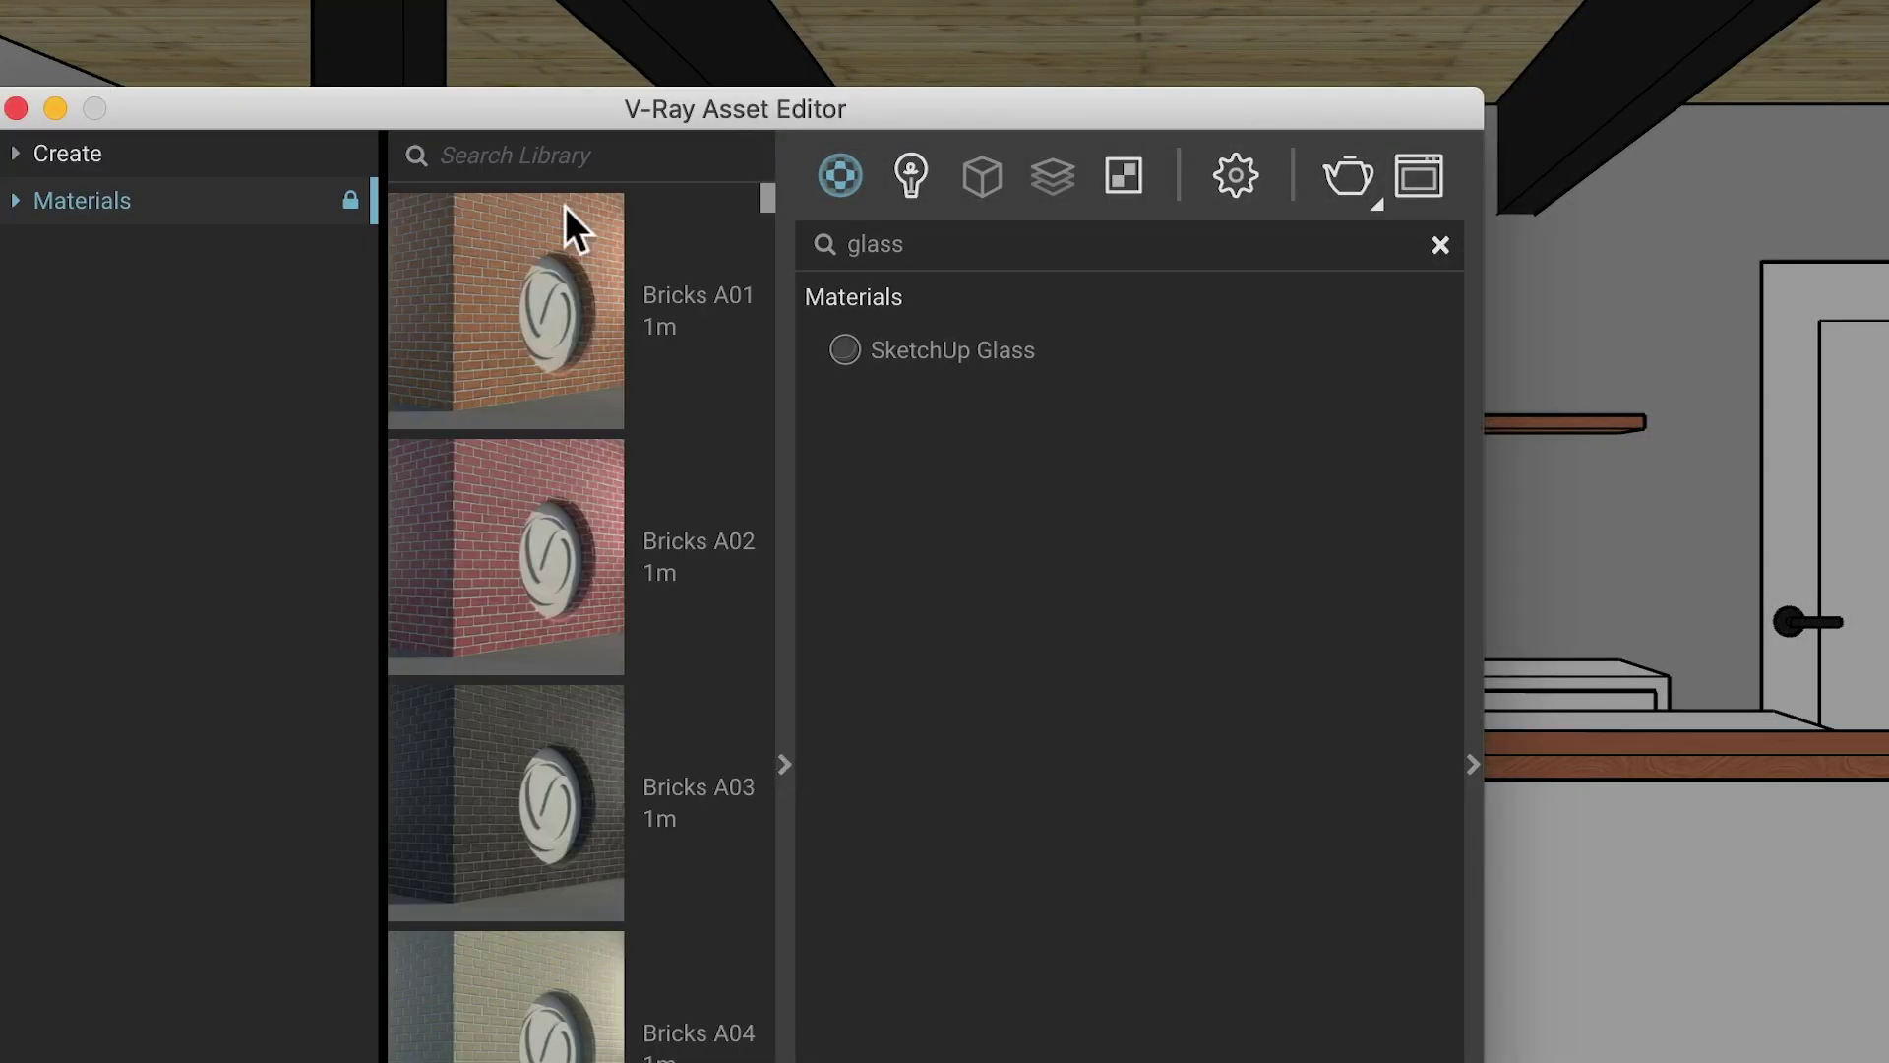
type("glass window")
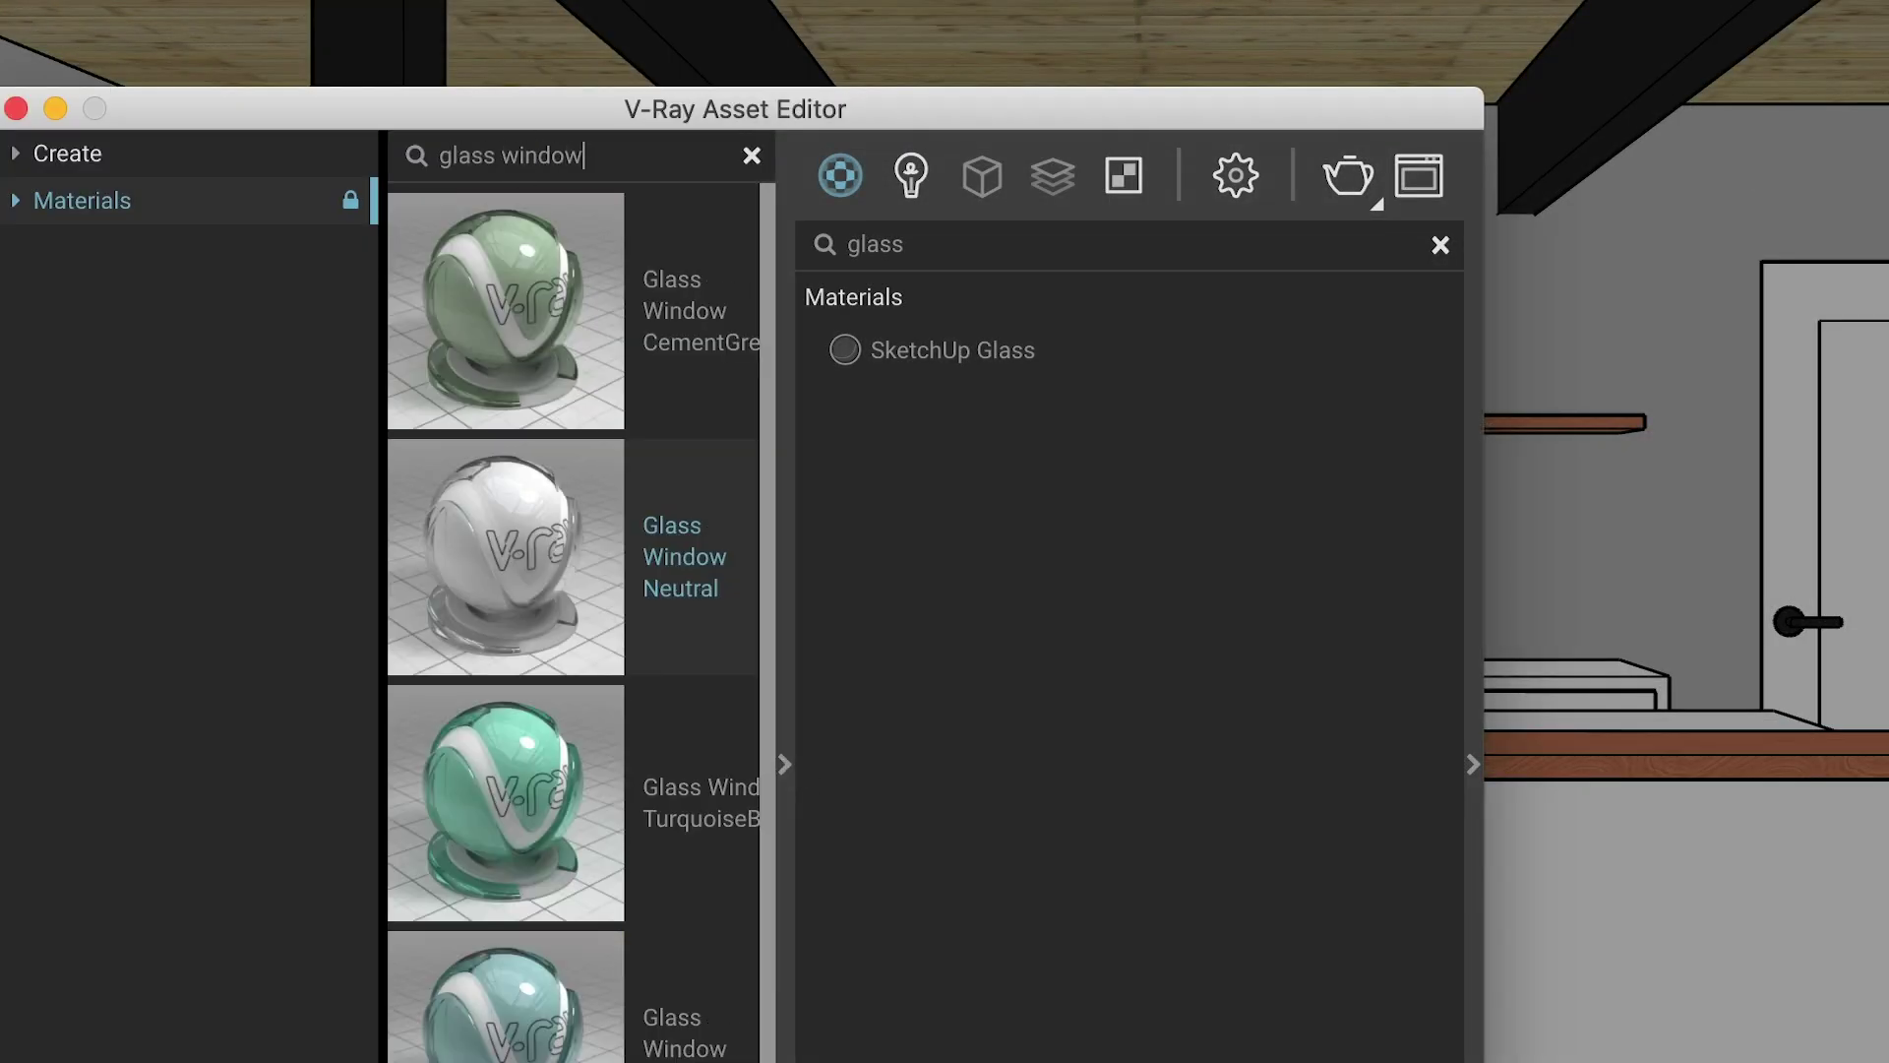
left_click_drag(556, 462, 896, 557)
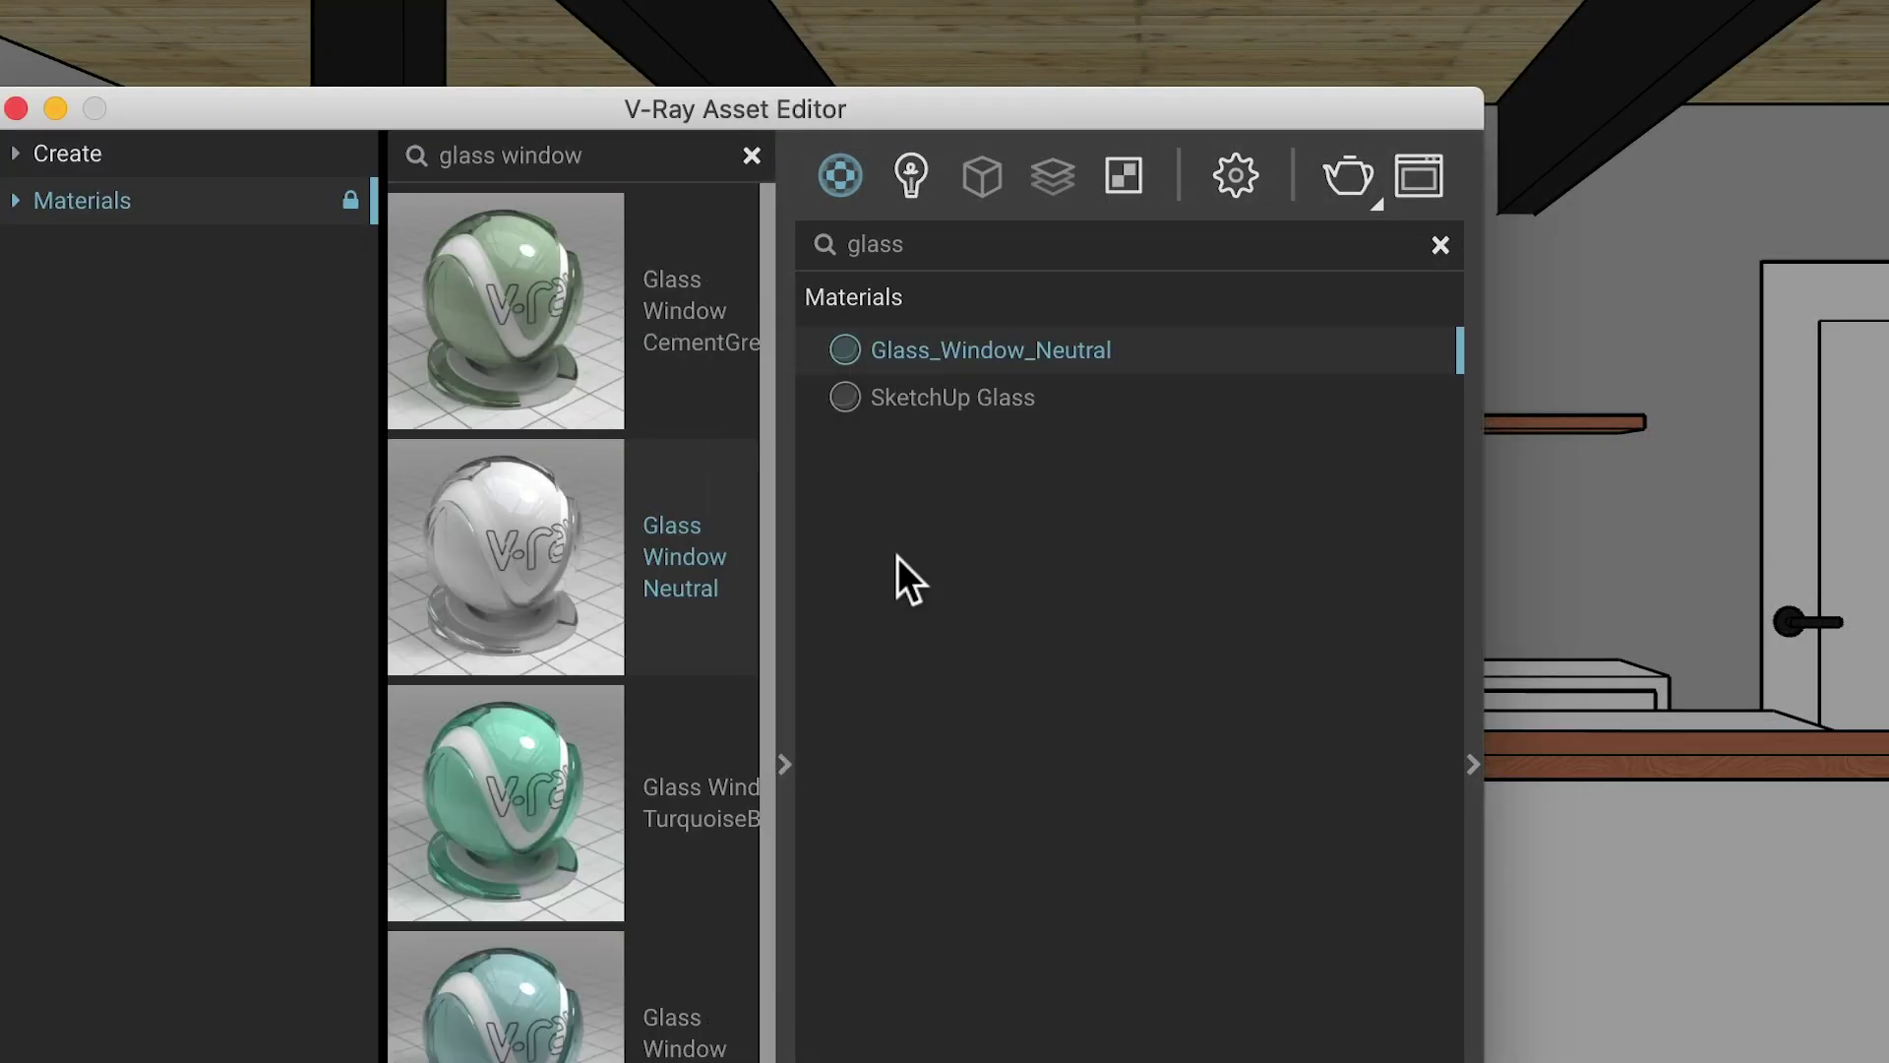
right_click(904, 354)
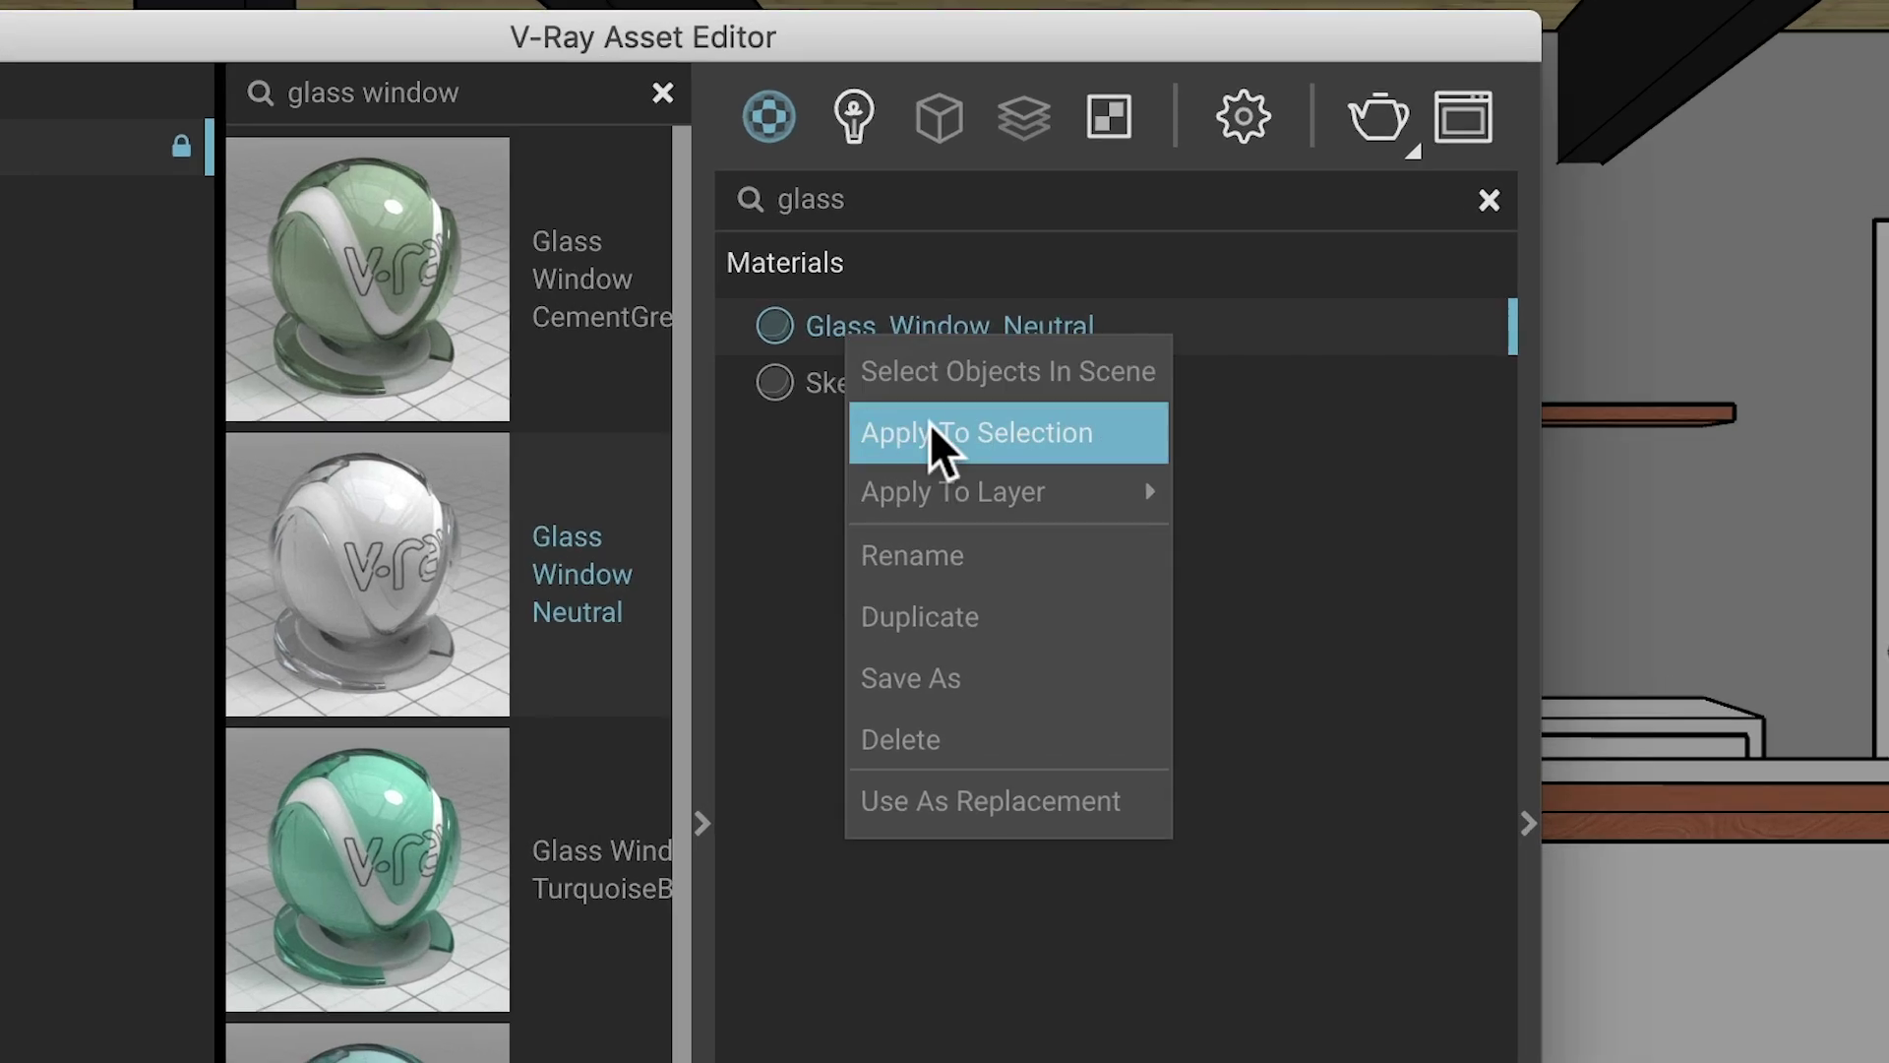
left_click(974, 439)
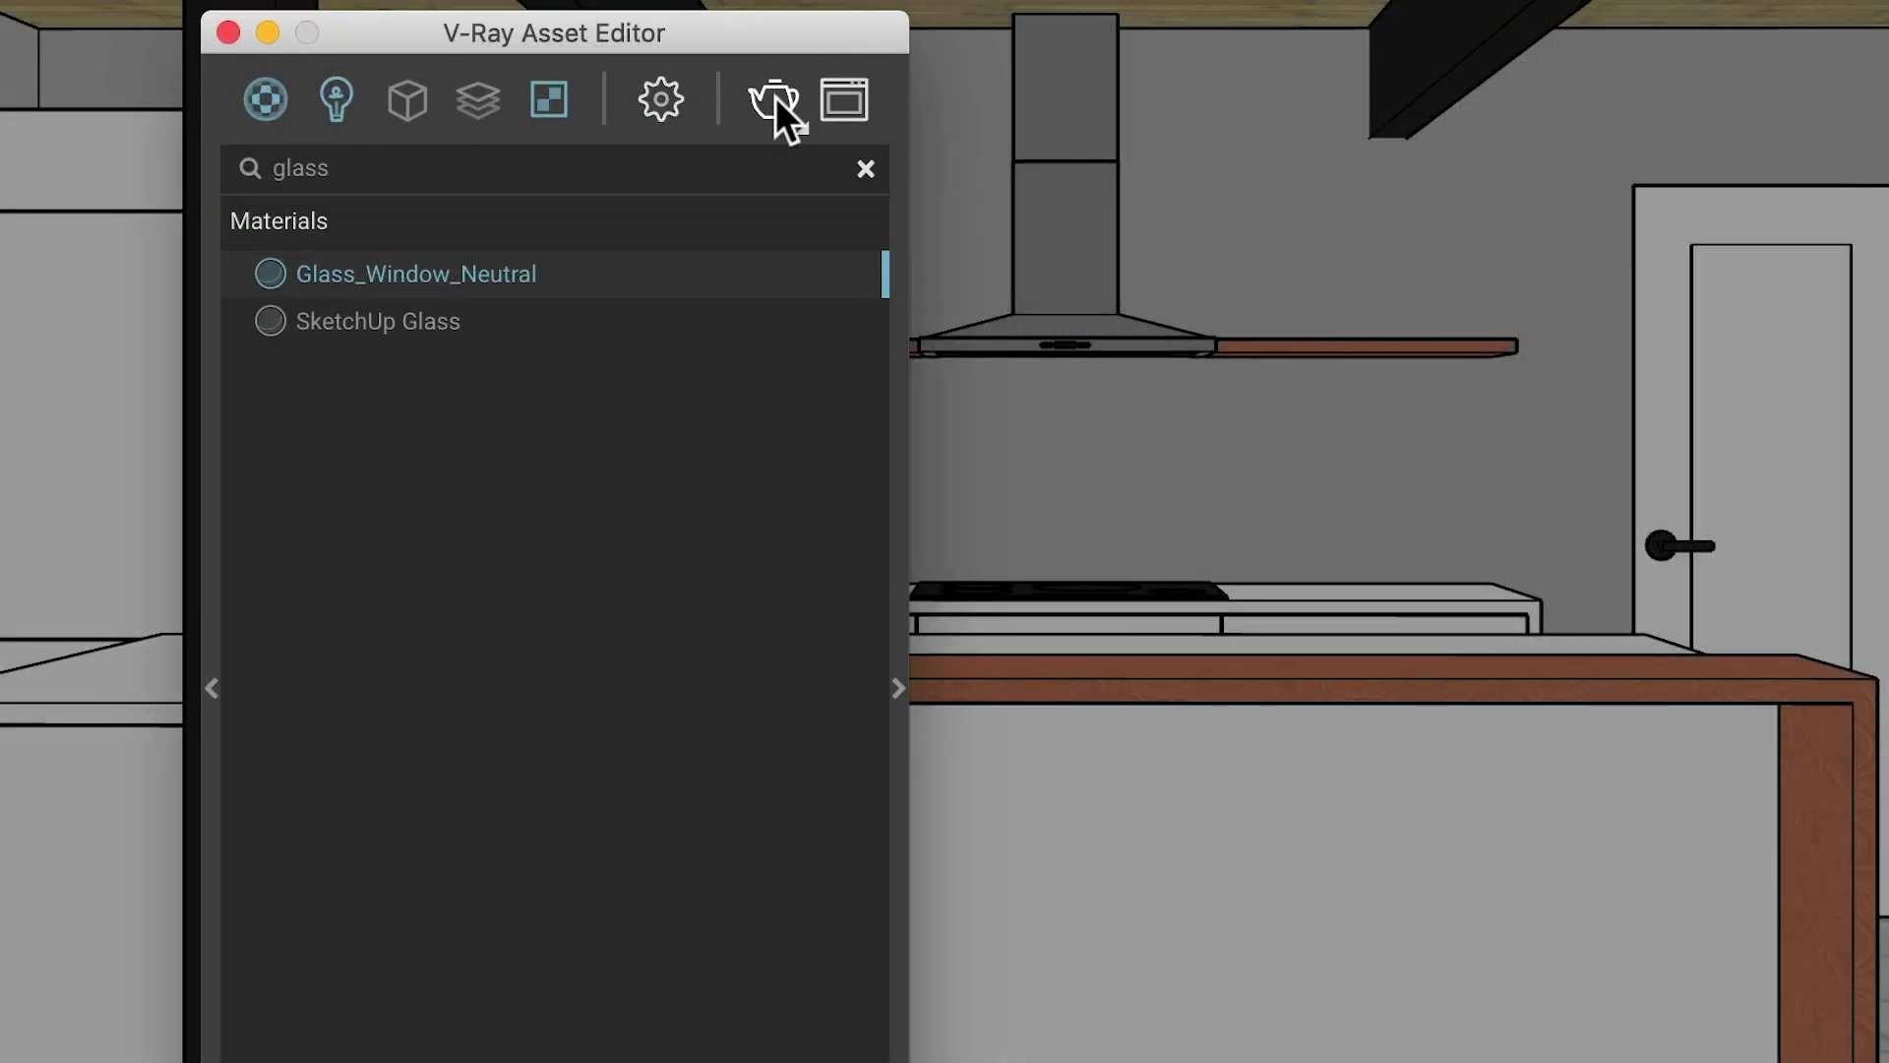
left_click(1378, 116)
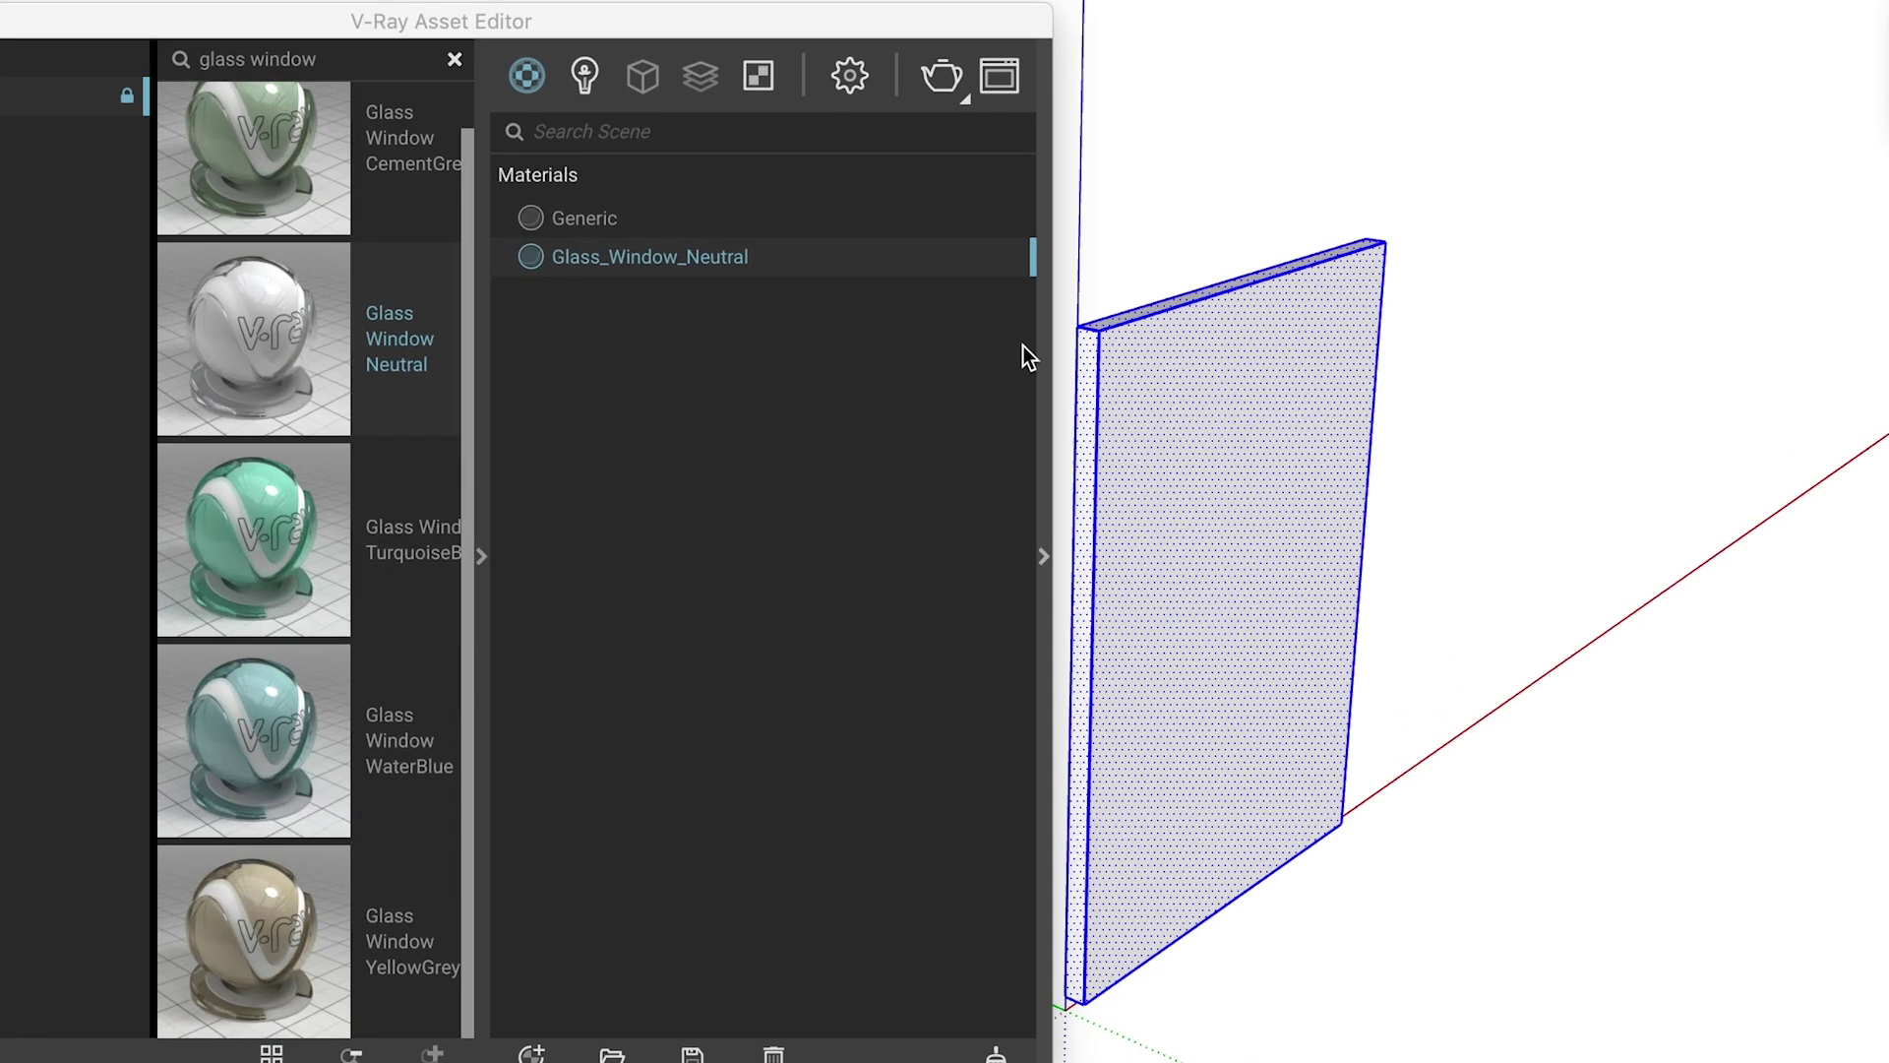
- Apply Glass_Window_Neutral to the test panel, draw a single-face pane, and add Fake Glass
right_click(719, 253)
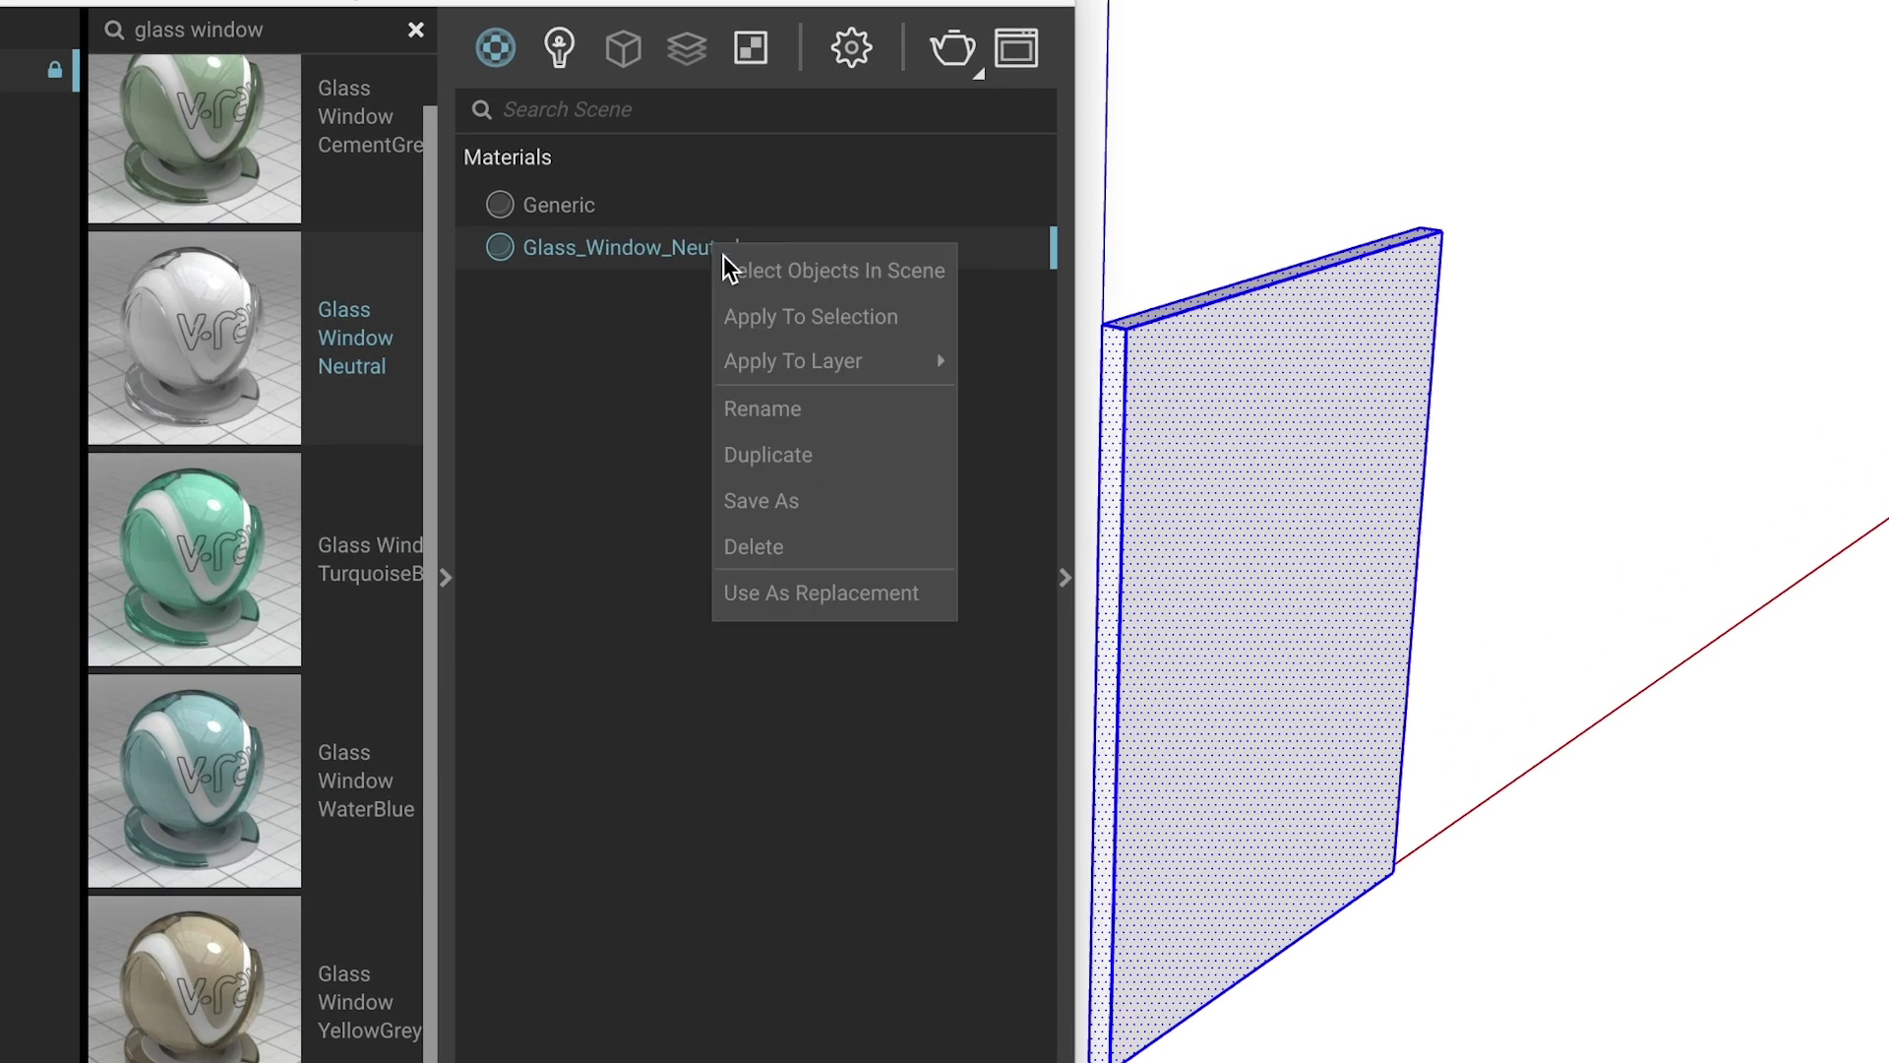
left_click(756, 316)
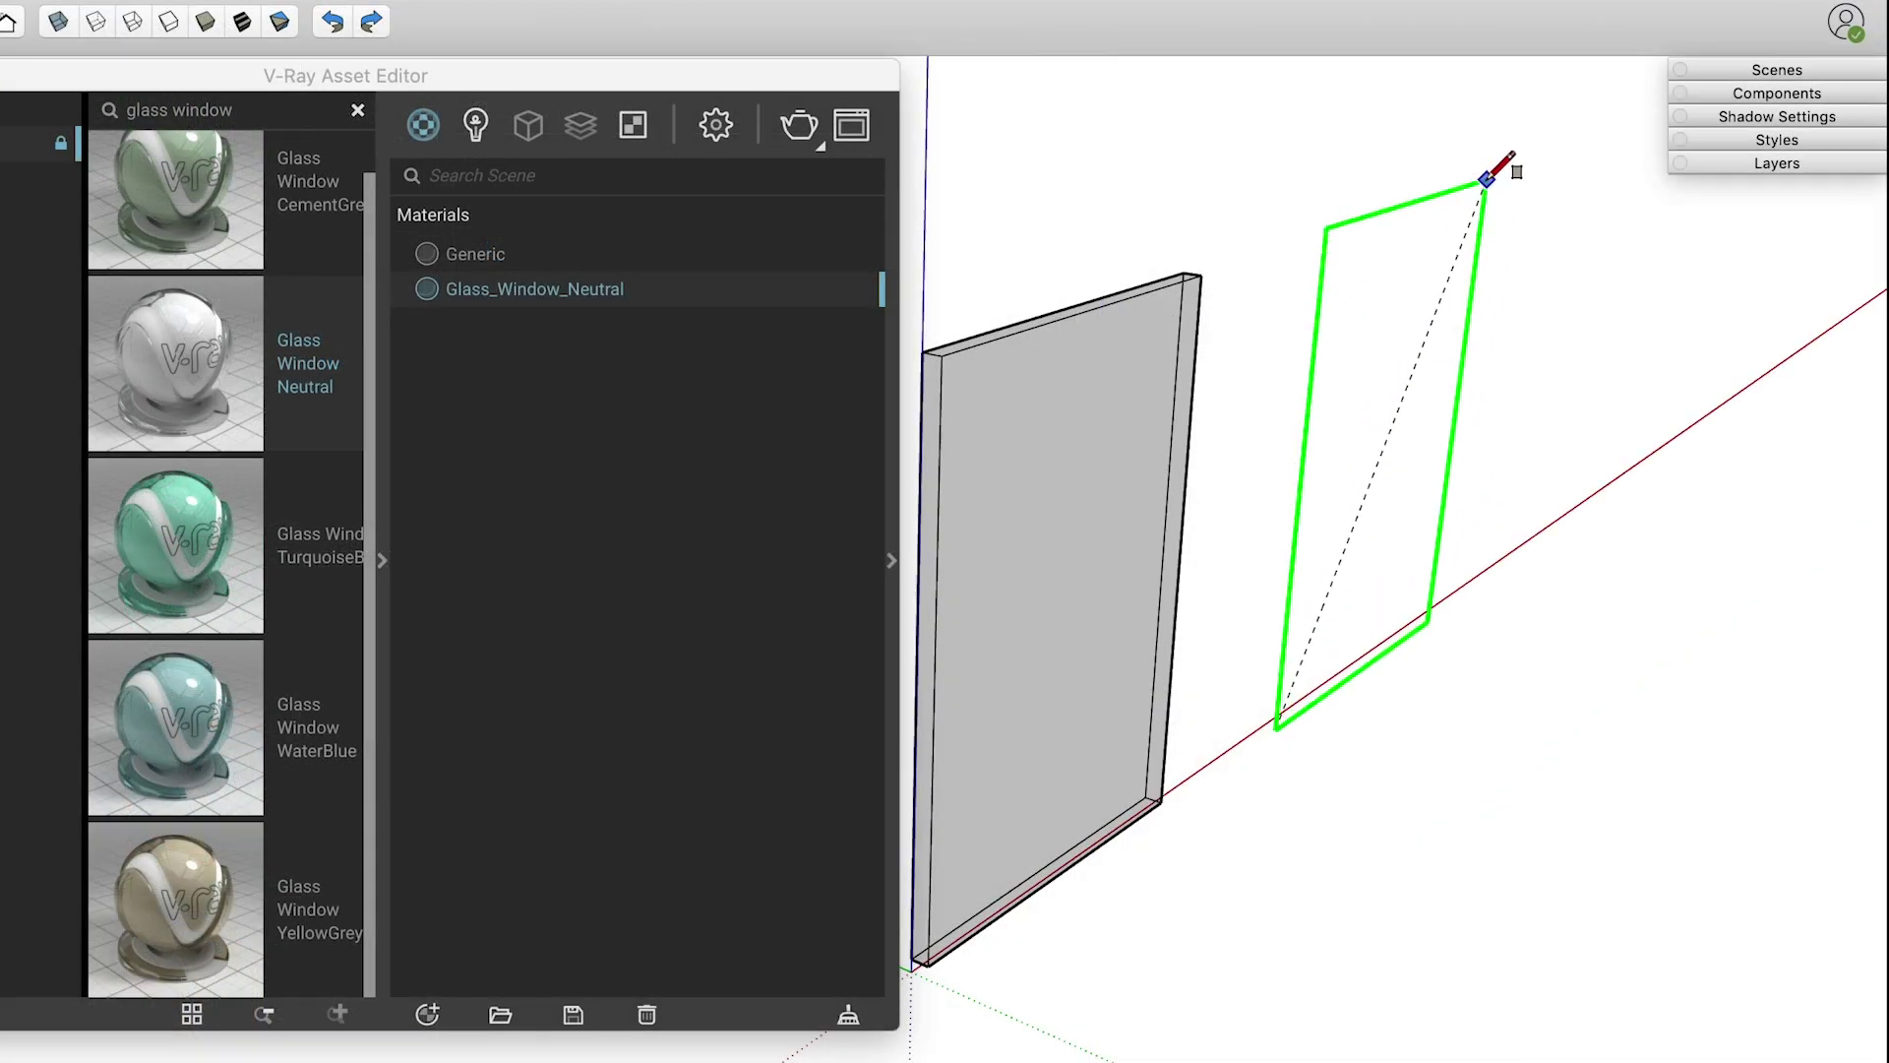
left_click(1487, 179)
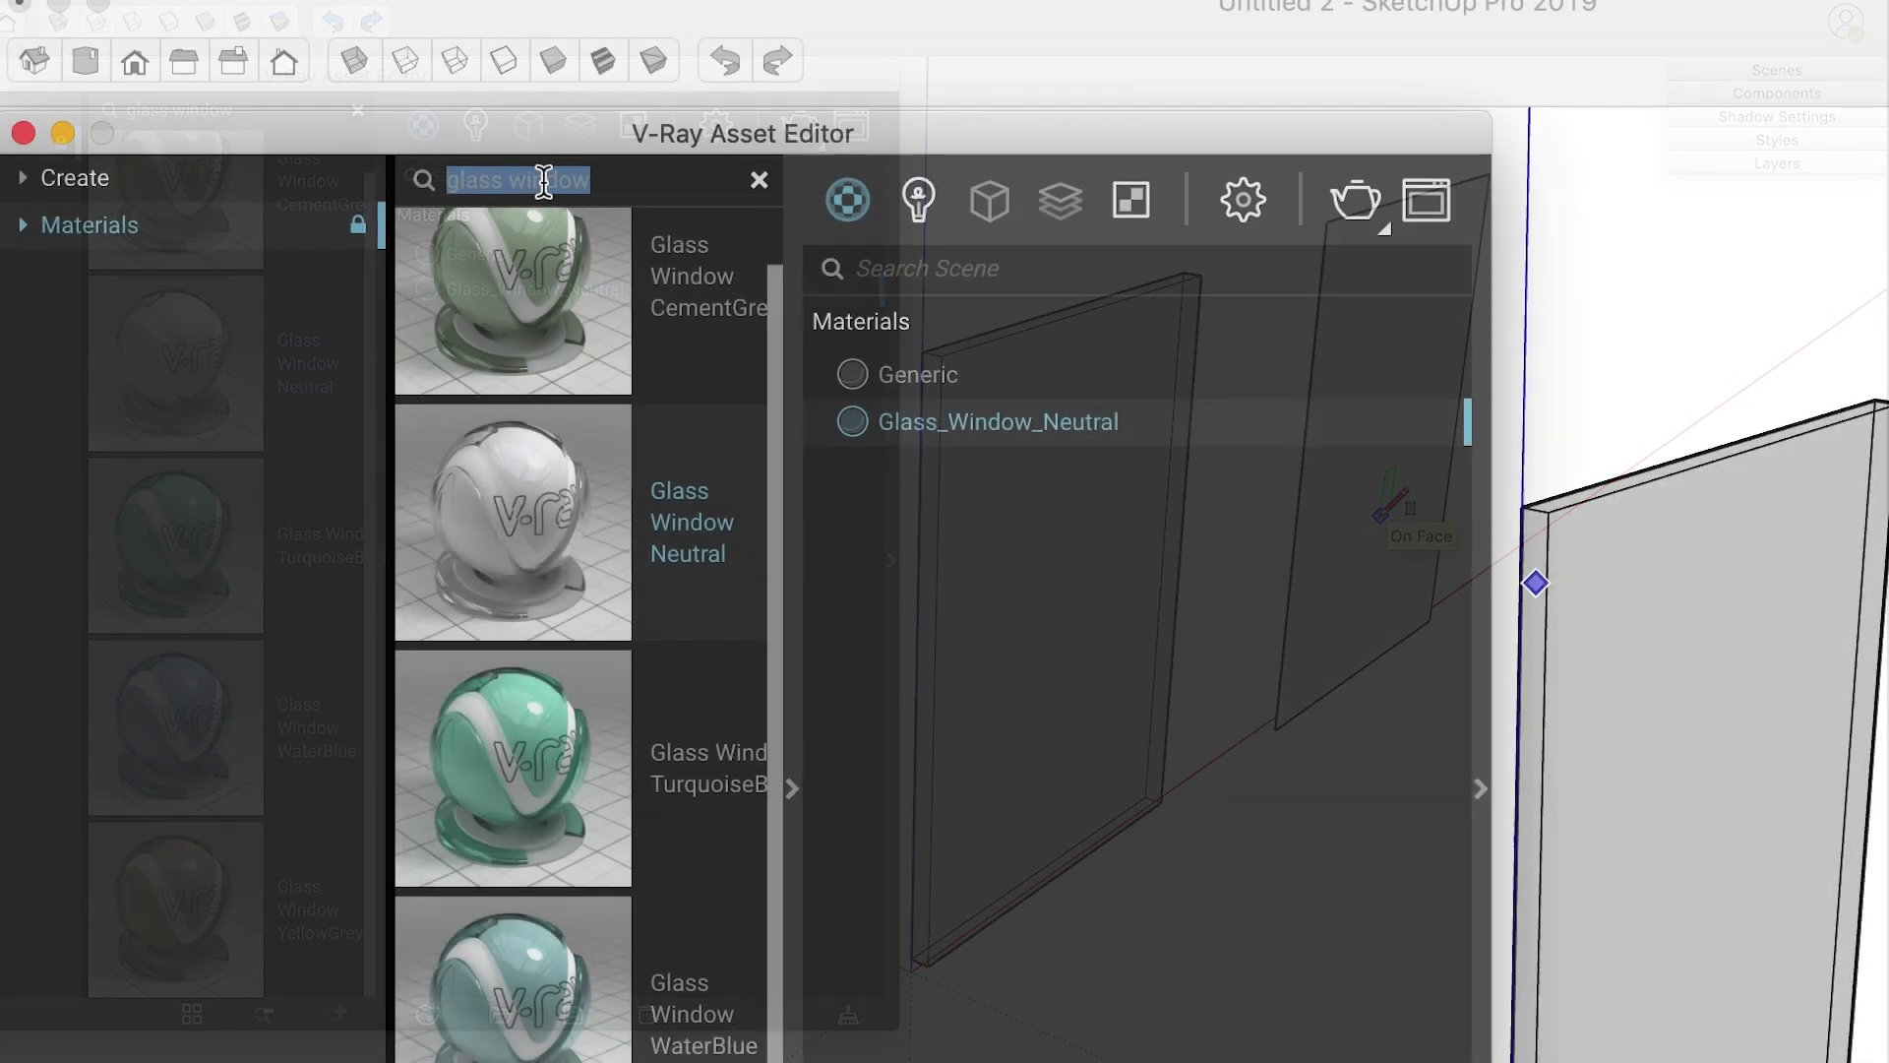
type("fake glas")
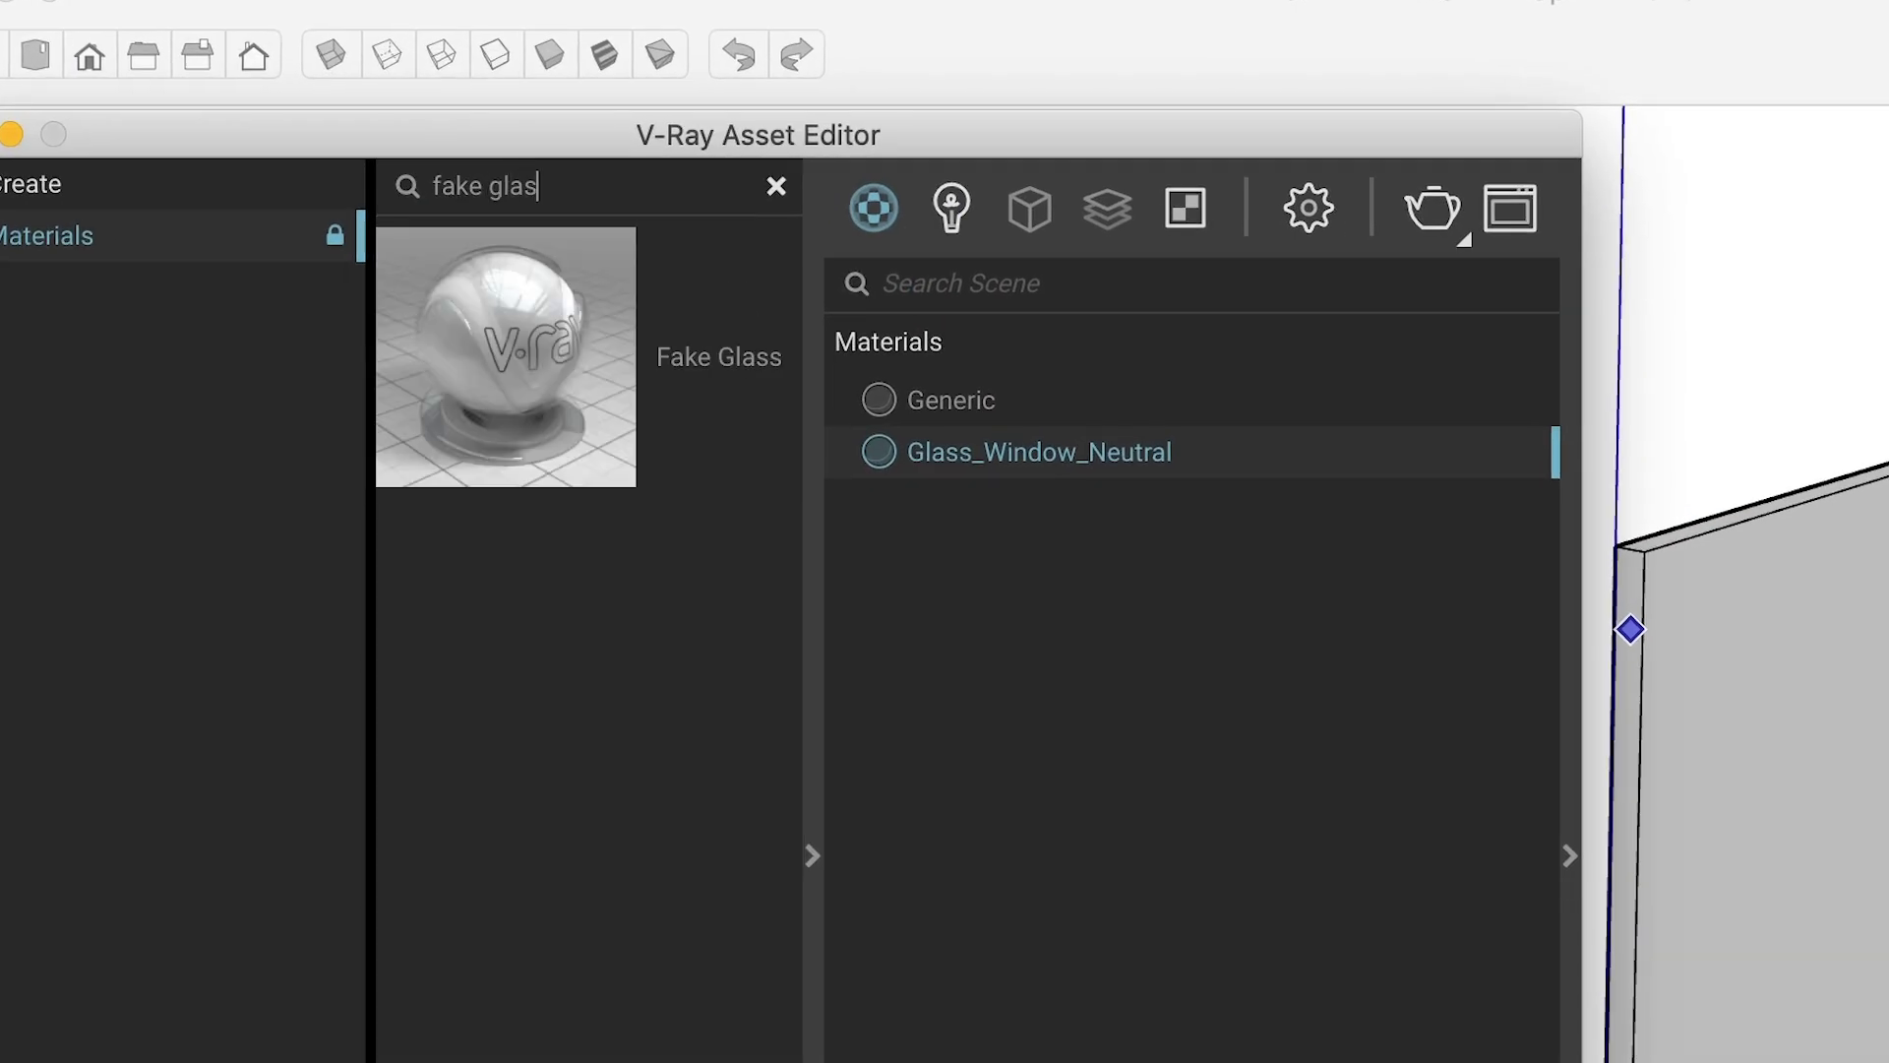
type("s")
left_click_drag(526, 374, 1000, 679)
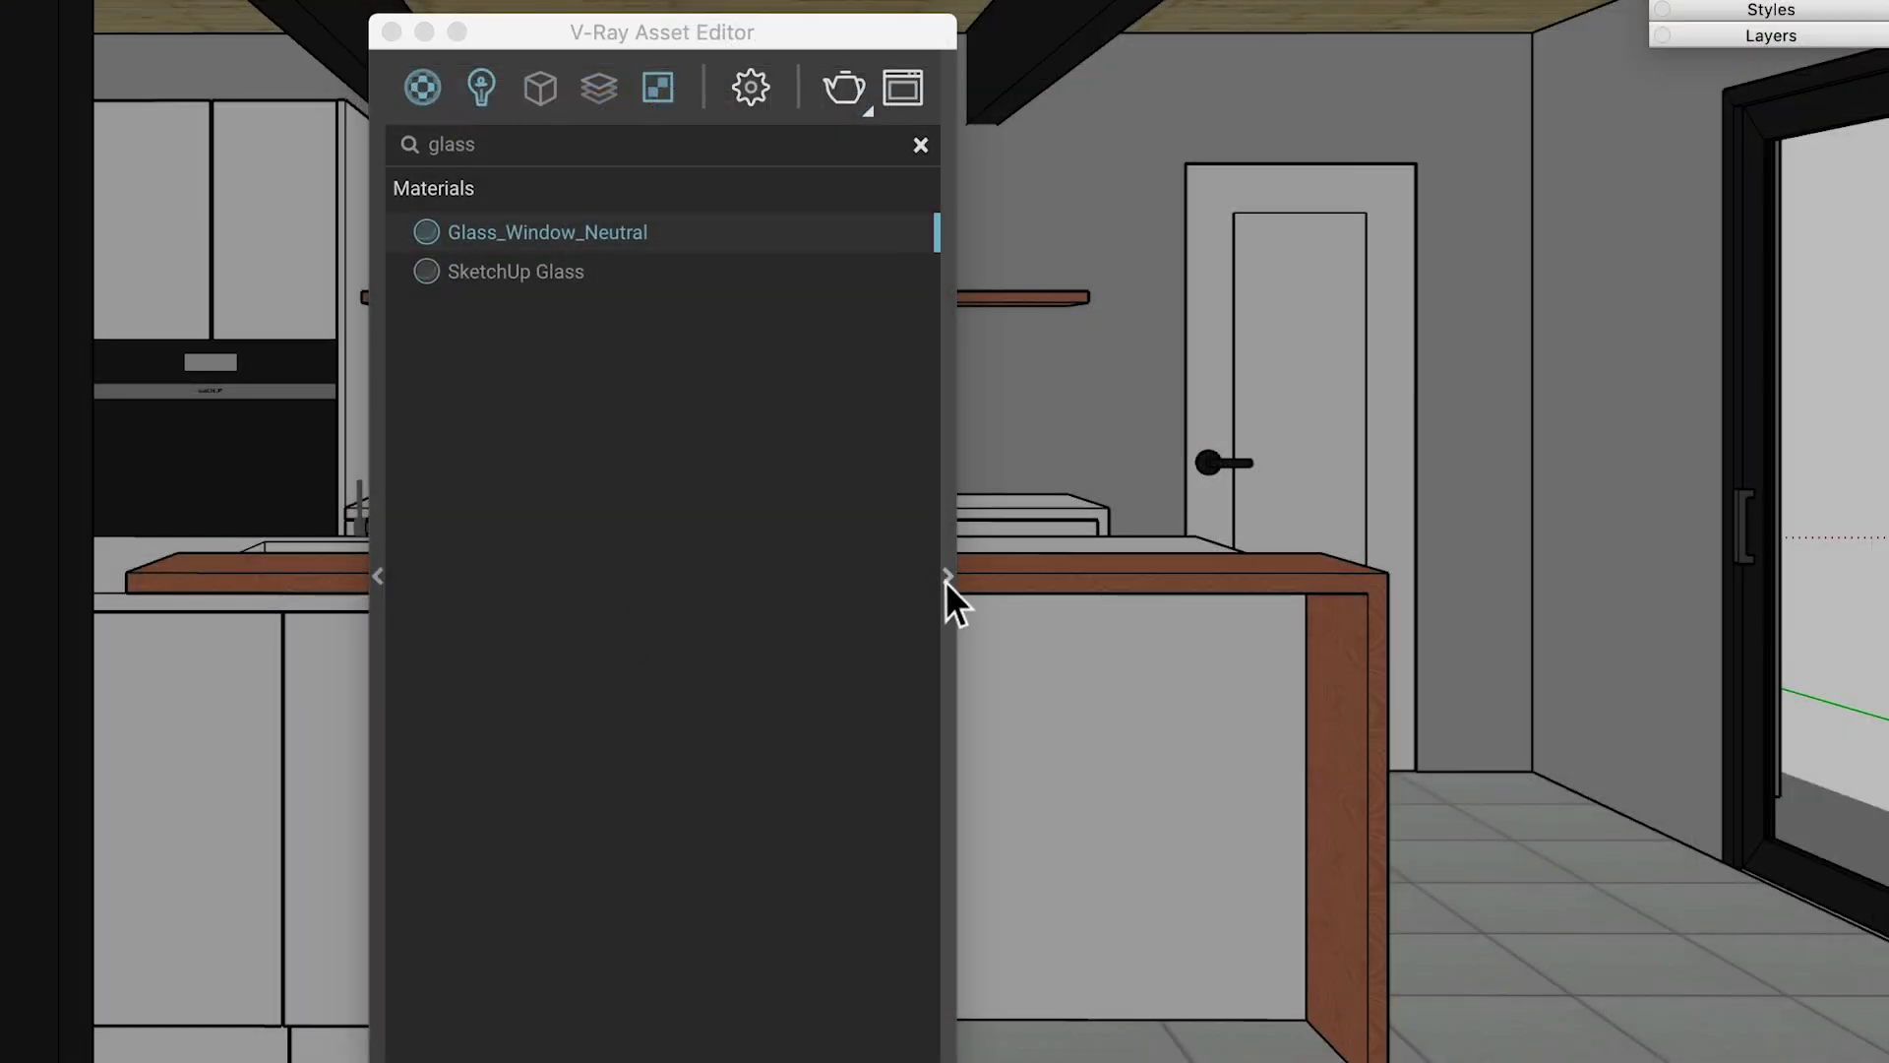
- Open the Glass_Window_Neutral material parameters in the V-Ray Asset Editor
left_click(947, 578)
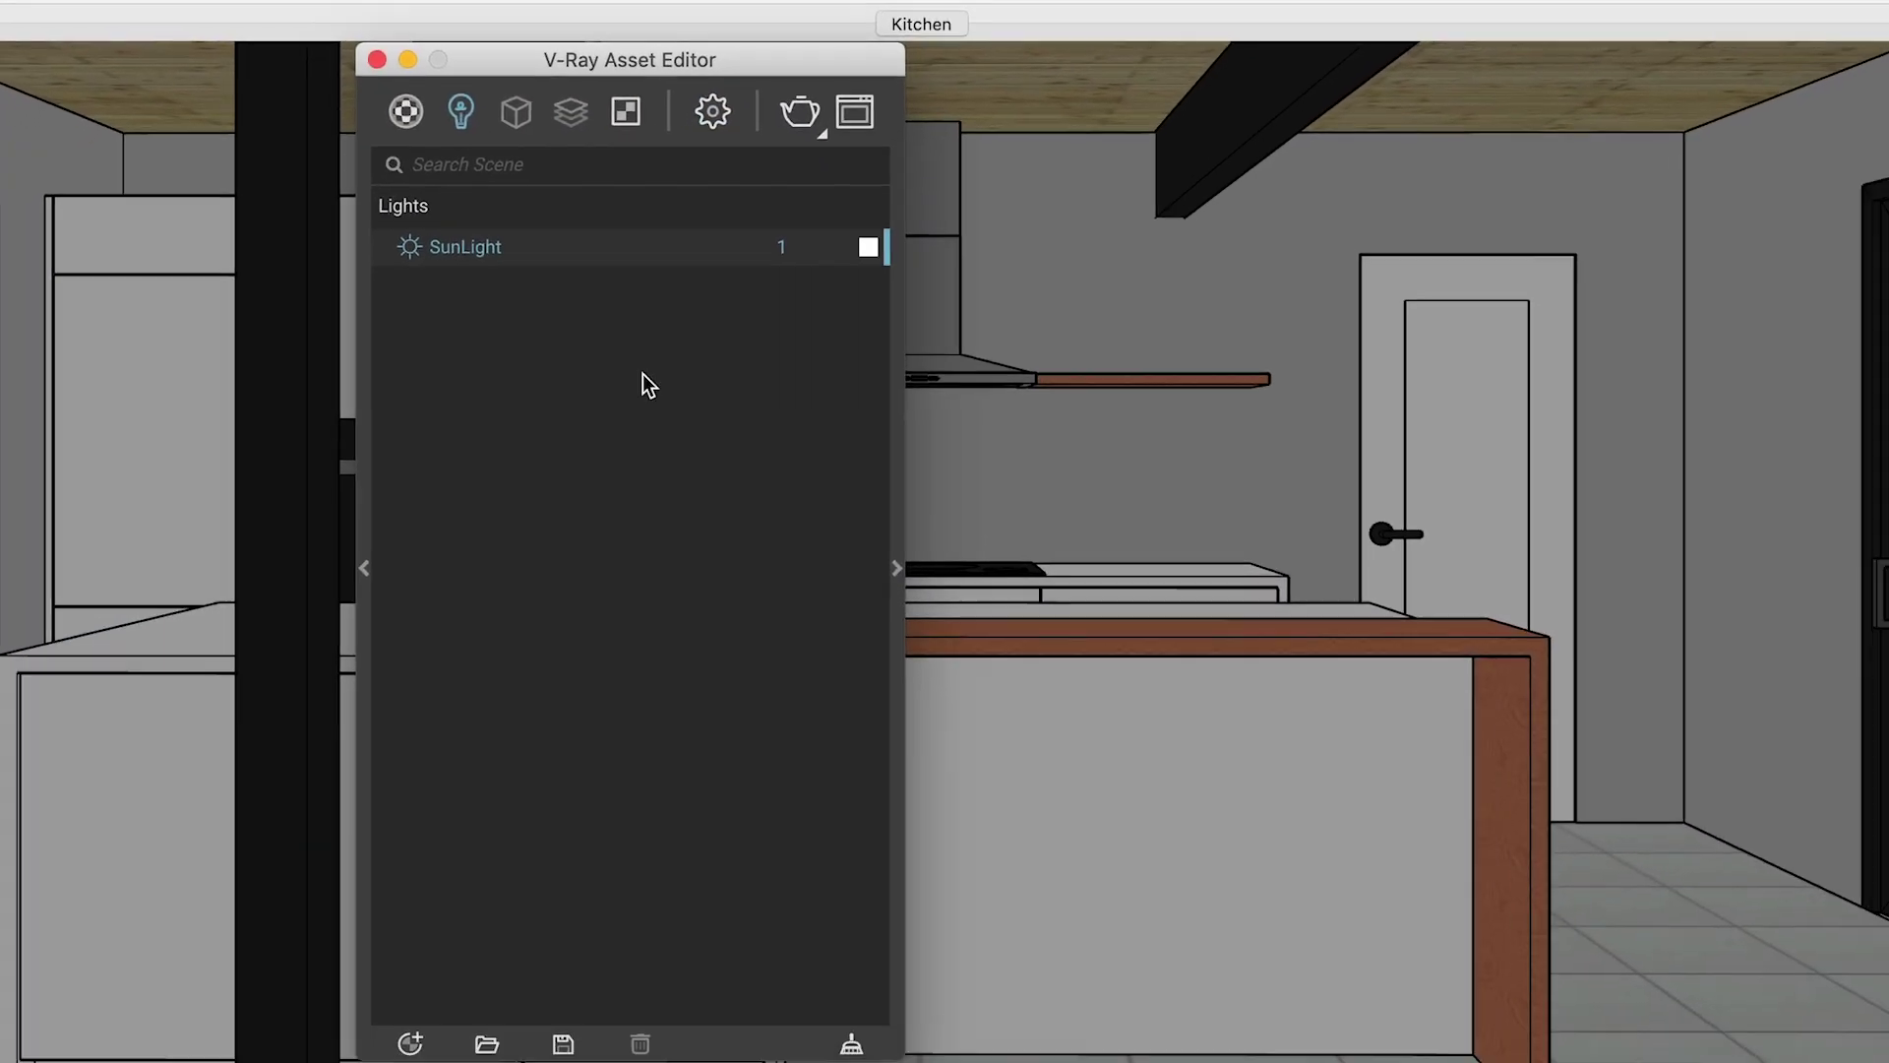
- Set the SunLight time to 04:19 PM on 06/30 and re-render the kitchen
left_click(875, 549)
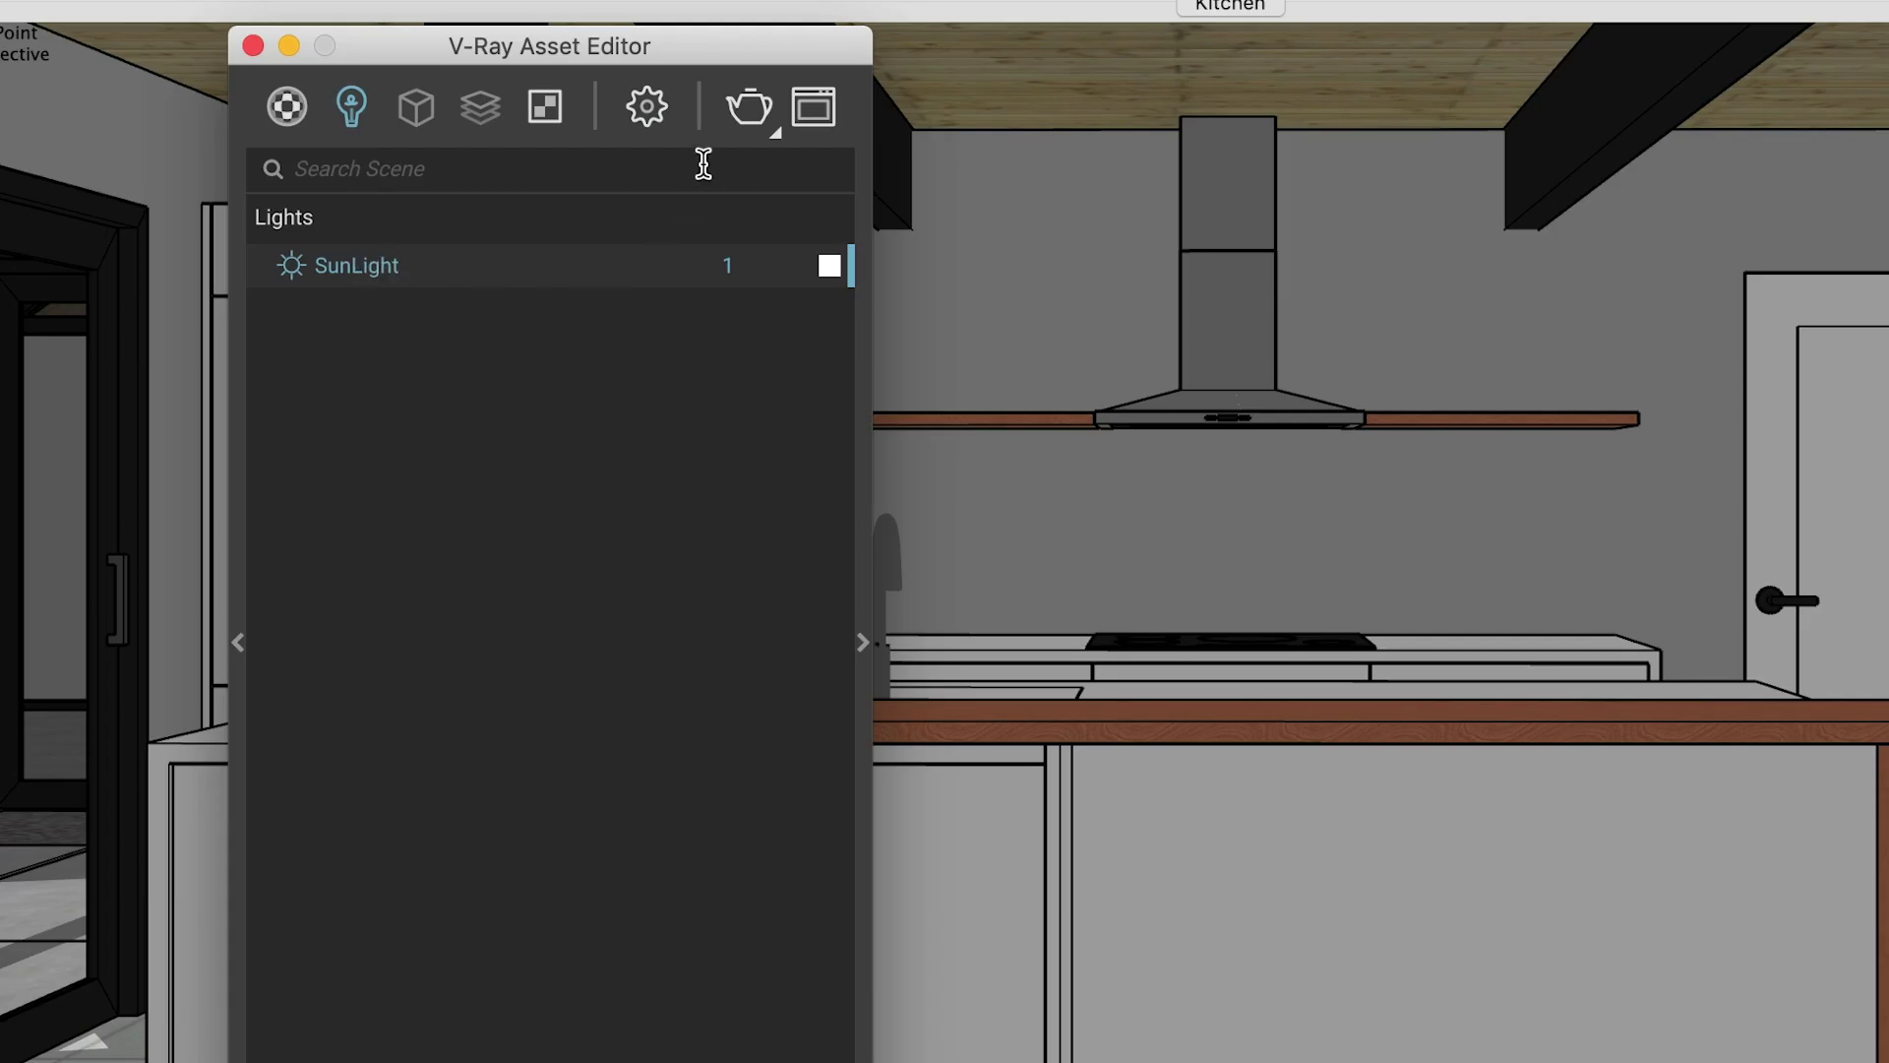
left_click(749, 106)
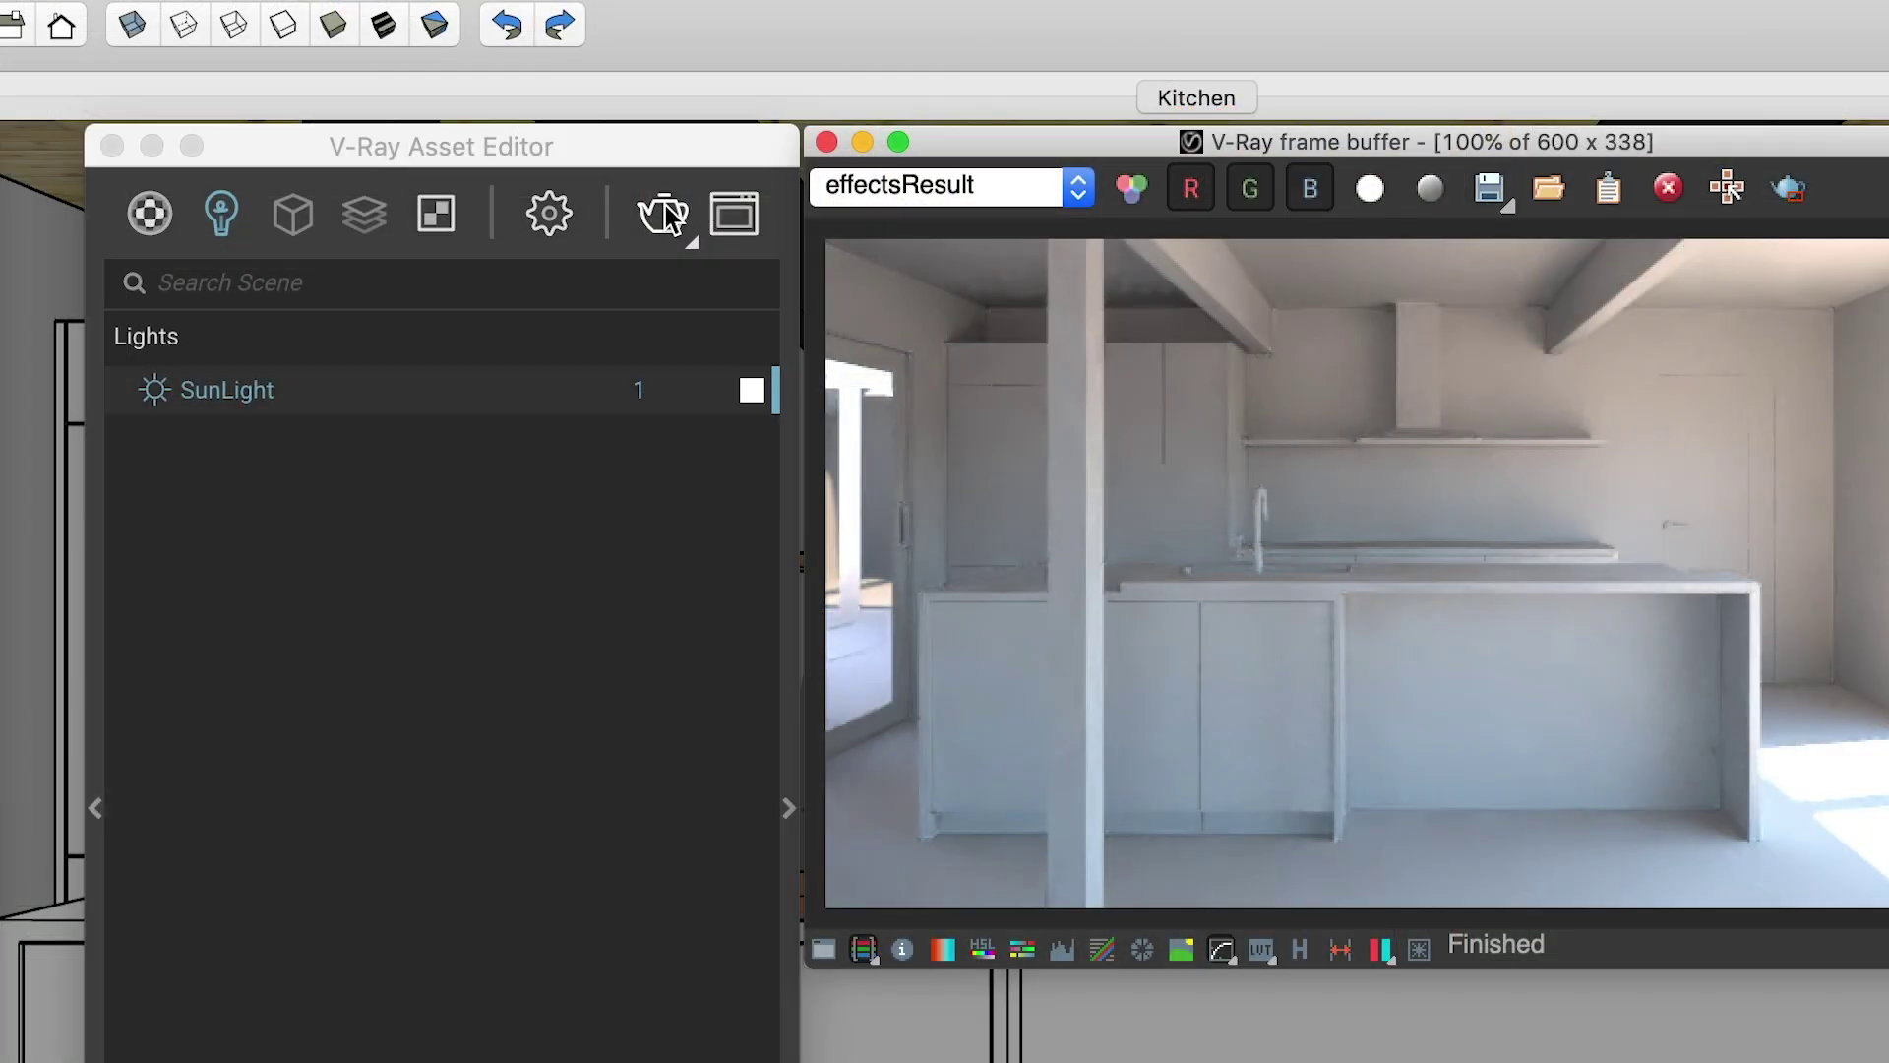
left_click(667, 215)
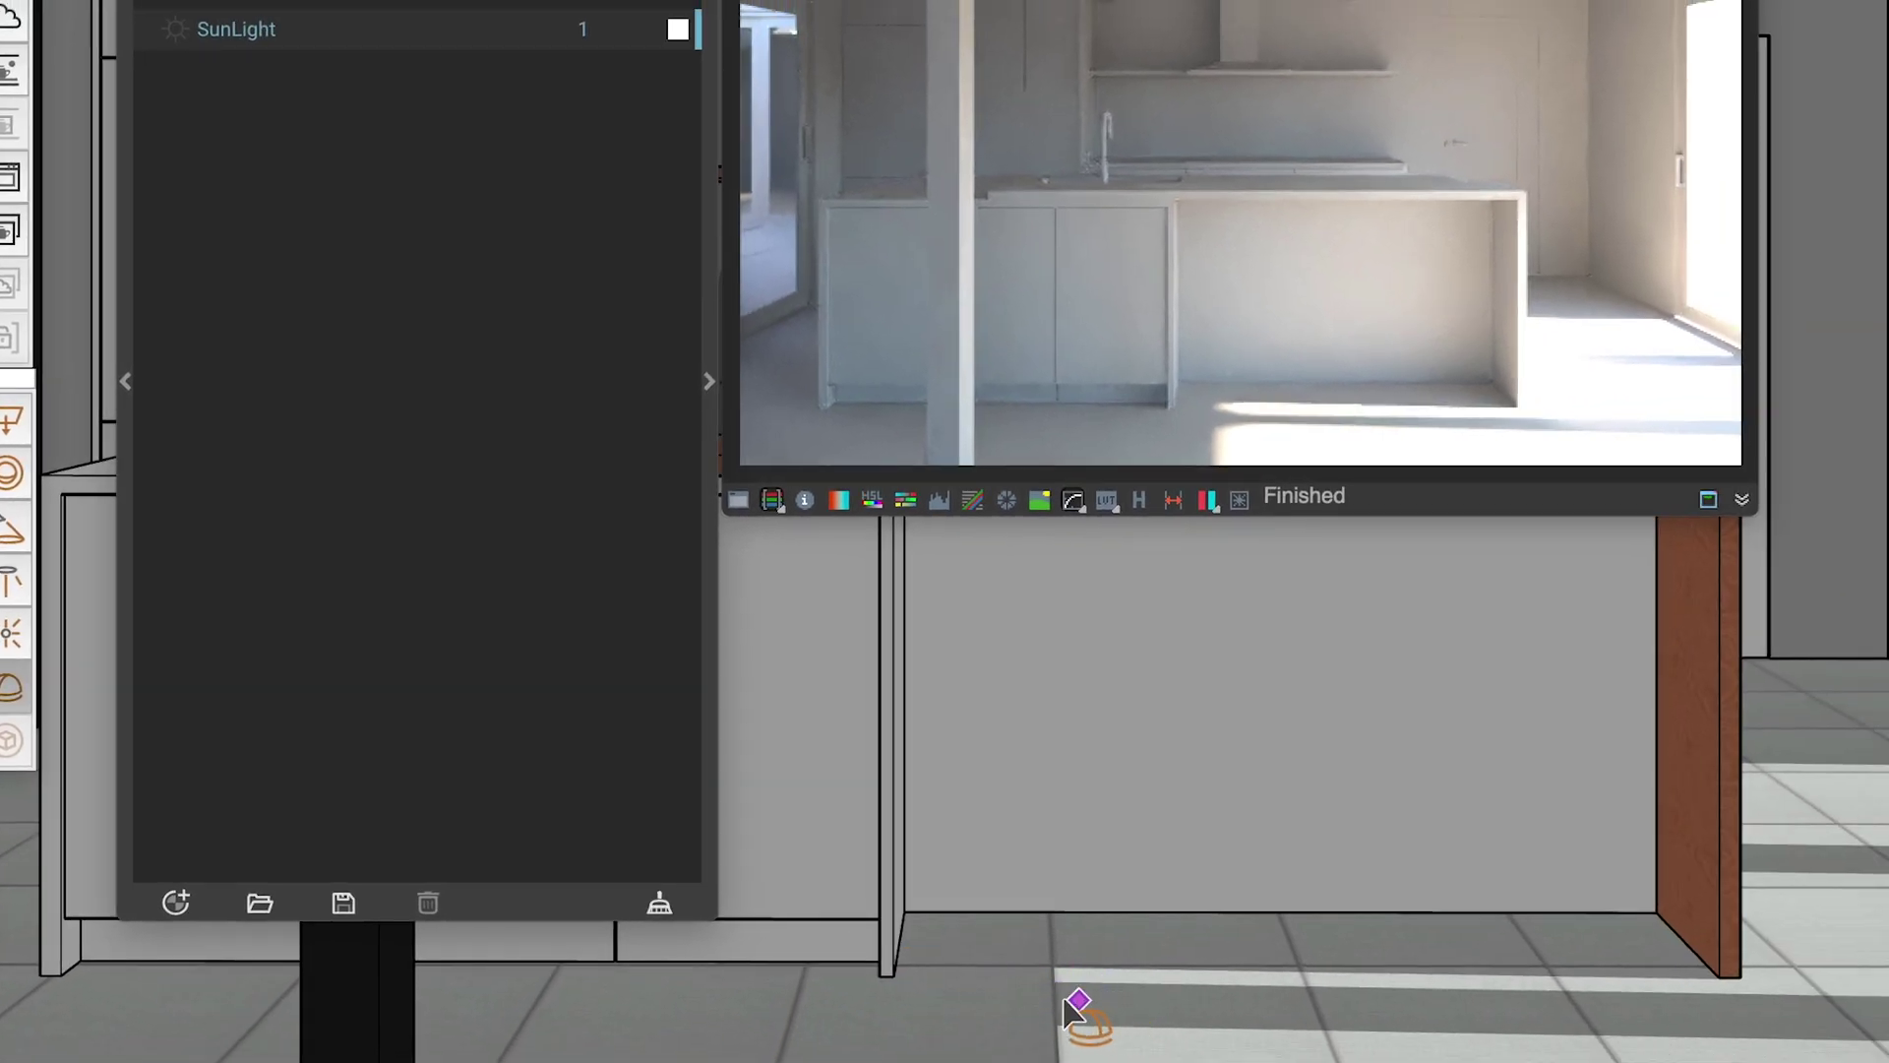
left_click(487, 34)
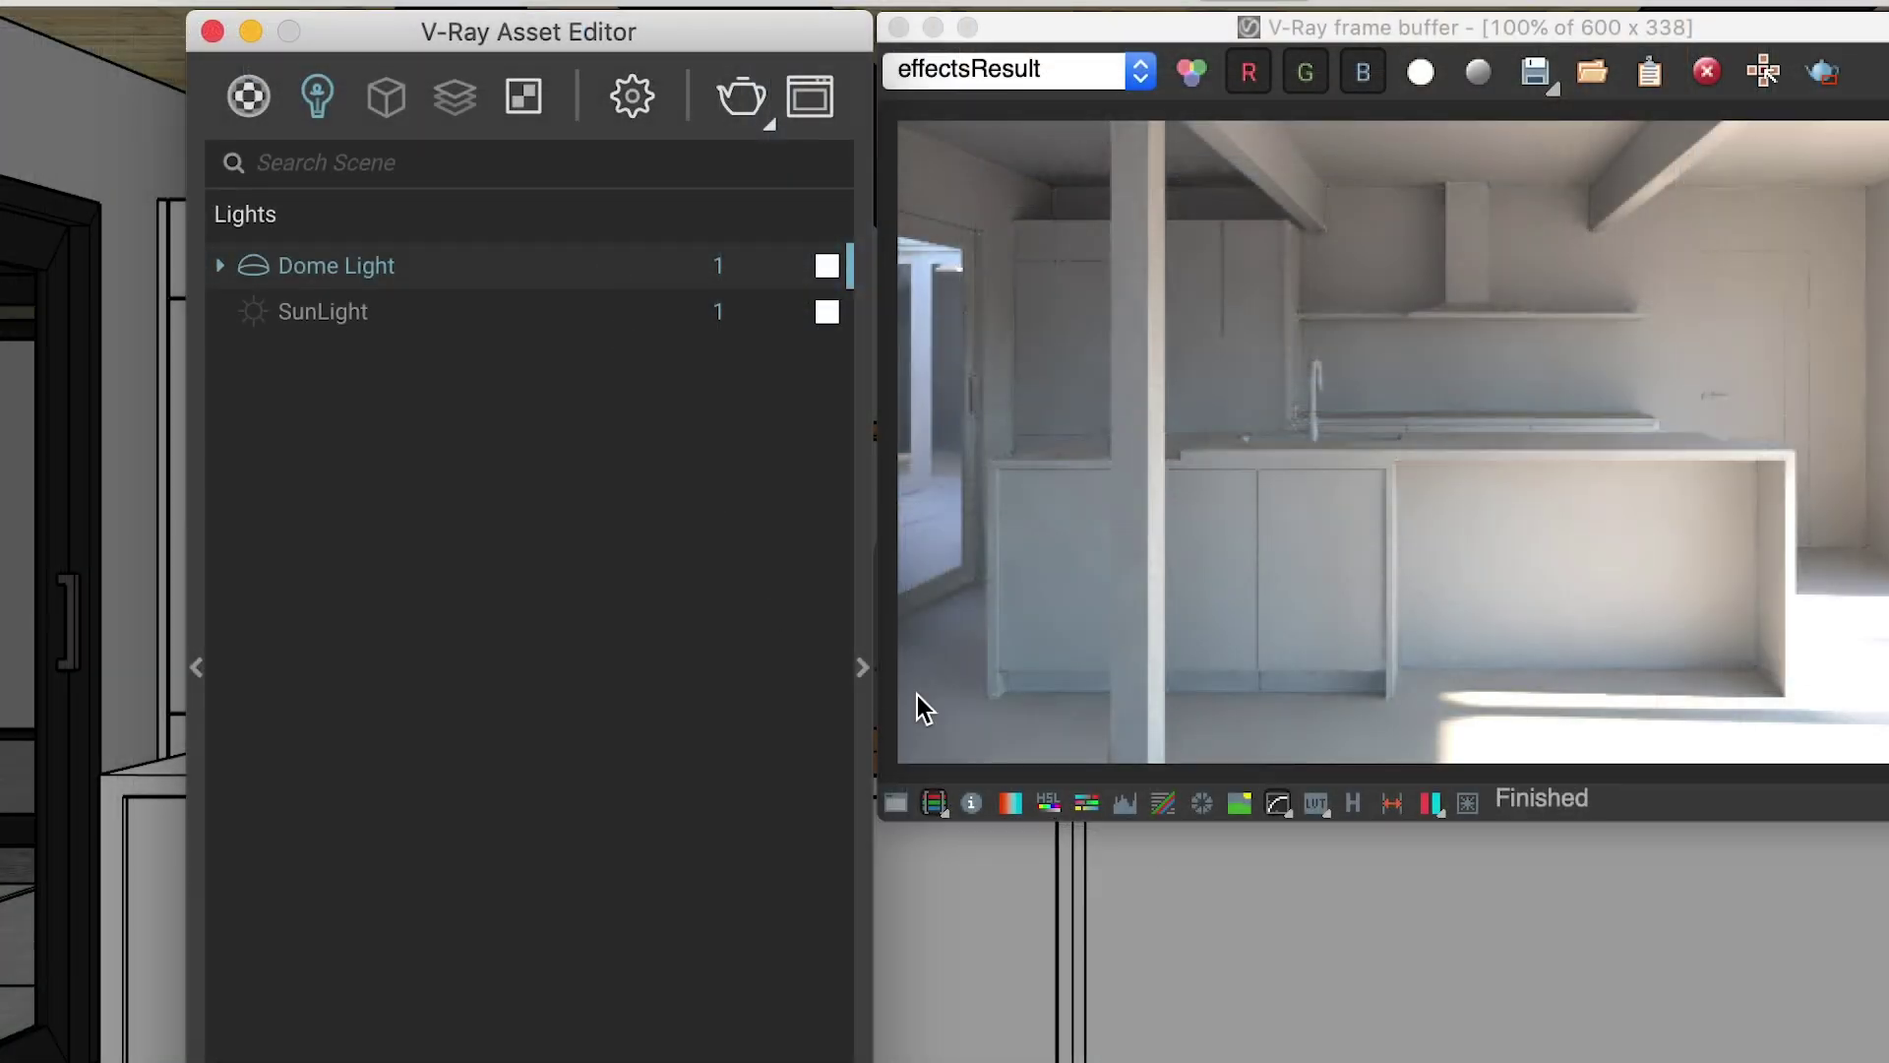
- Rotate the Dome Light 150° and re-render the kitchen with warmer sunlight
left_click(709, 381)
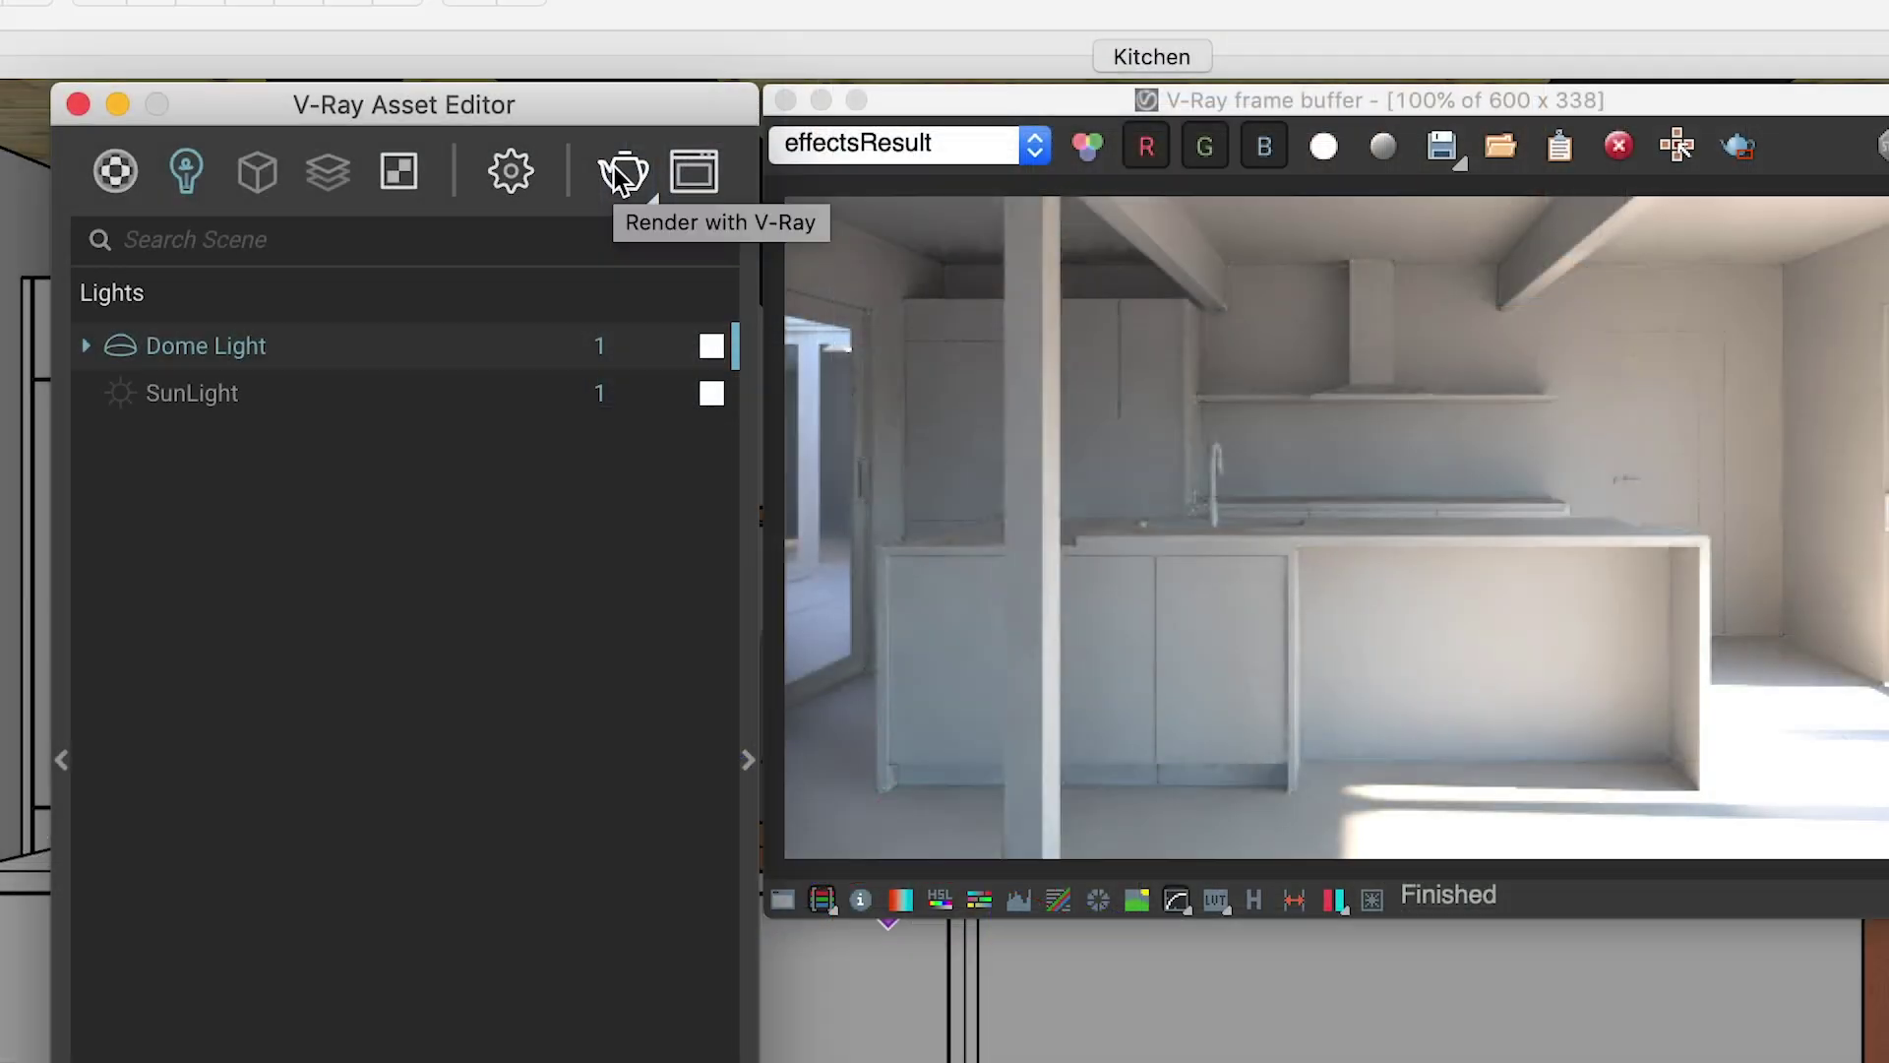
left_click(624, 168)
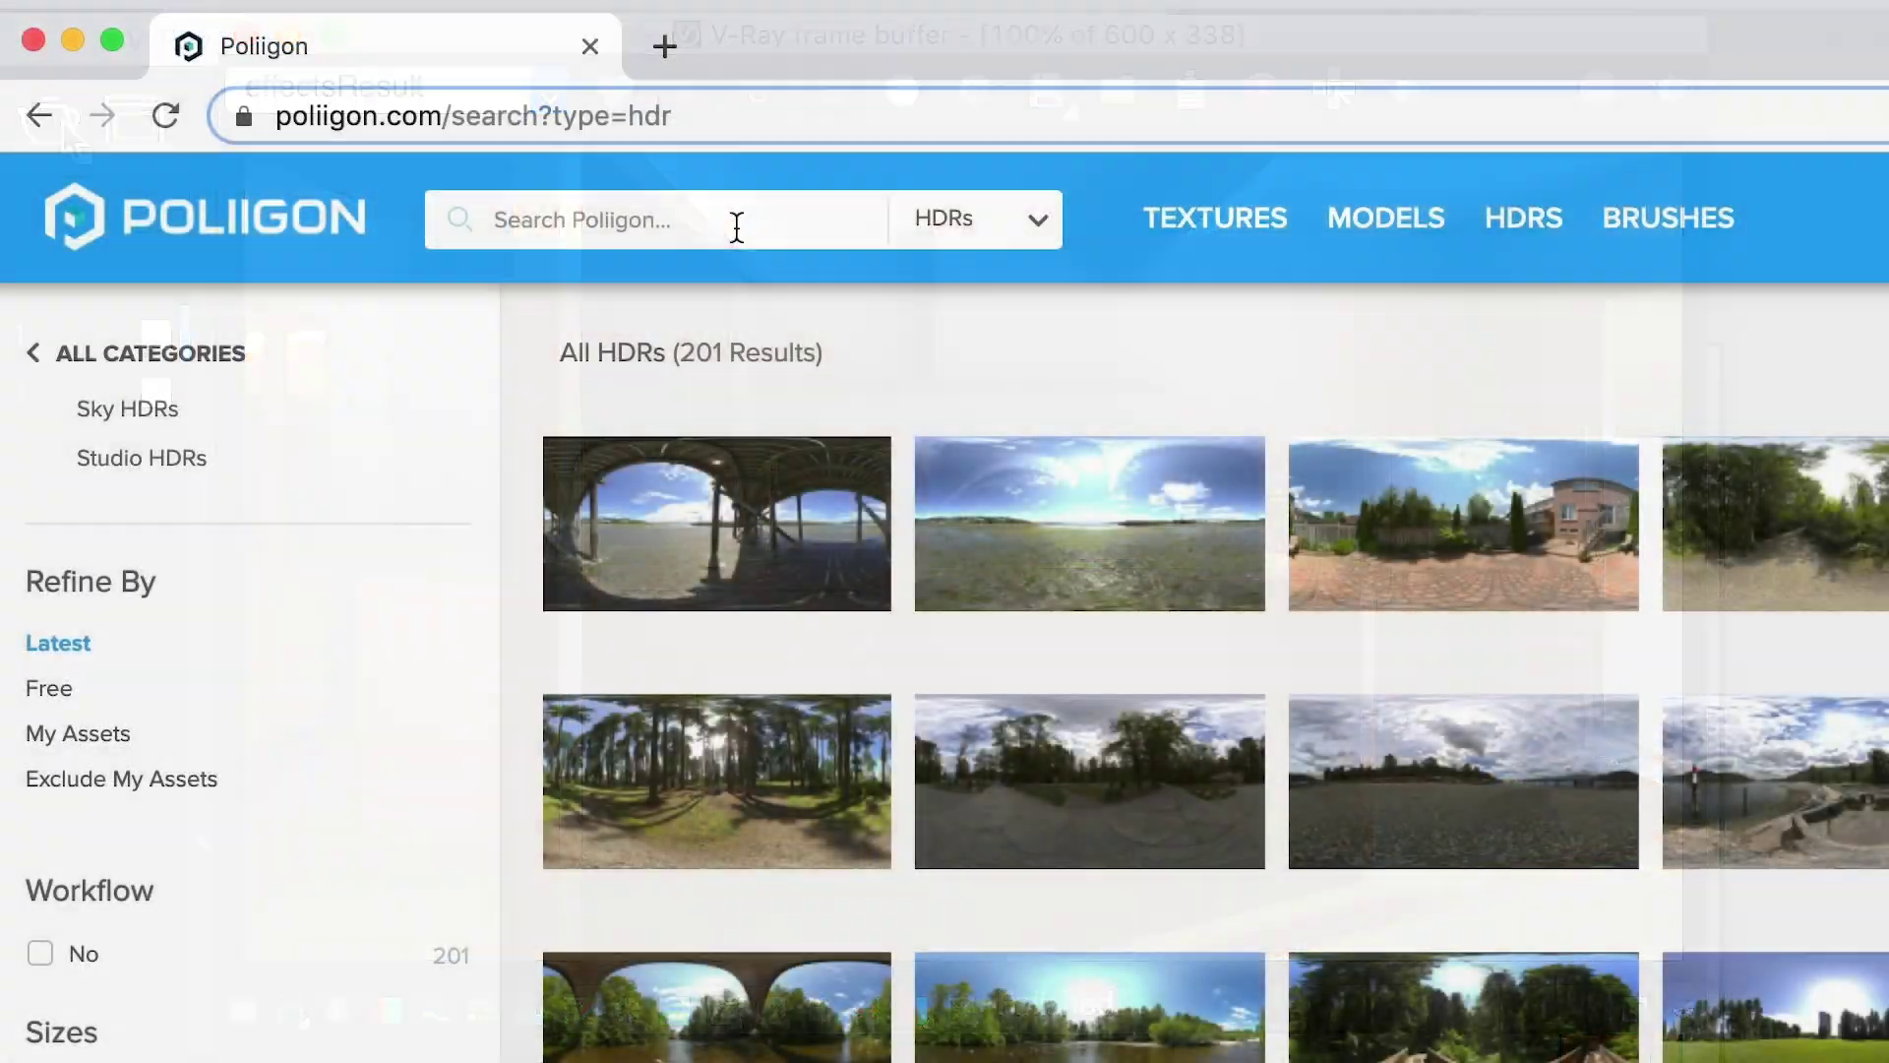
- Search Poliigon HDRs for 'sun' and narrow results to Sunset/Sunrise skies
type("sun")
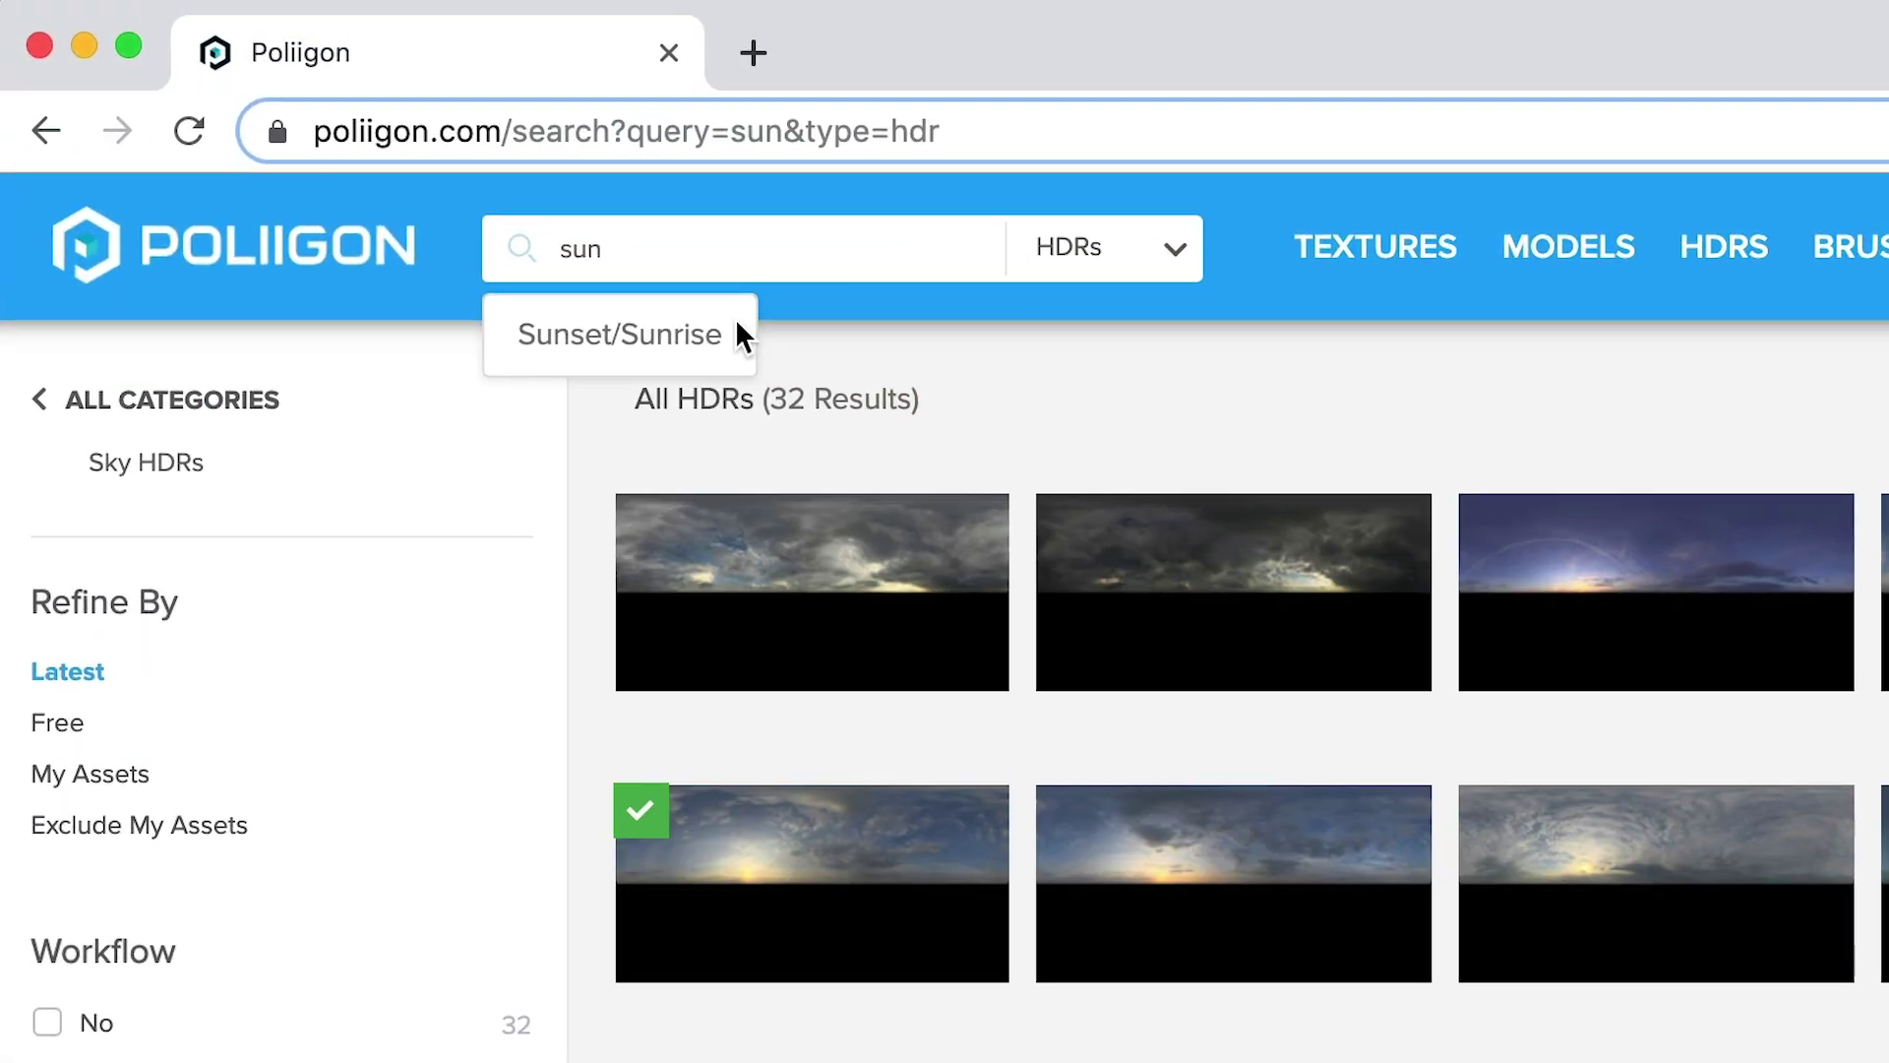
left_click(650, 295)
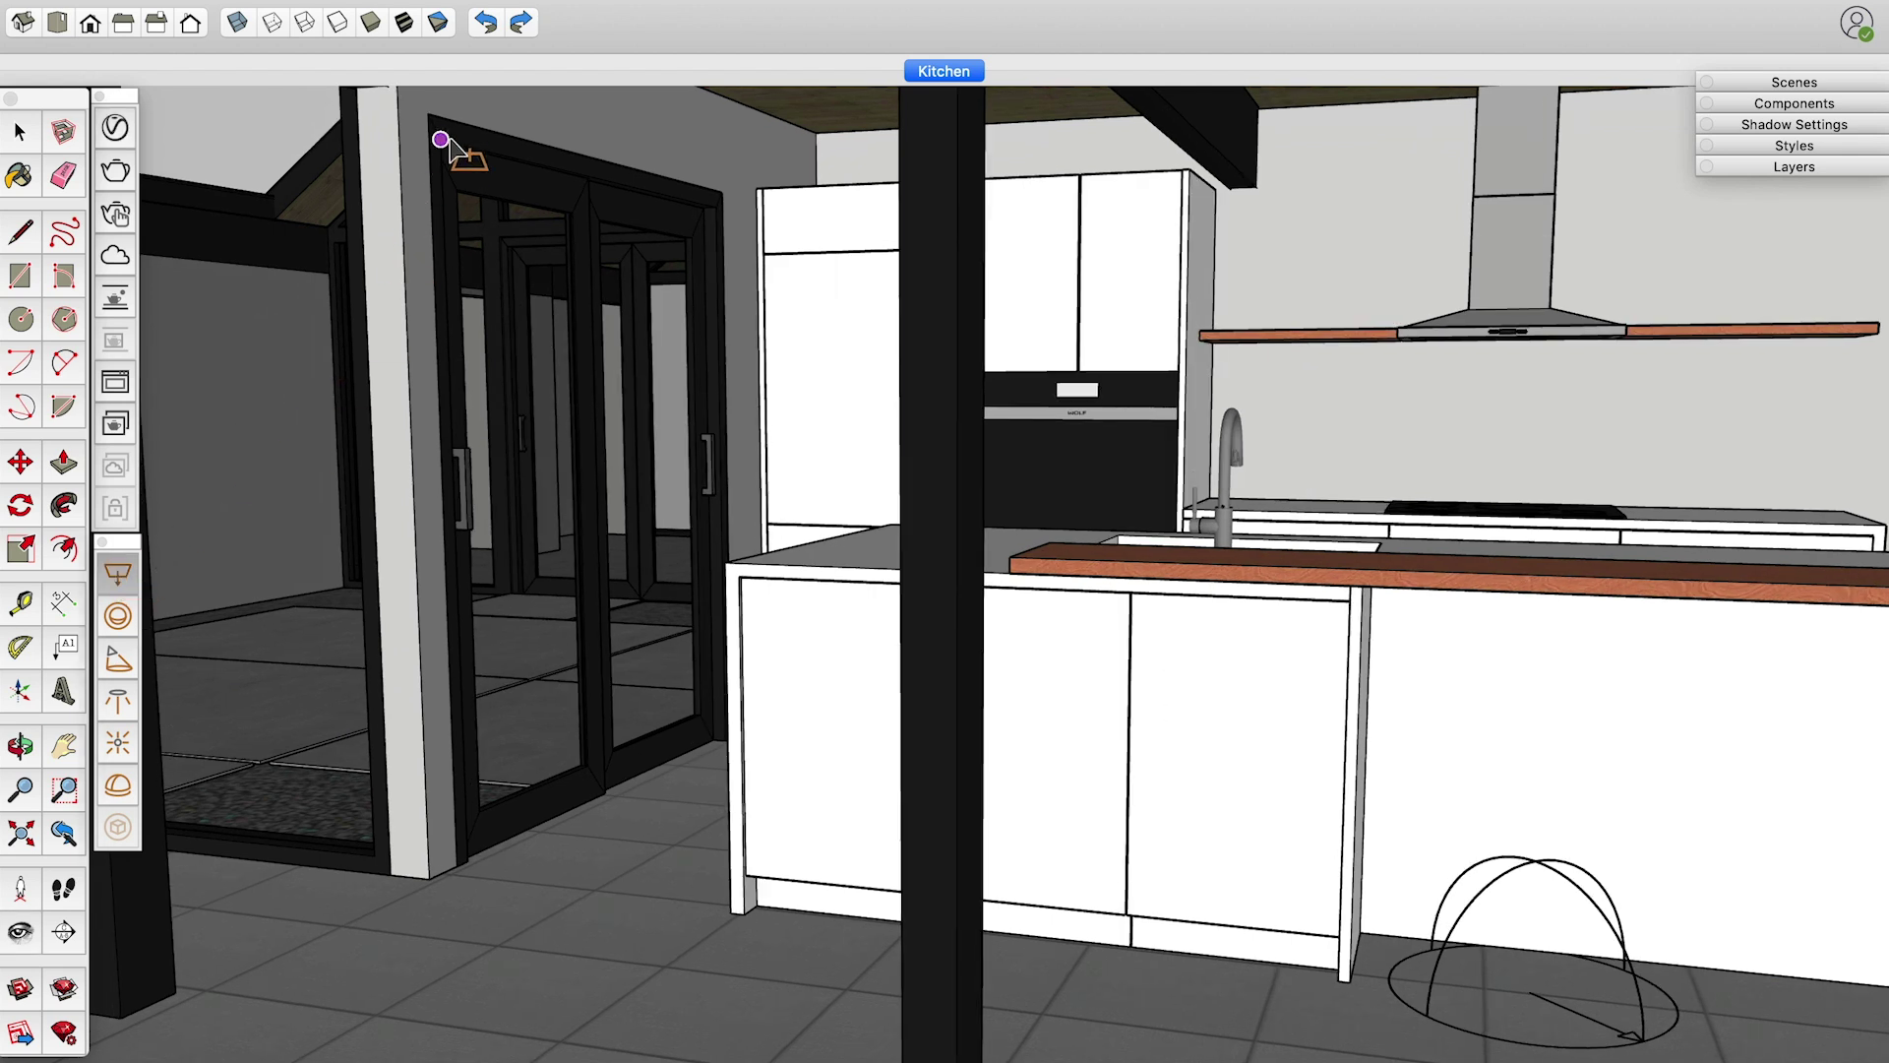
- Render the kitchen lit by the new Atrium, Backyard and Side Yard fill lights
scroll(492, 404, "up", 2)
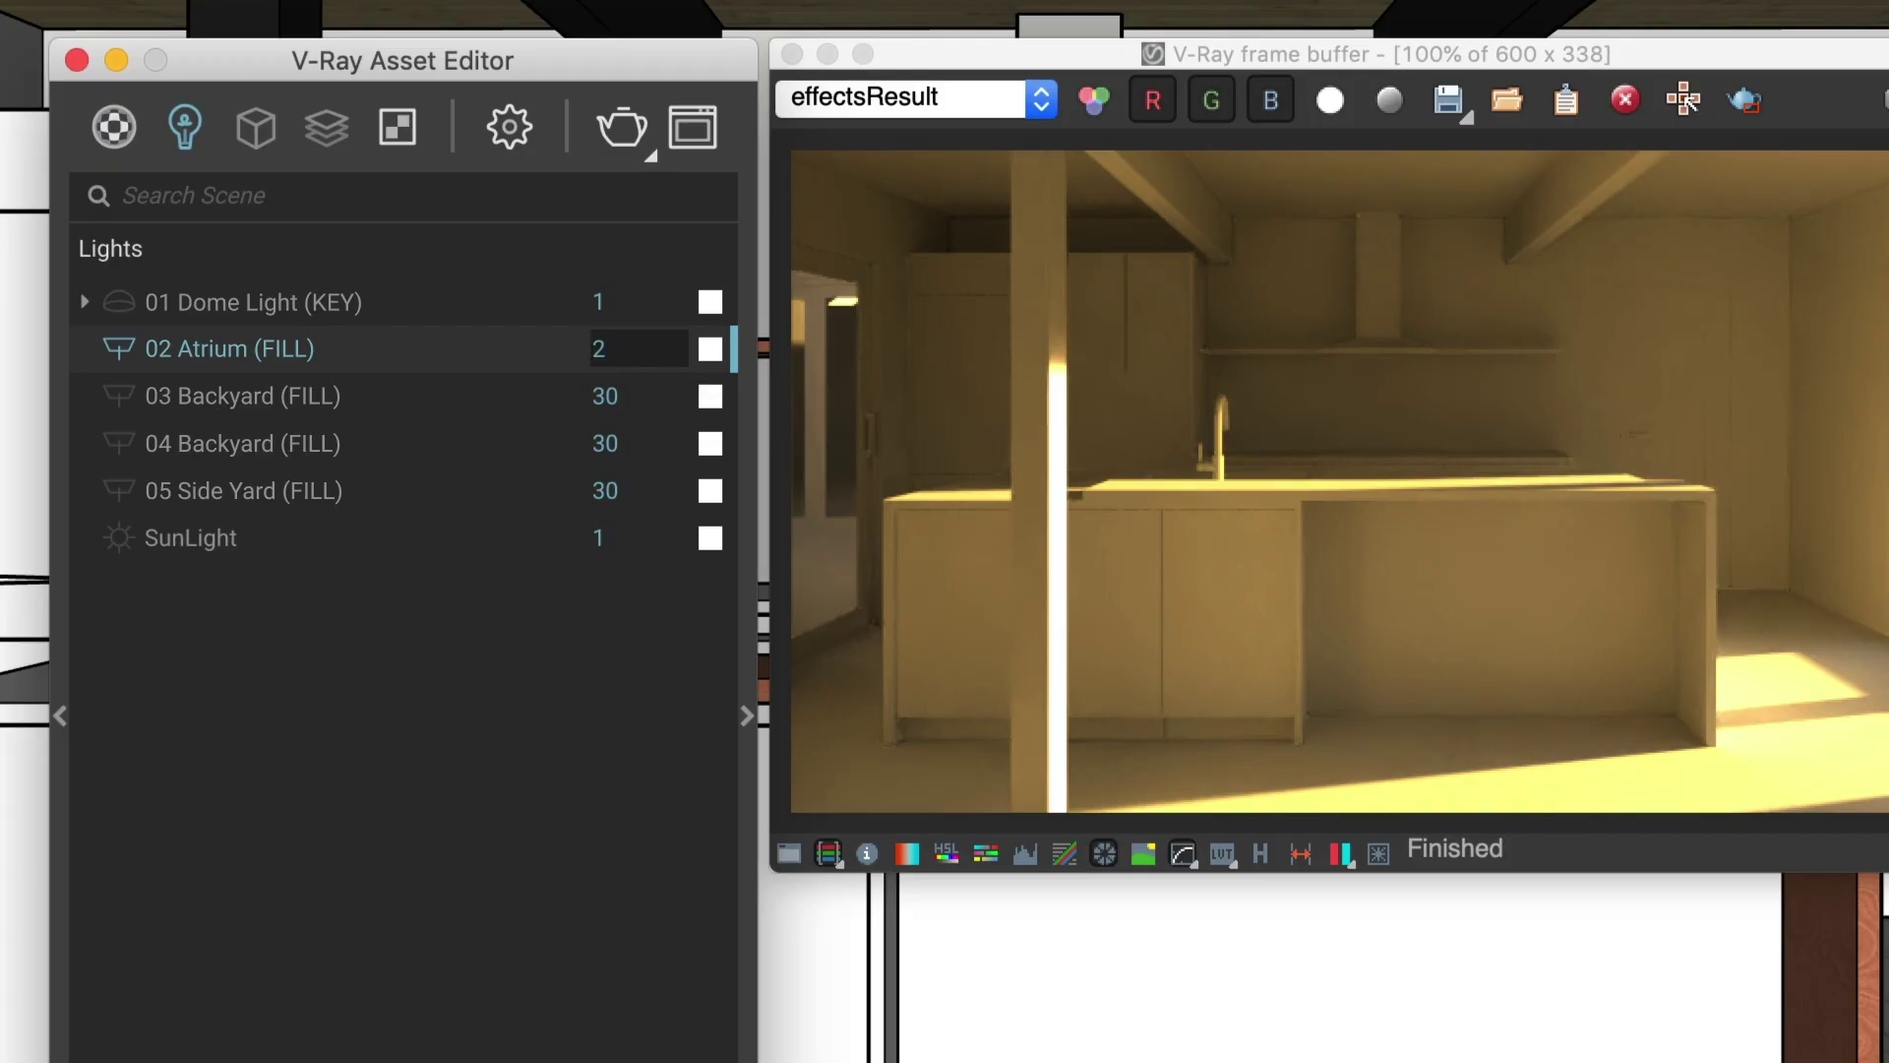
left_click(622, 126)
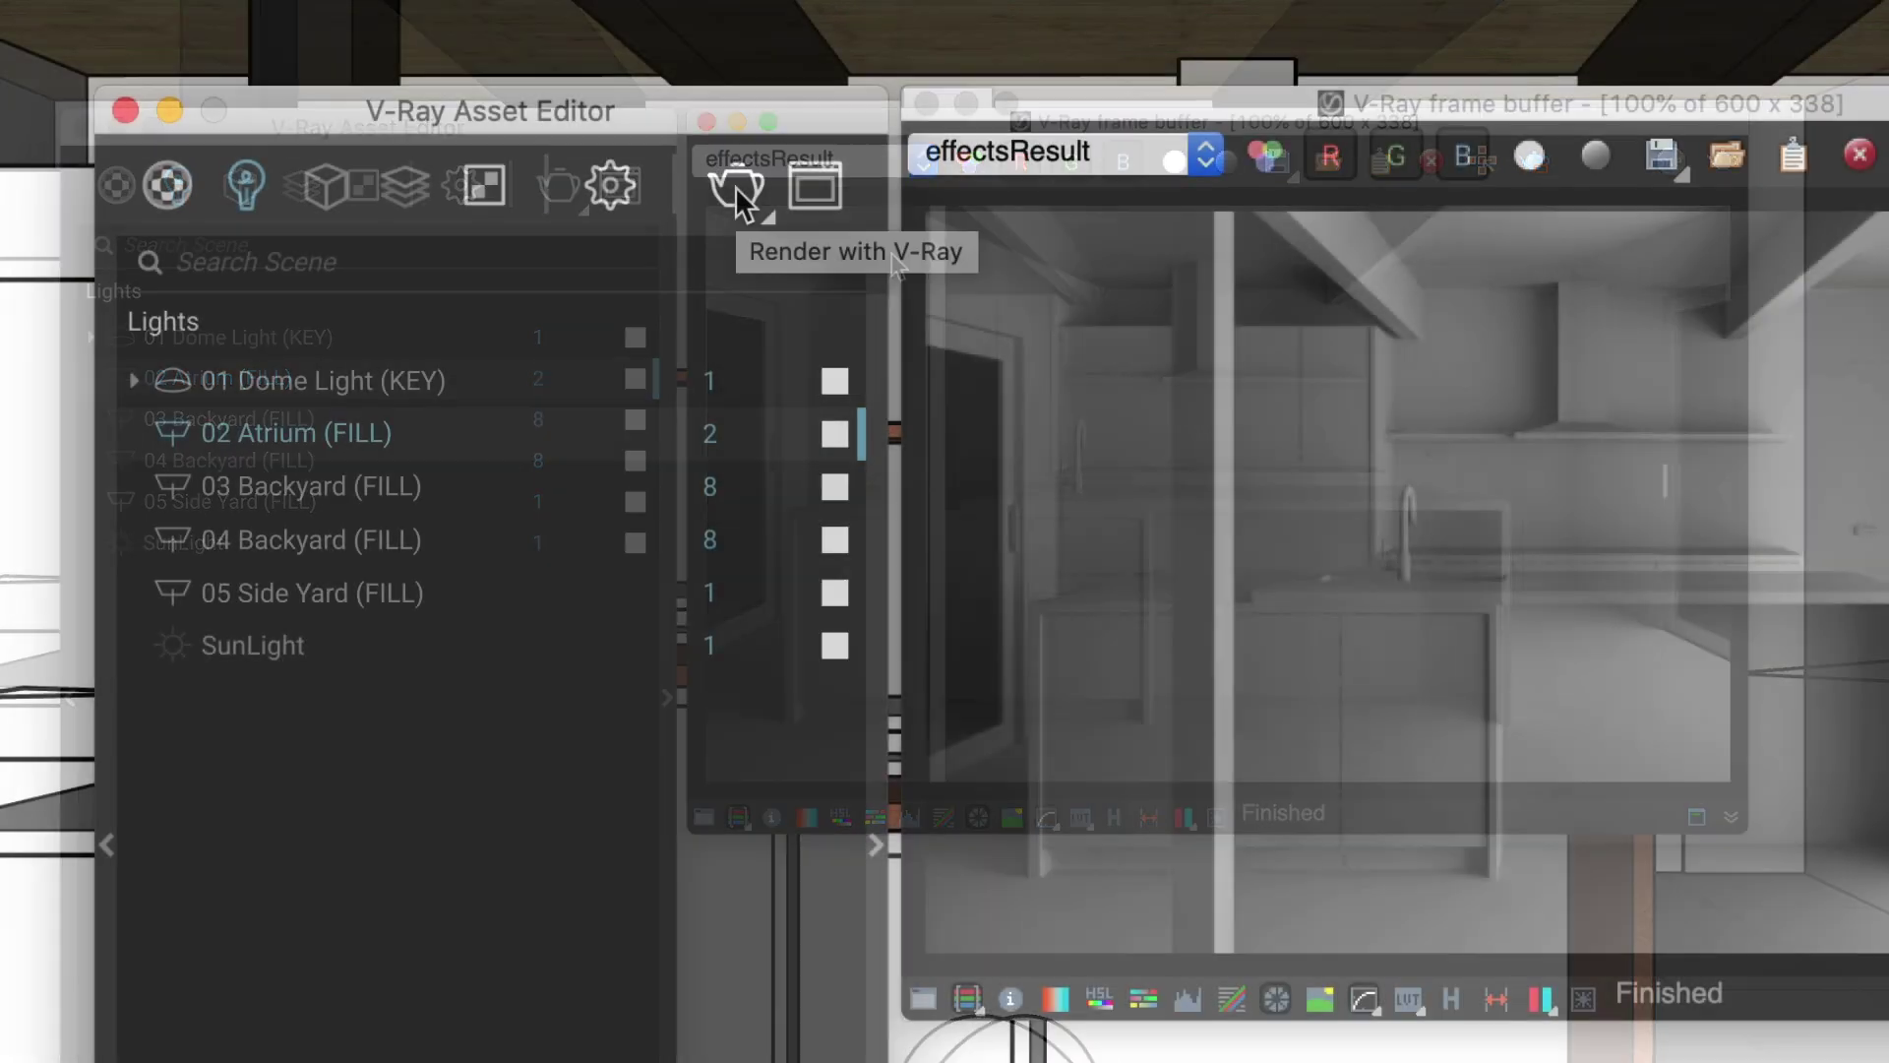
- Start a fresh render and tint the 02 Atrium fill light pale blue
left_click(672, 196)
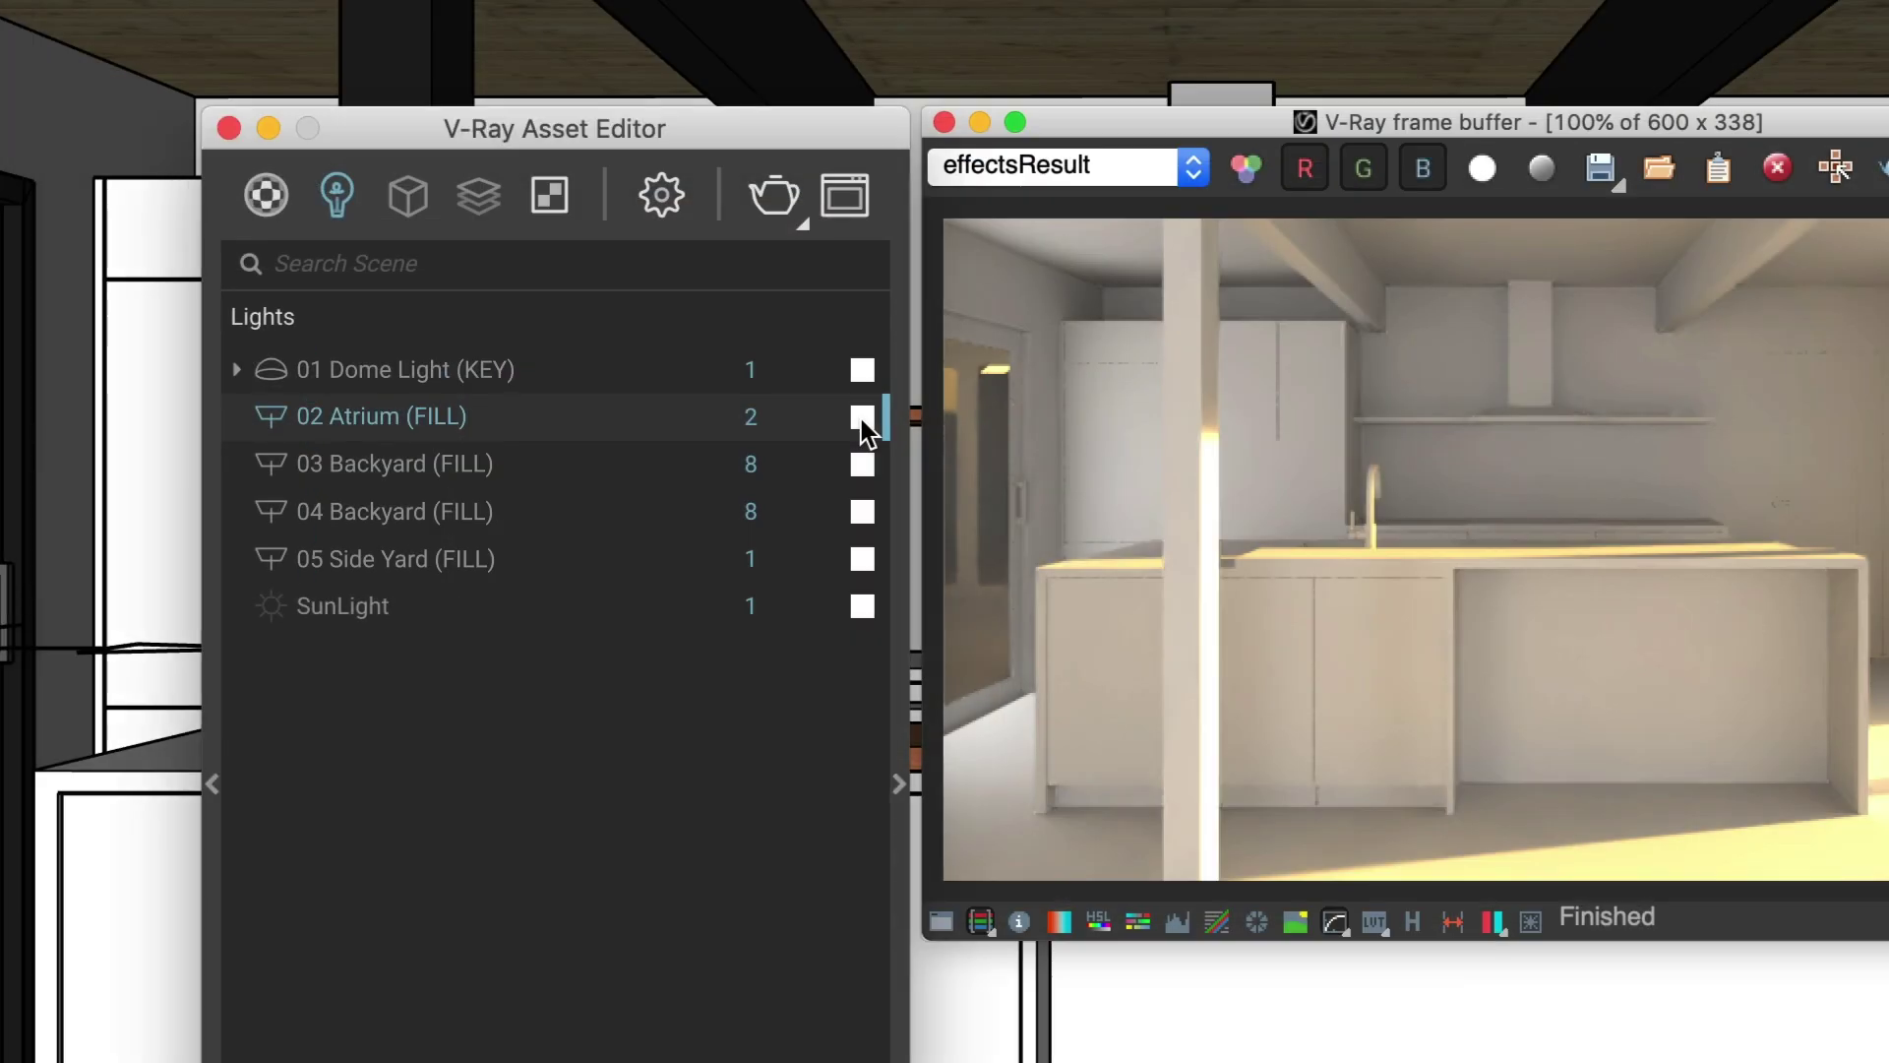
left_click(864, 418)
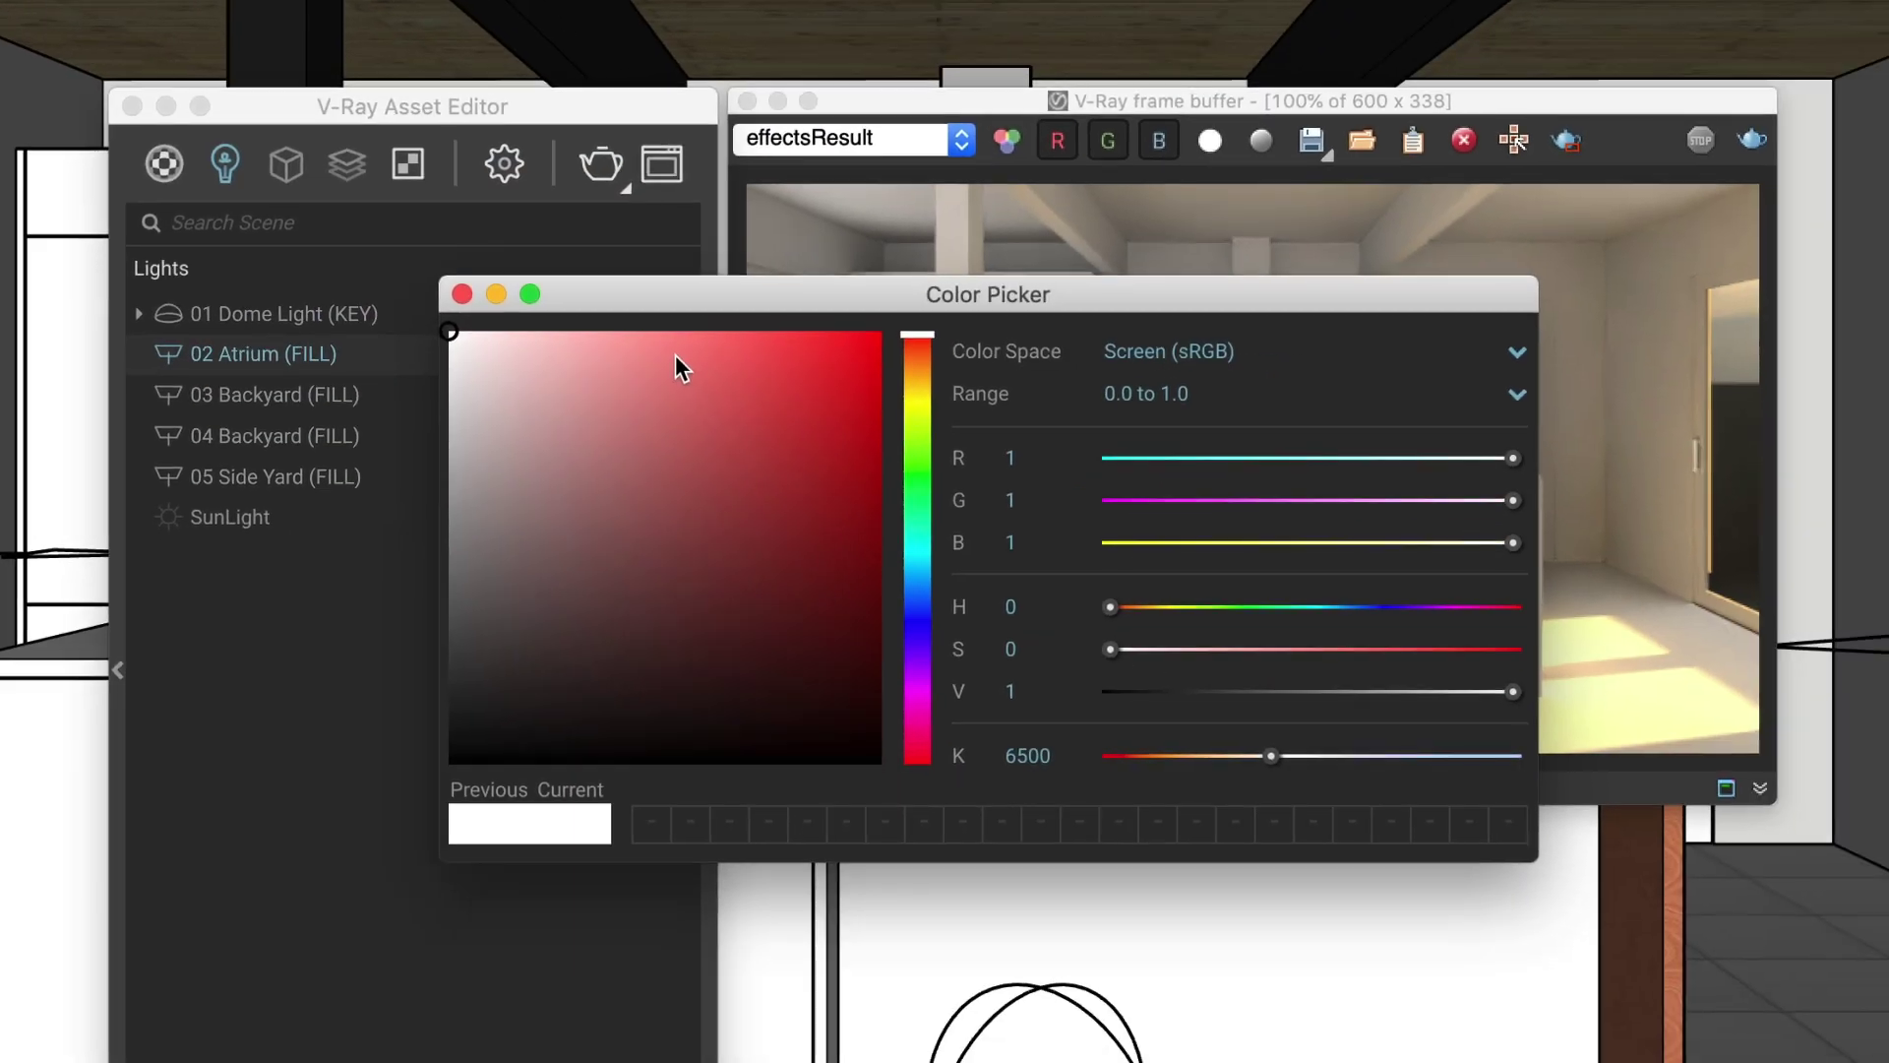
left_click(917, 572)
left_click(463, 294)
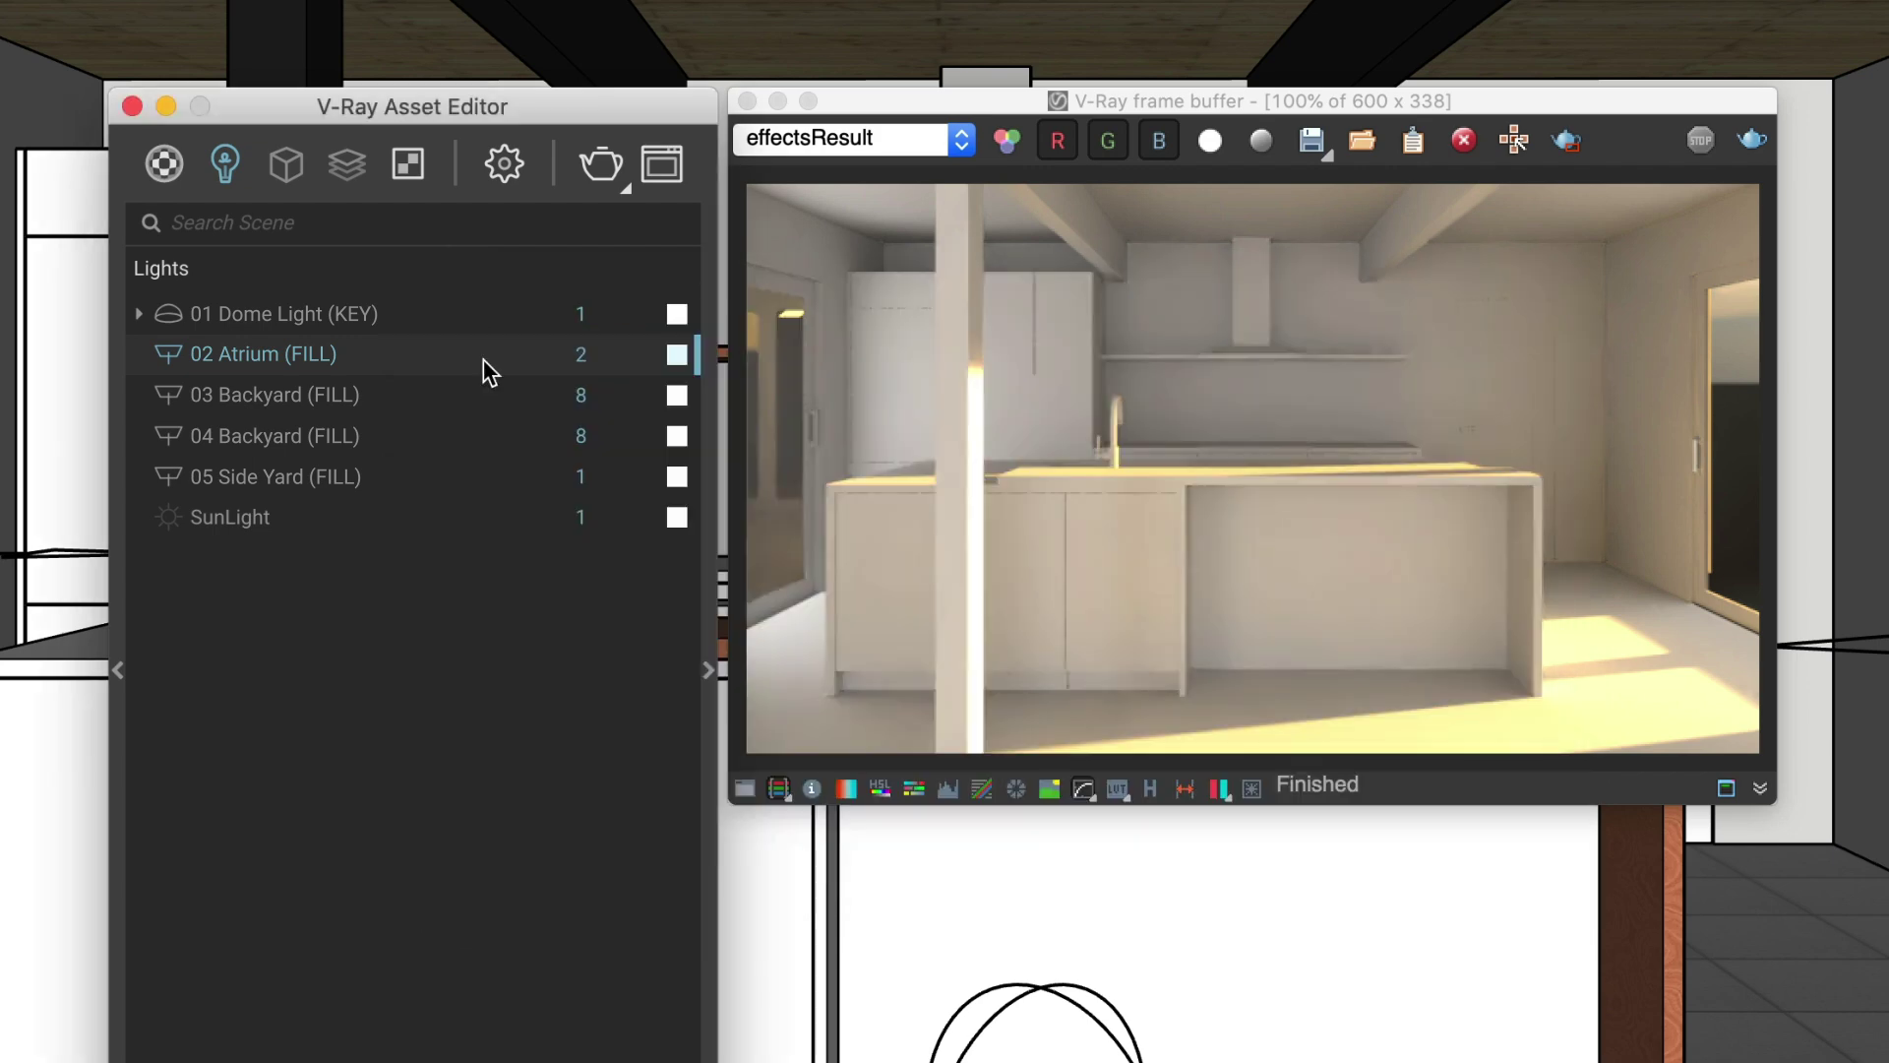
- Give the 05 Side Yard light a warm orange tint and re-render
left_click(675, 477)
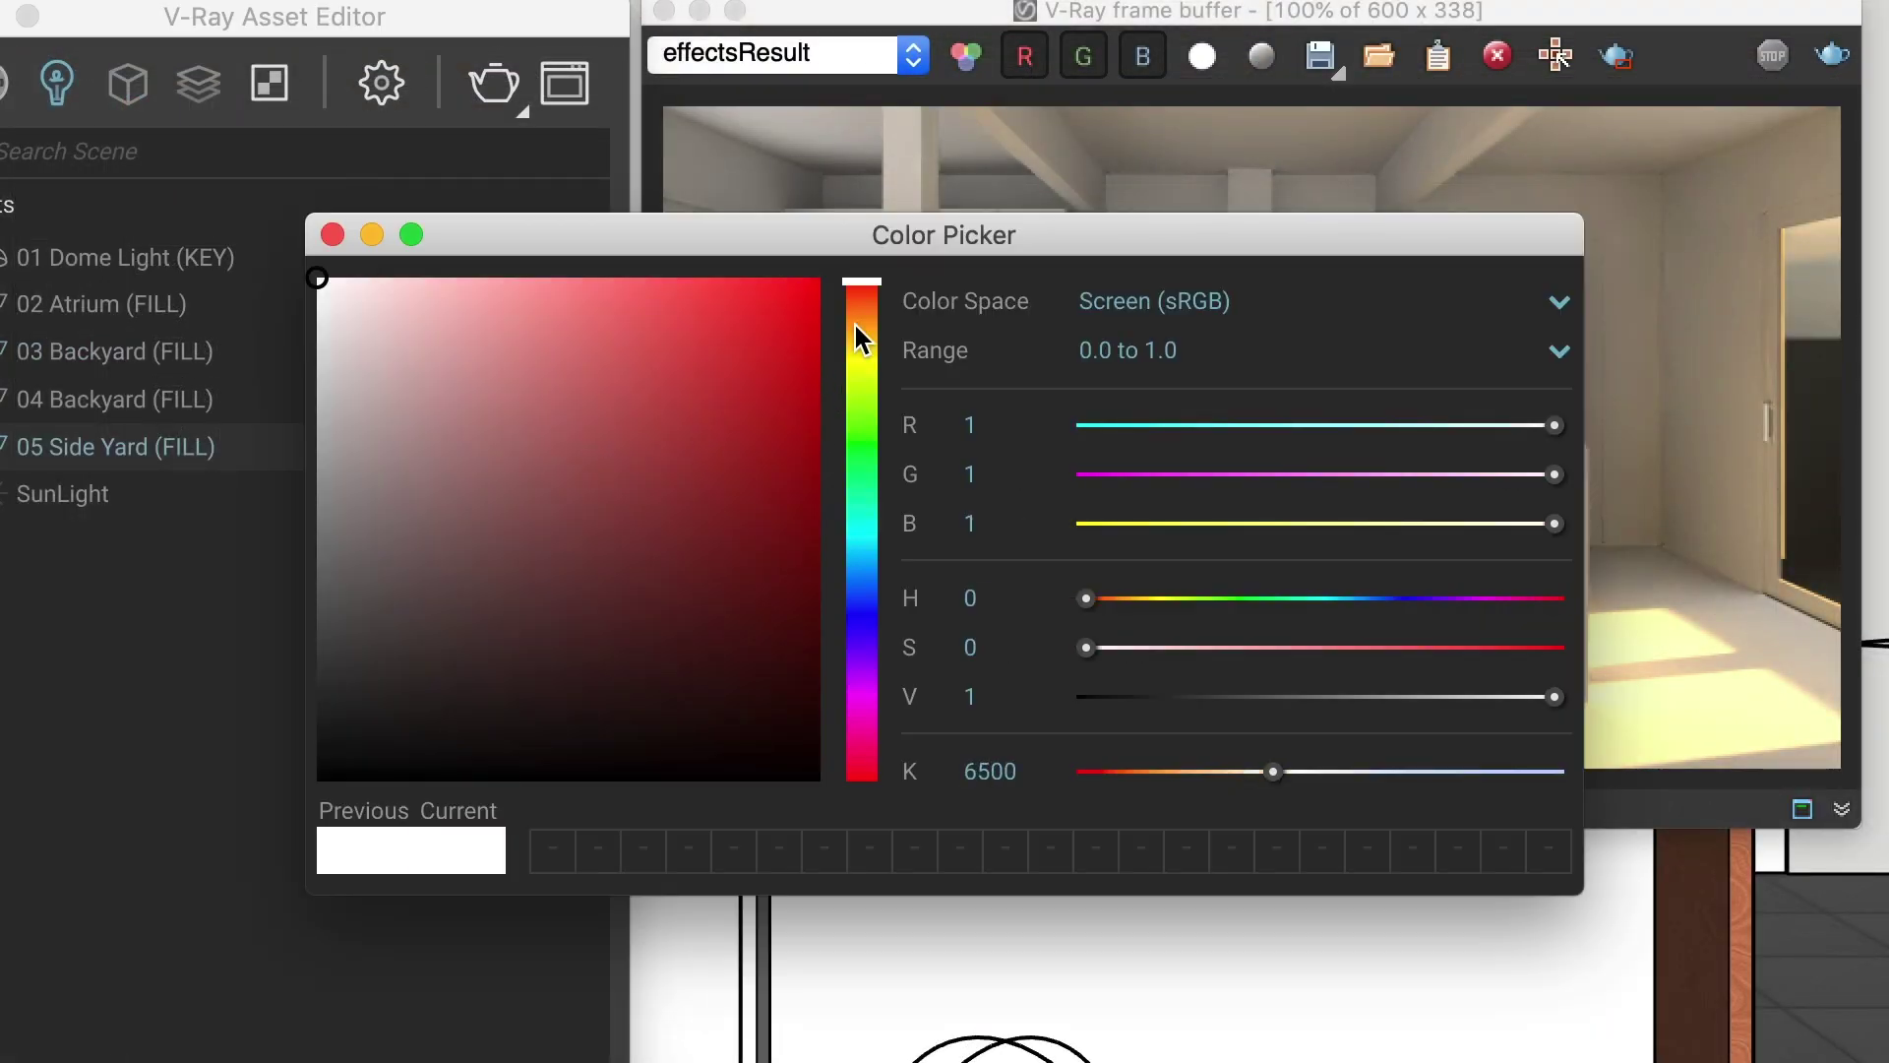
left_click(855, 326)
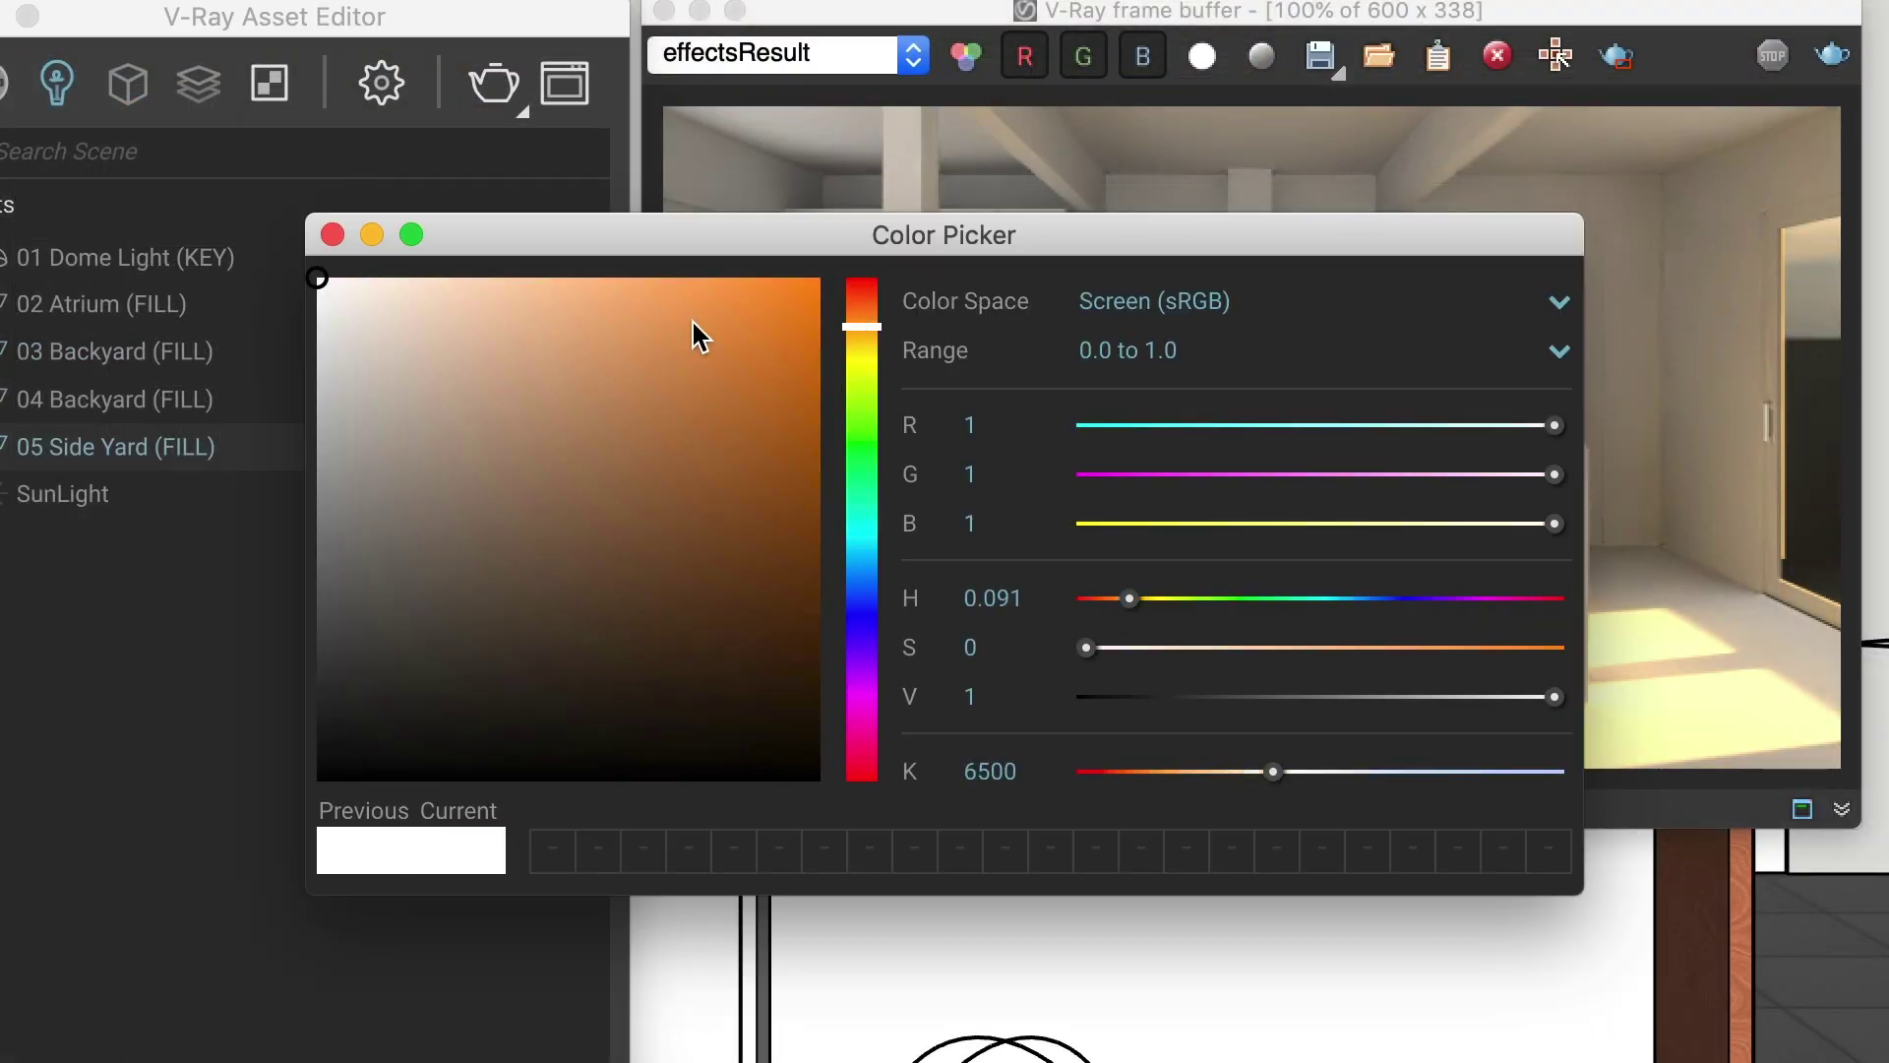
left_click(376, 279)
left_click(333, 235)
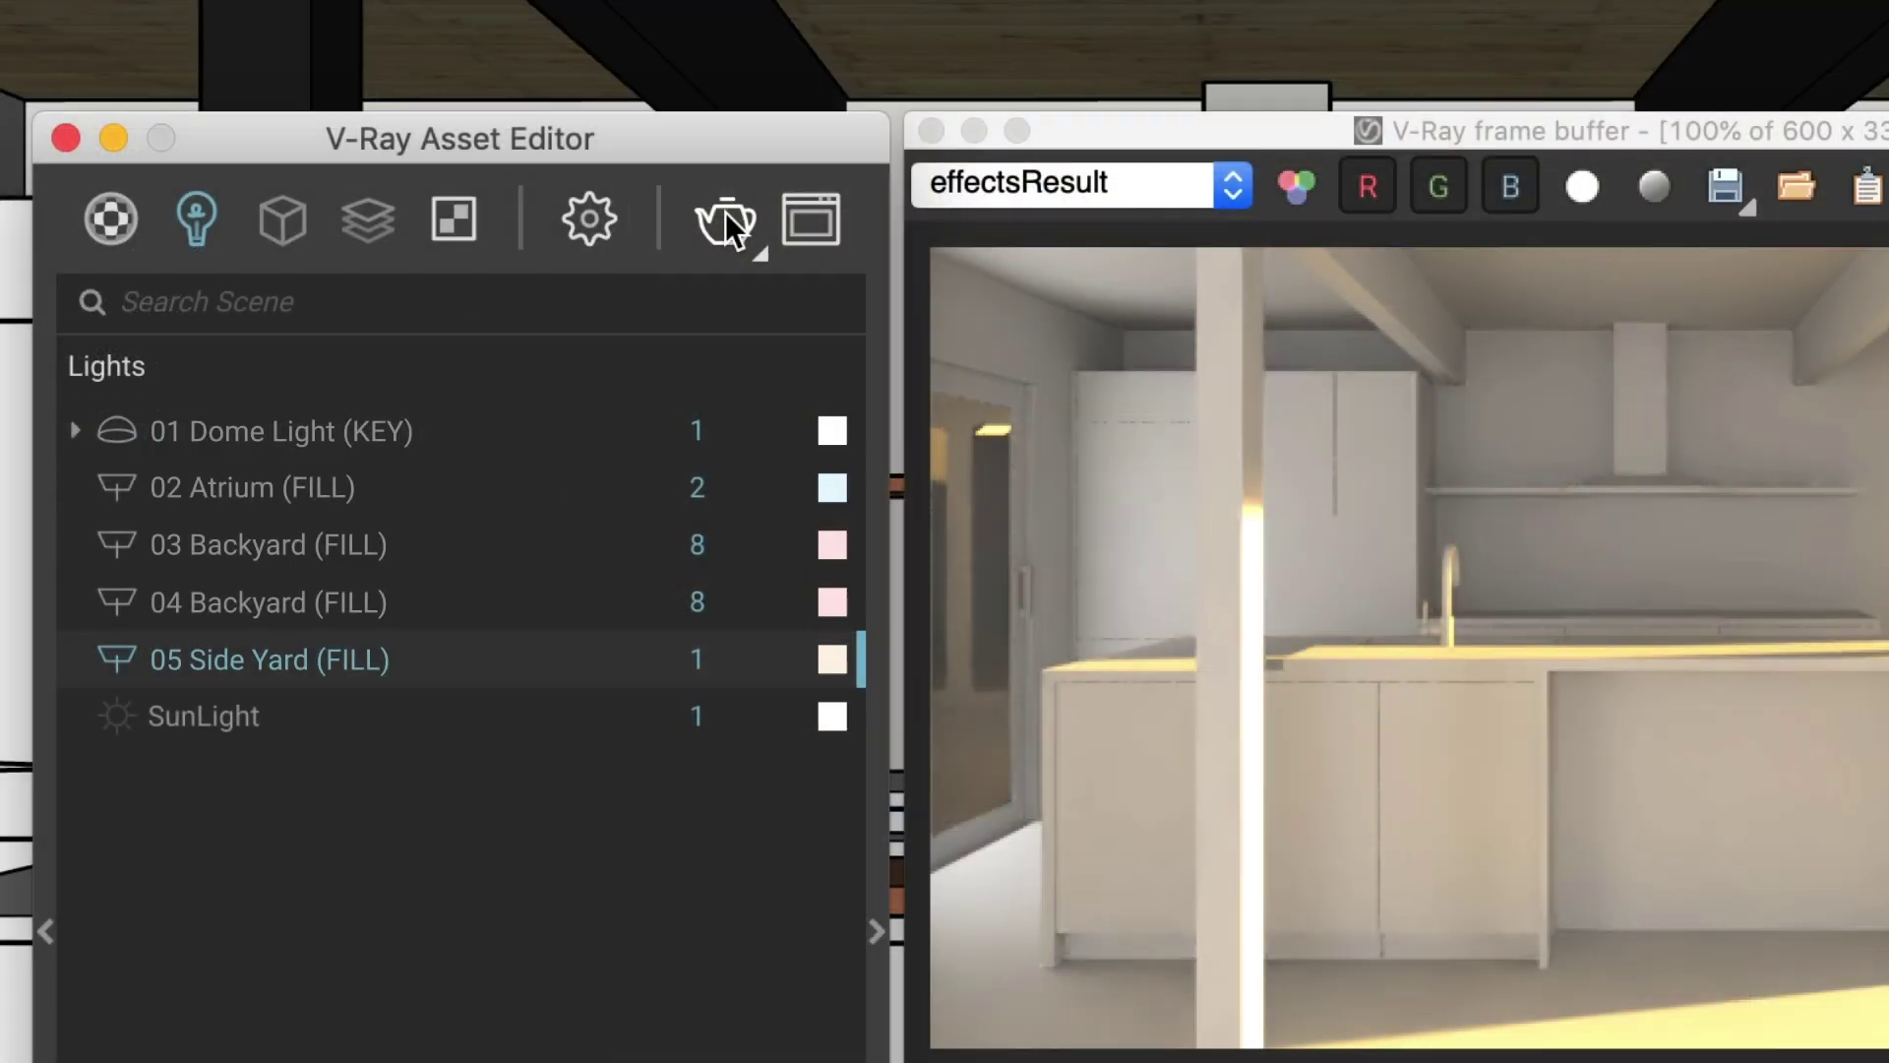
left_click(494, 83)
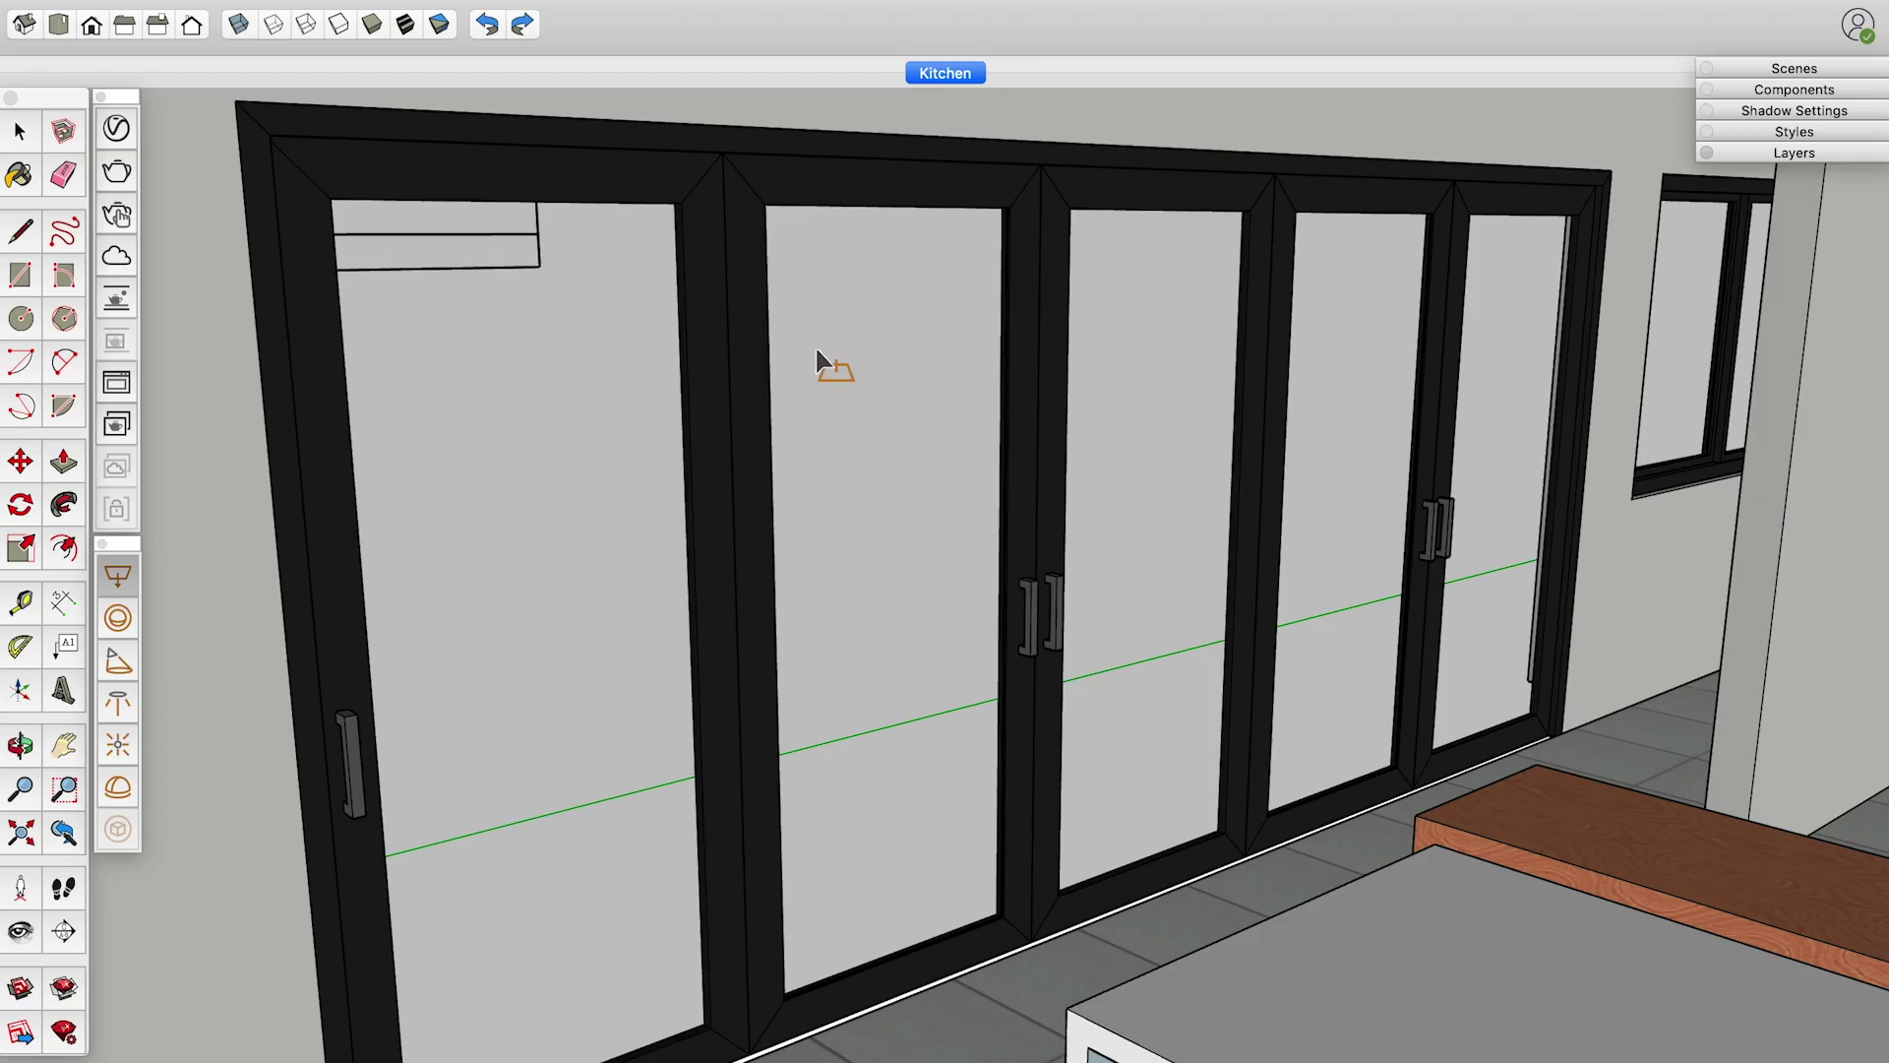
- Rename the new rectangle light covering the folding glass doors
double_click(445, 390)
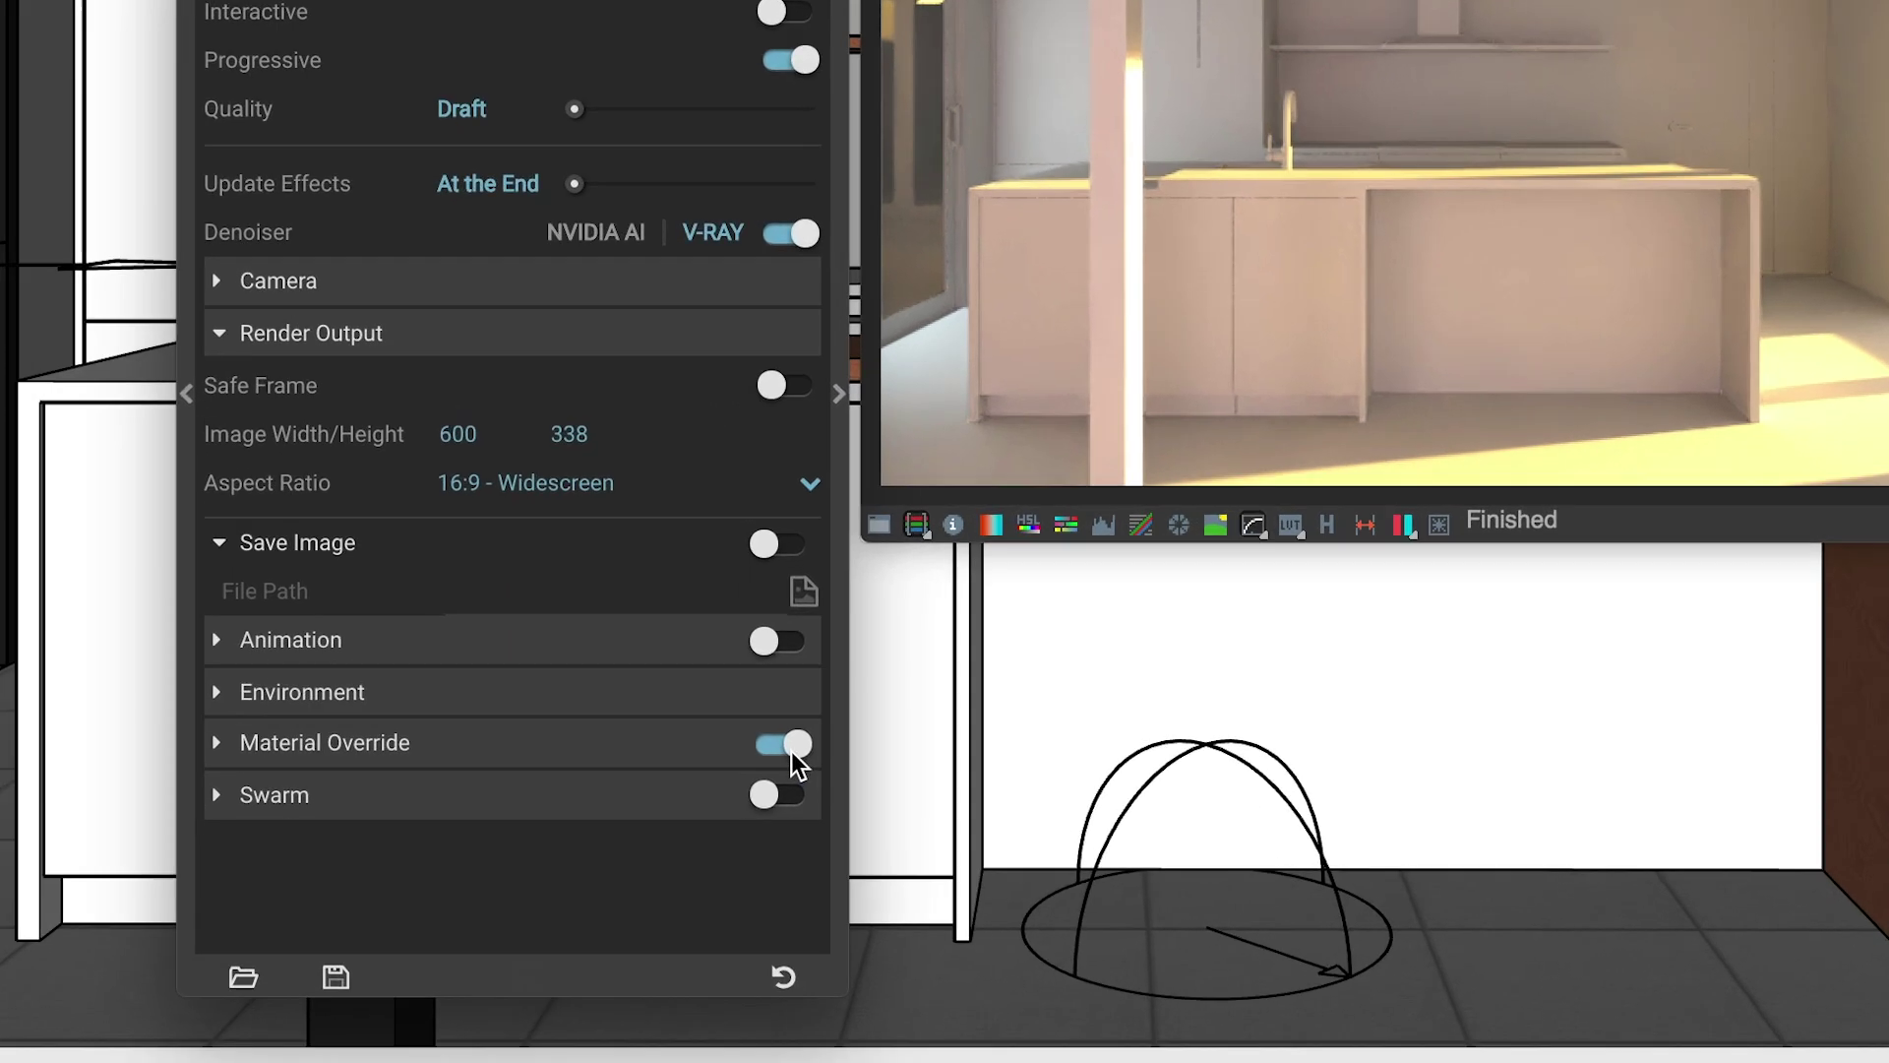
- Switch off the grey Material Override and render the kitchen with its actual materials
left_click(765, 833)
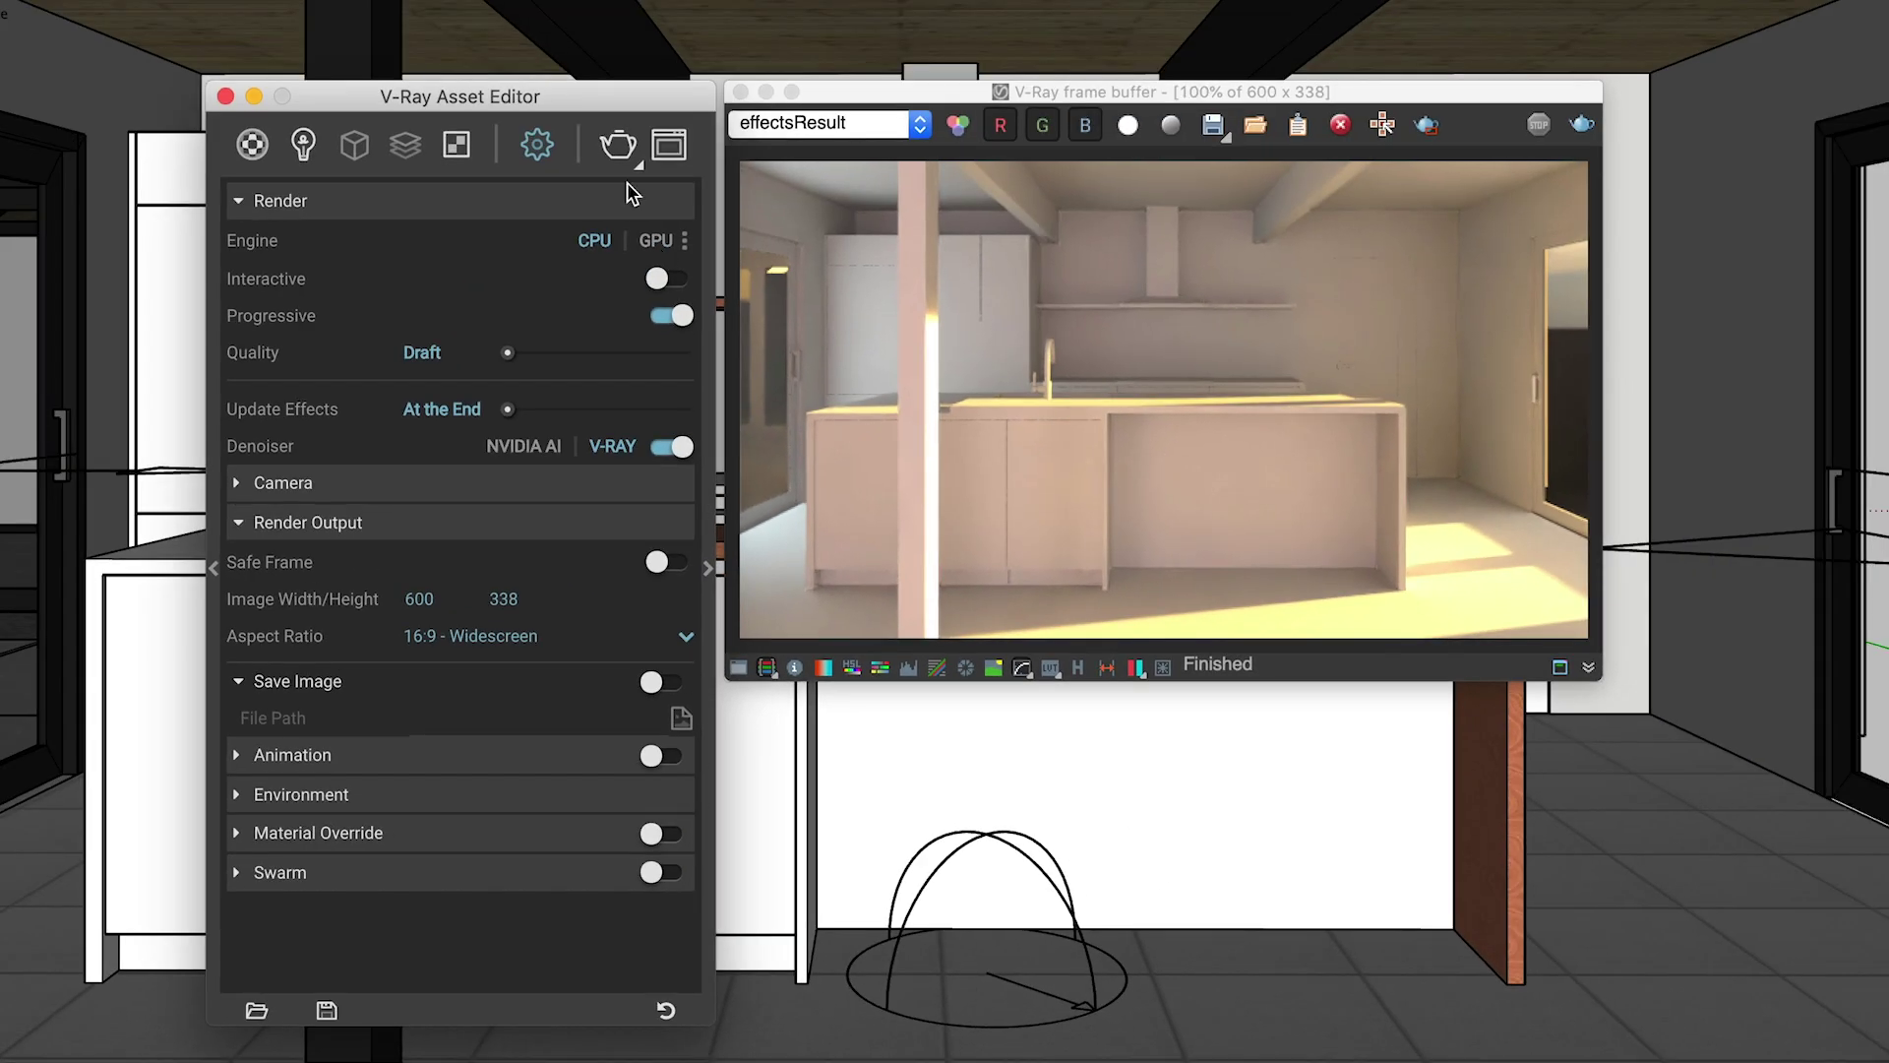
left_click(618, 148)
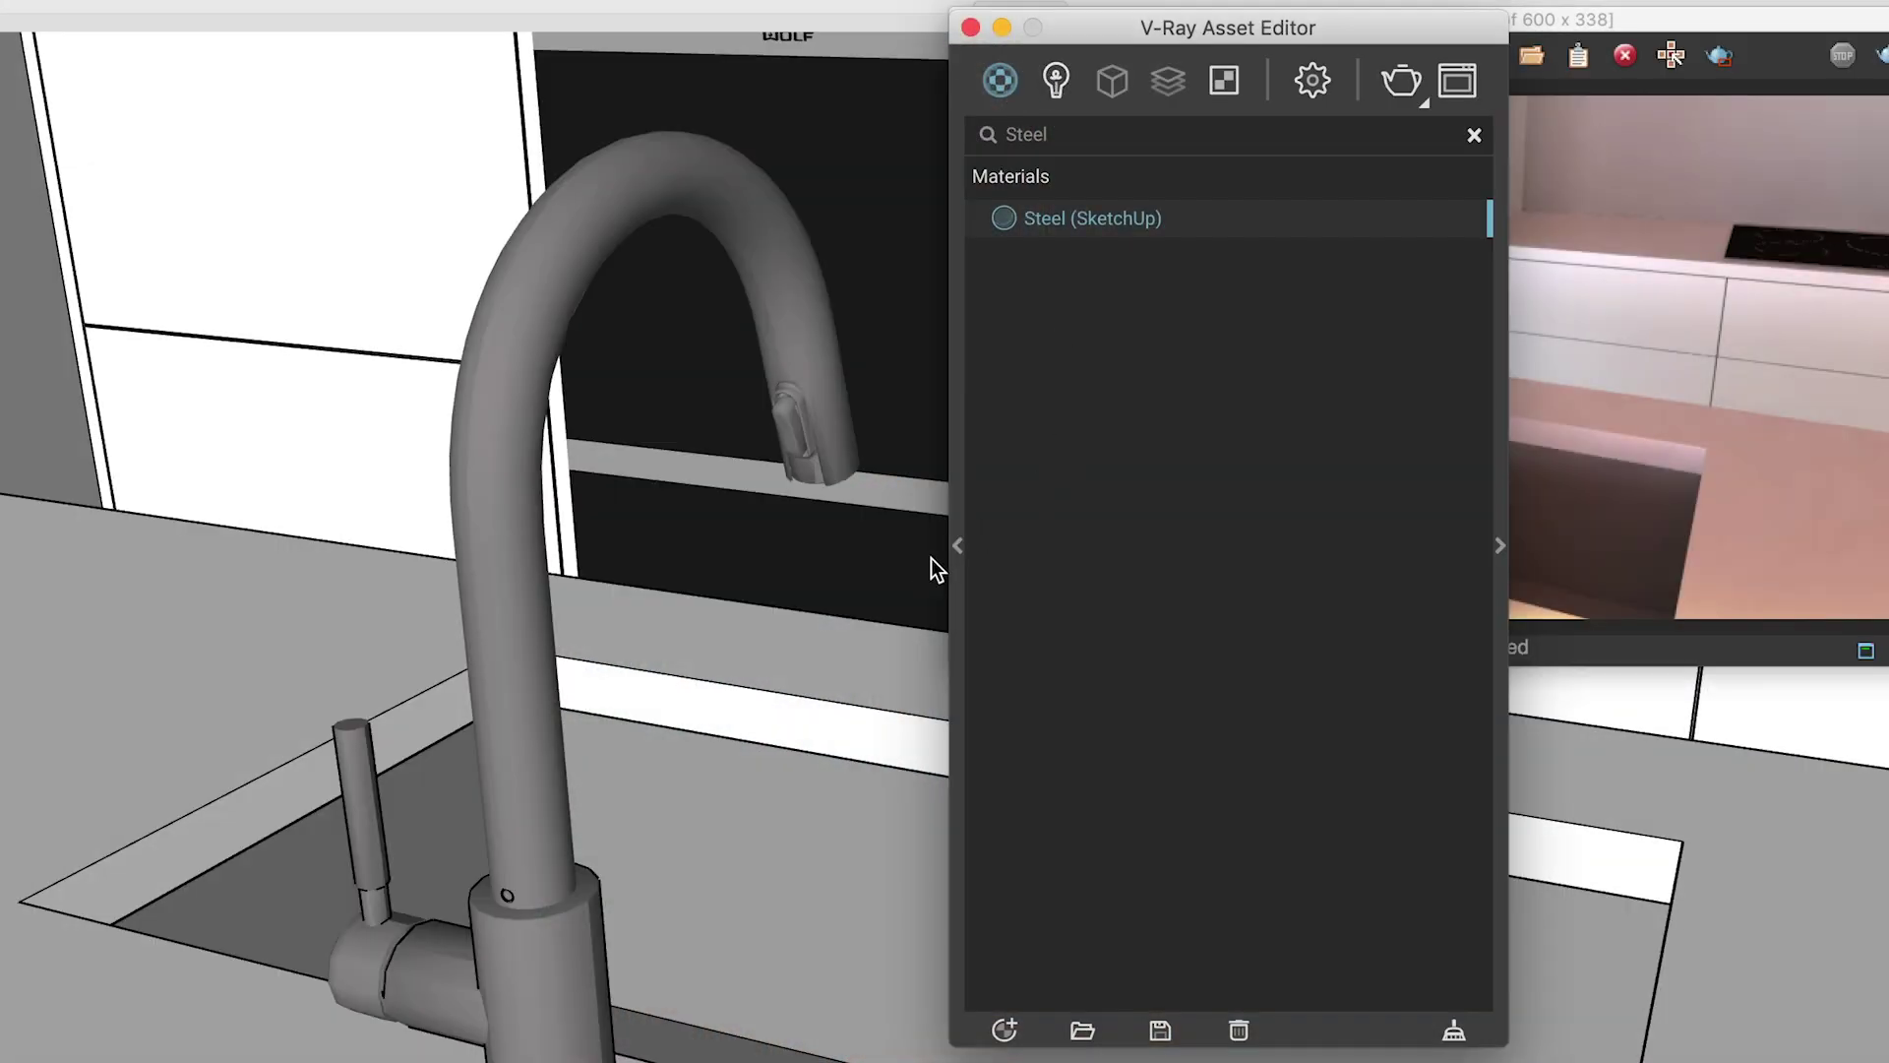
- Bring Steel Polished from the V-Ray material library into the scene's materials
left_click(959, 546)
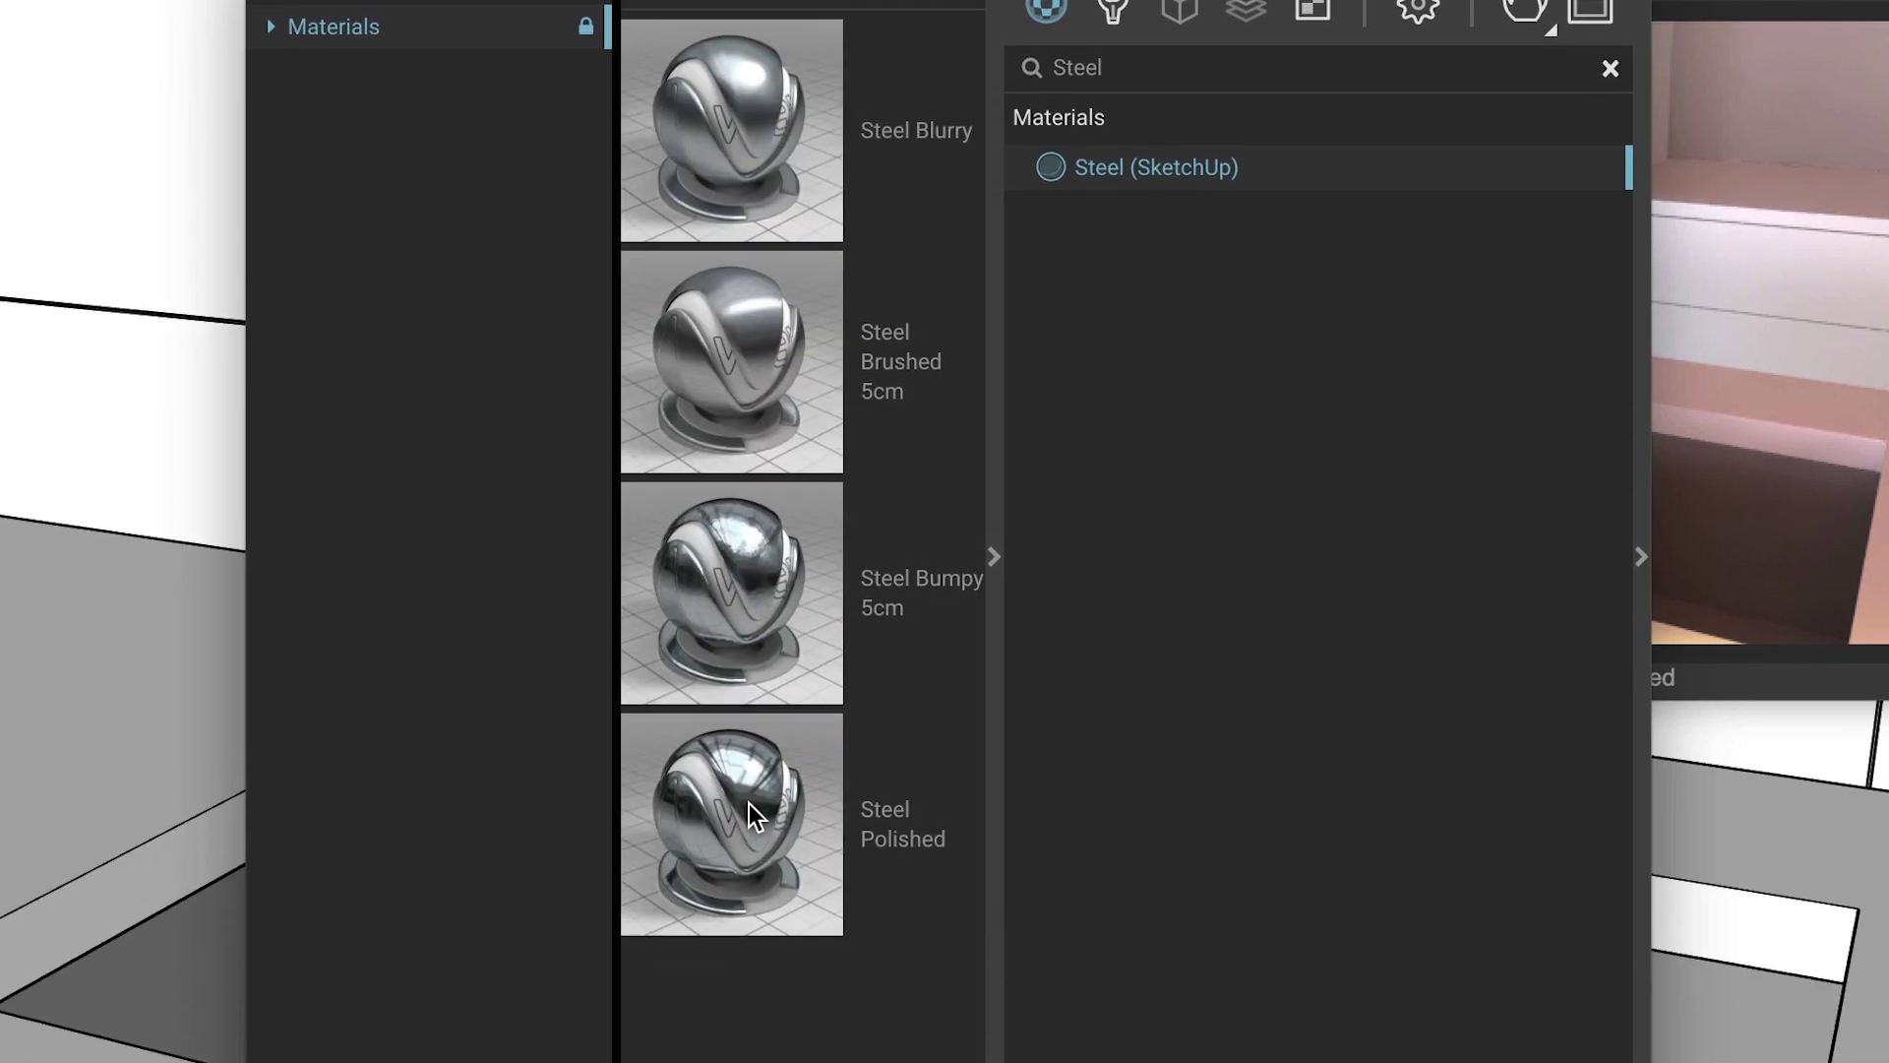
left_click_drag(748, 945, 1131, 696)
left_click_drag(1132, 553, 1134, 555)
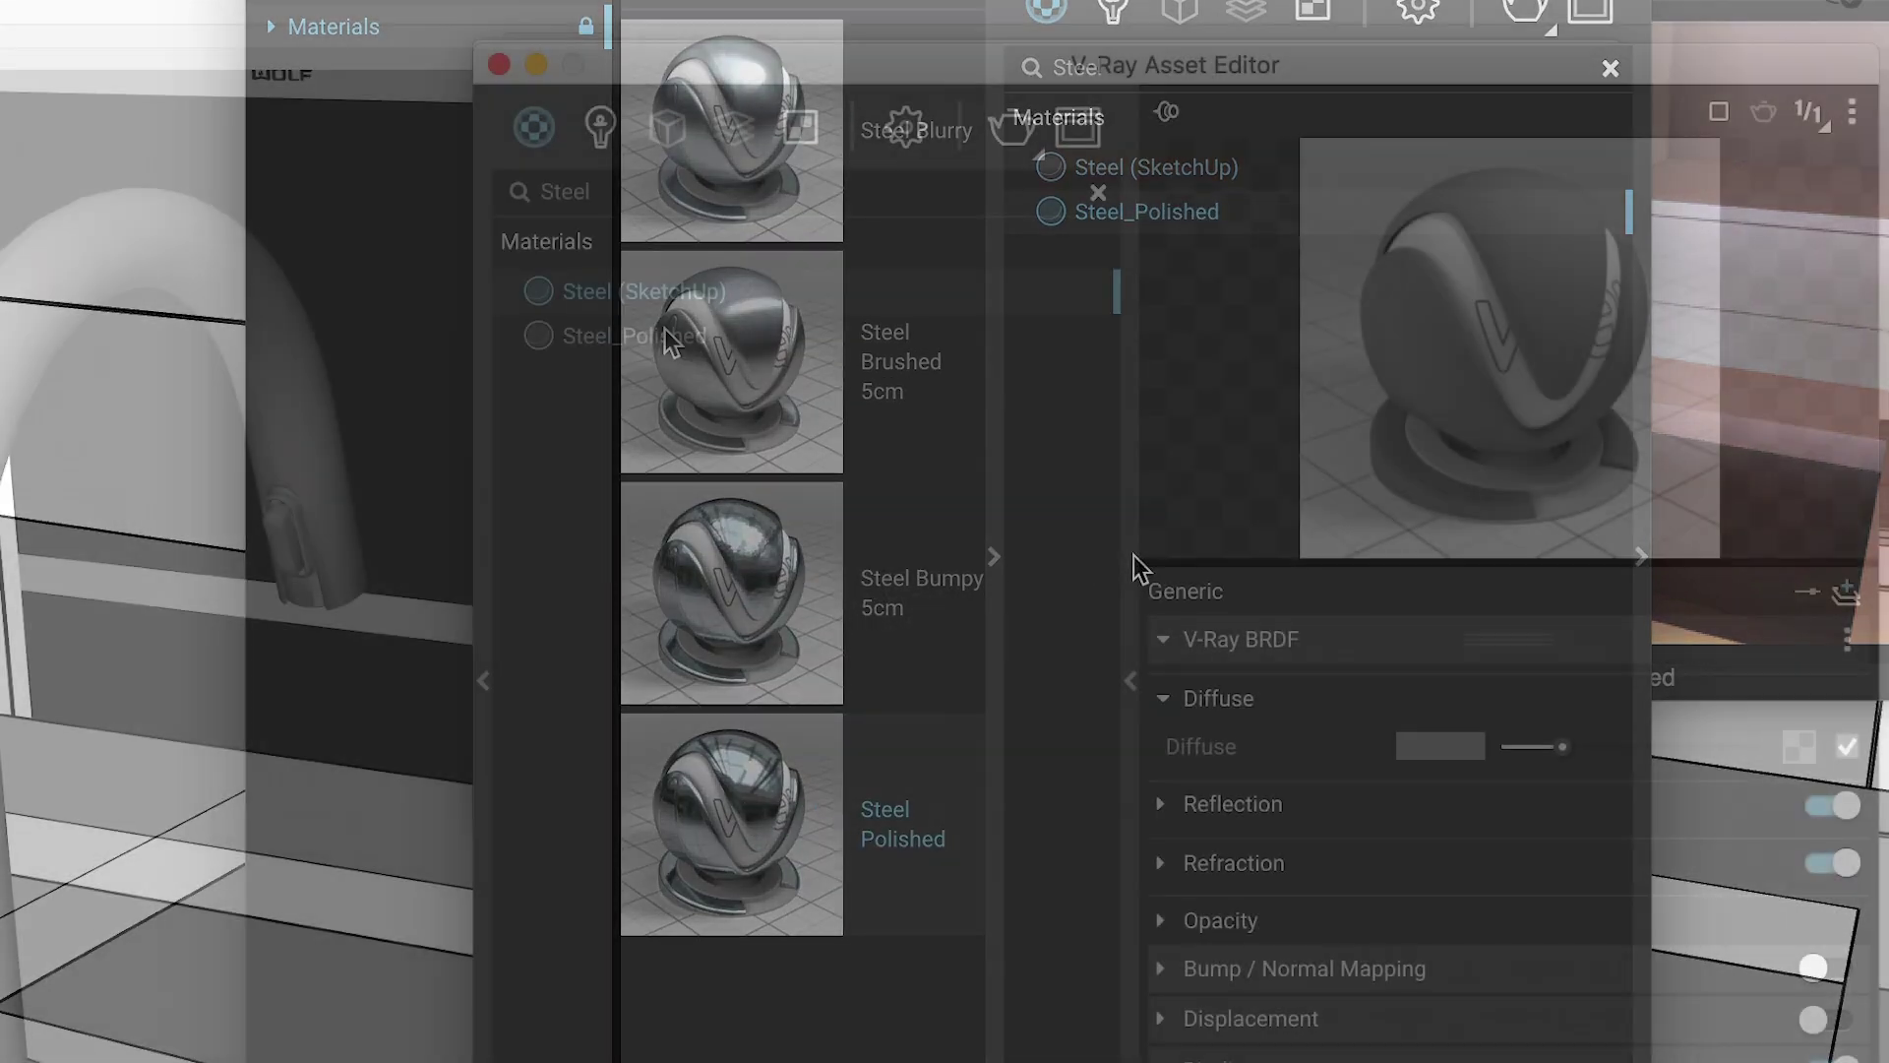
- Apply Steel_Polished to the faucet and render the kitchen
right_click(1165, 183)
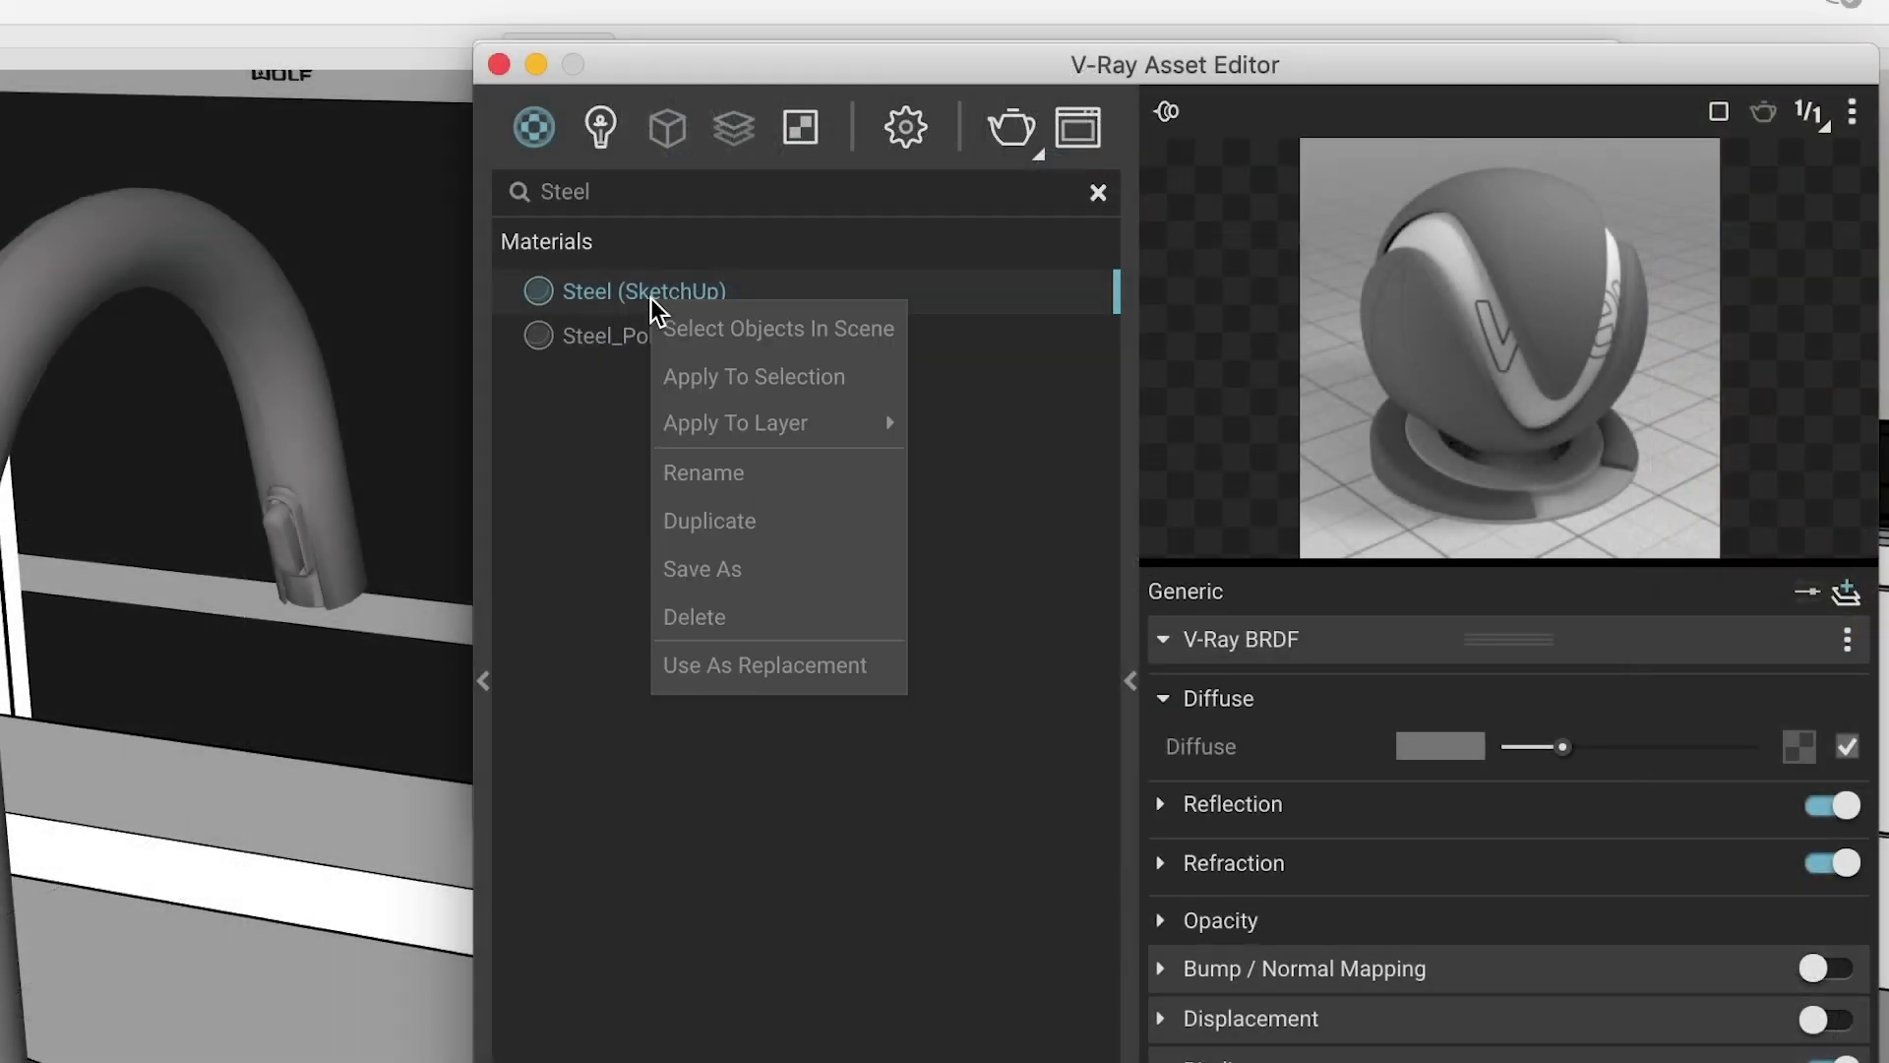
right_click(651, 347)
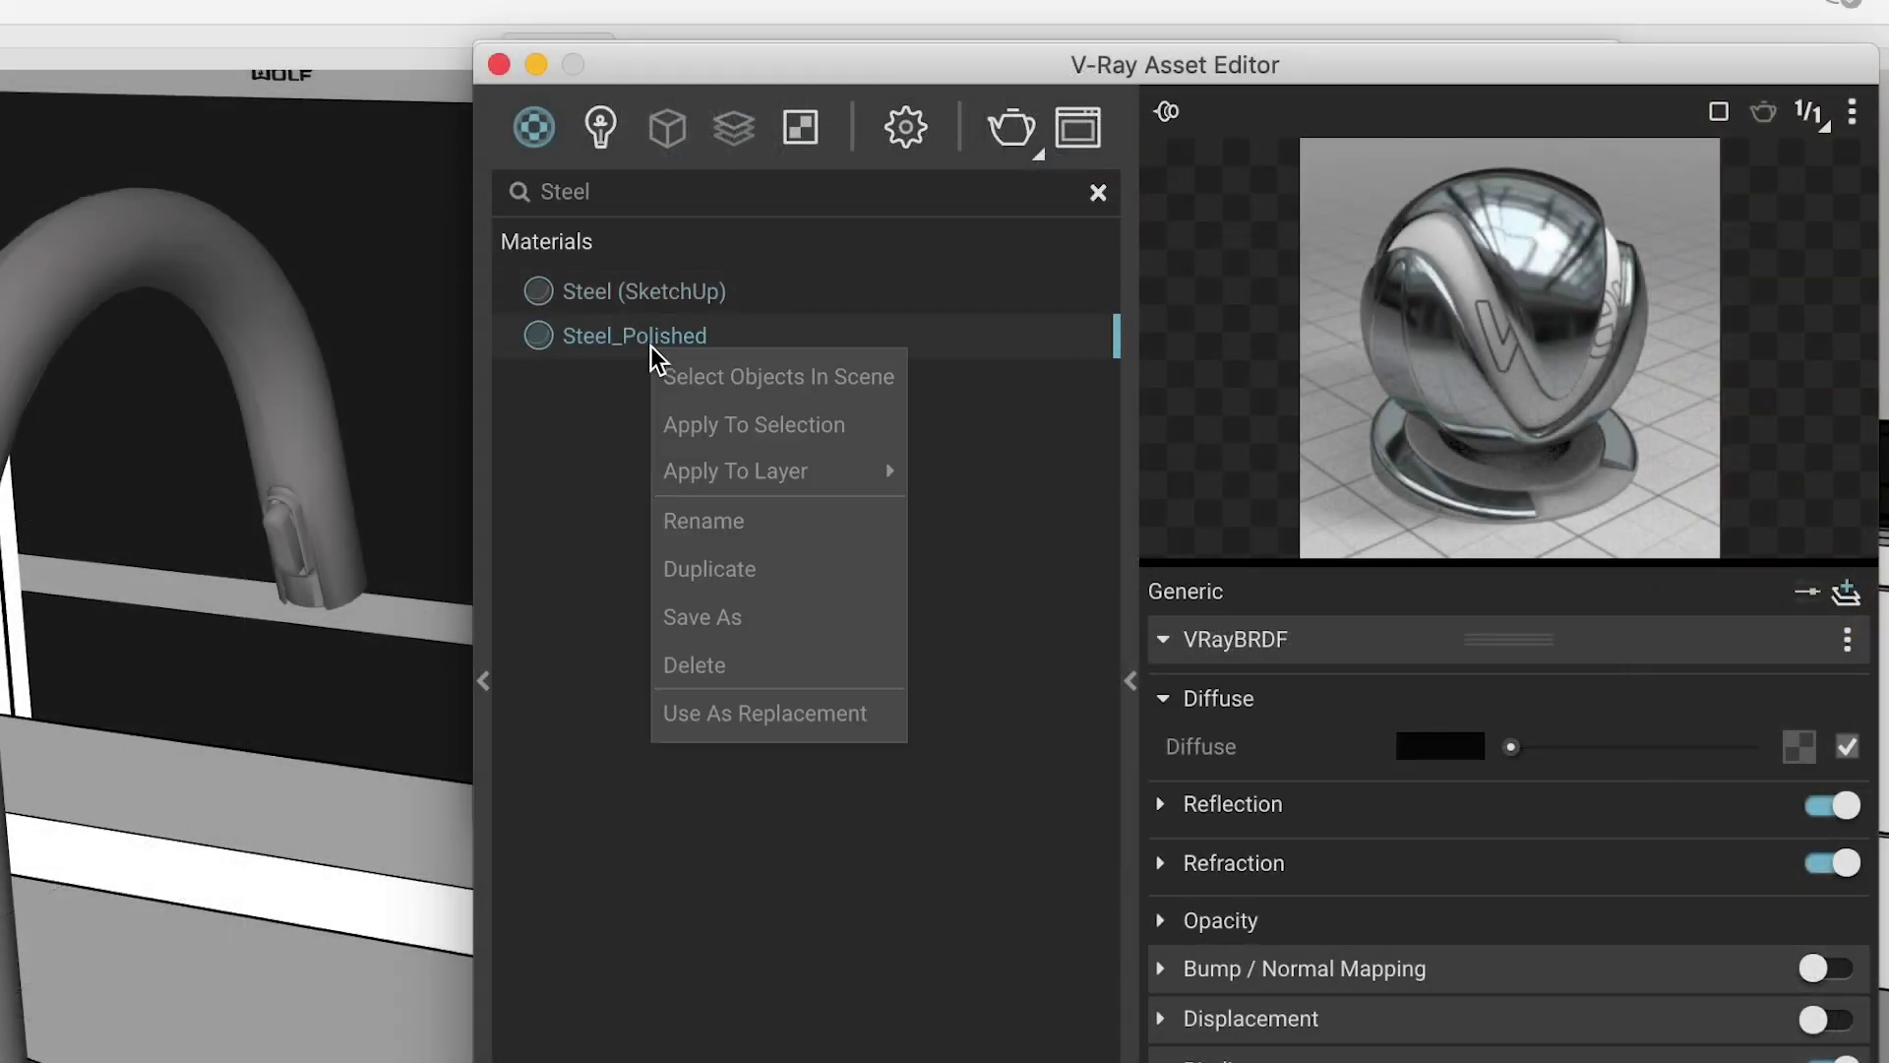
left_click(866, 431)
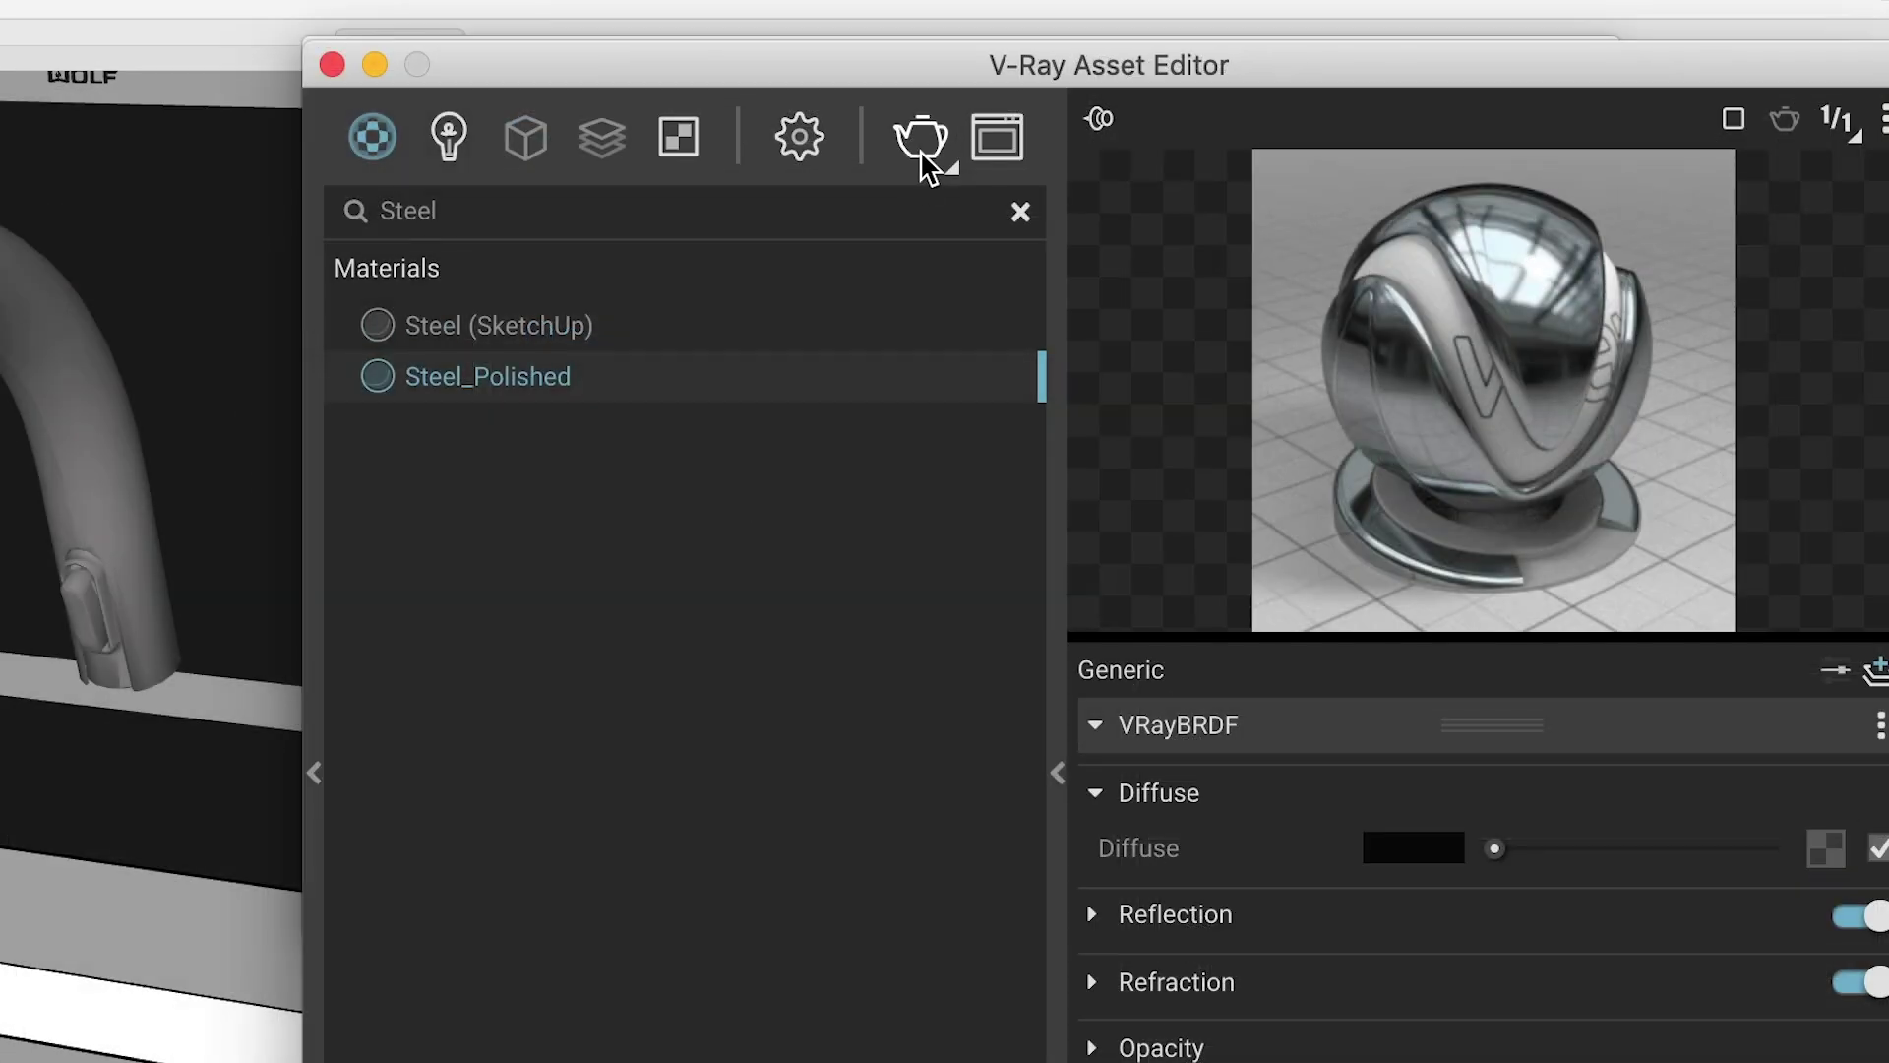
left_click(1012, 130)
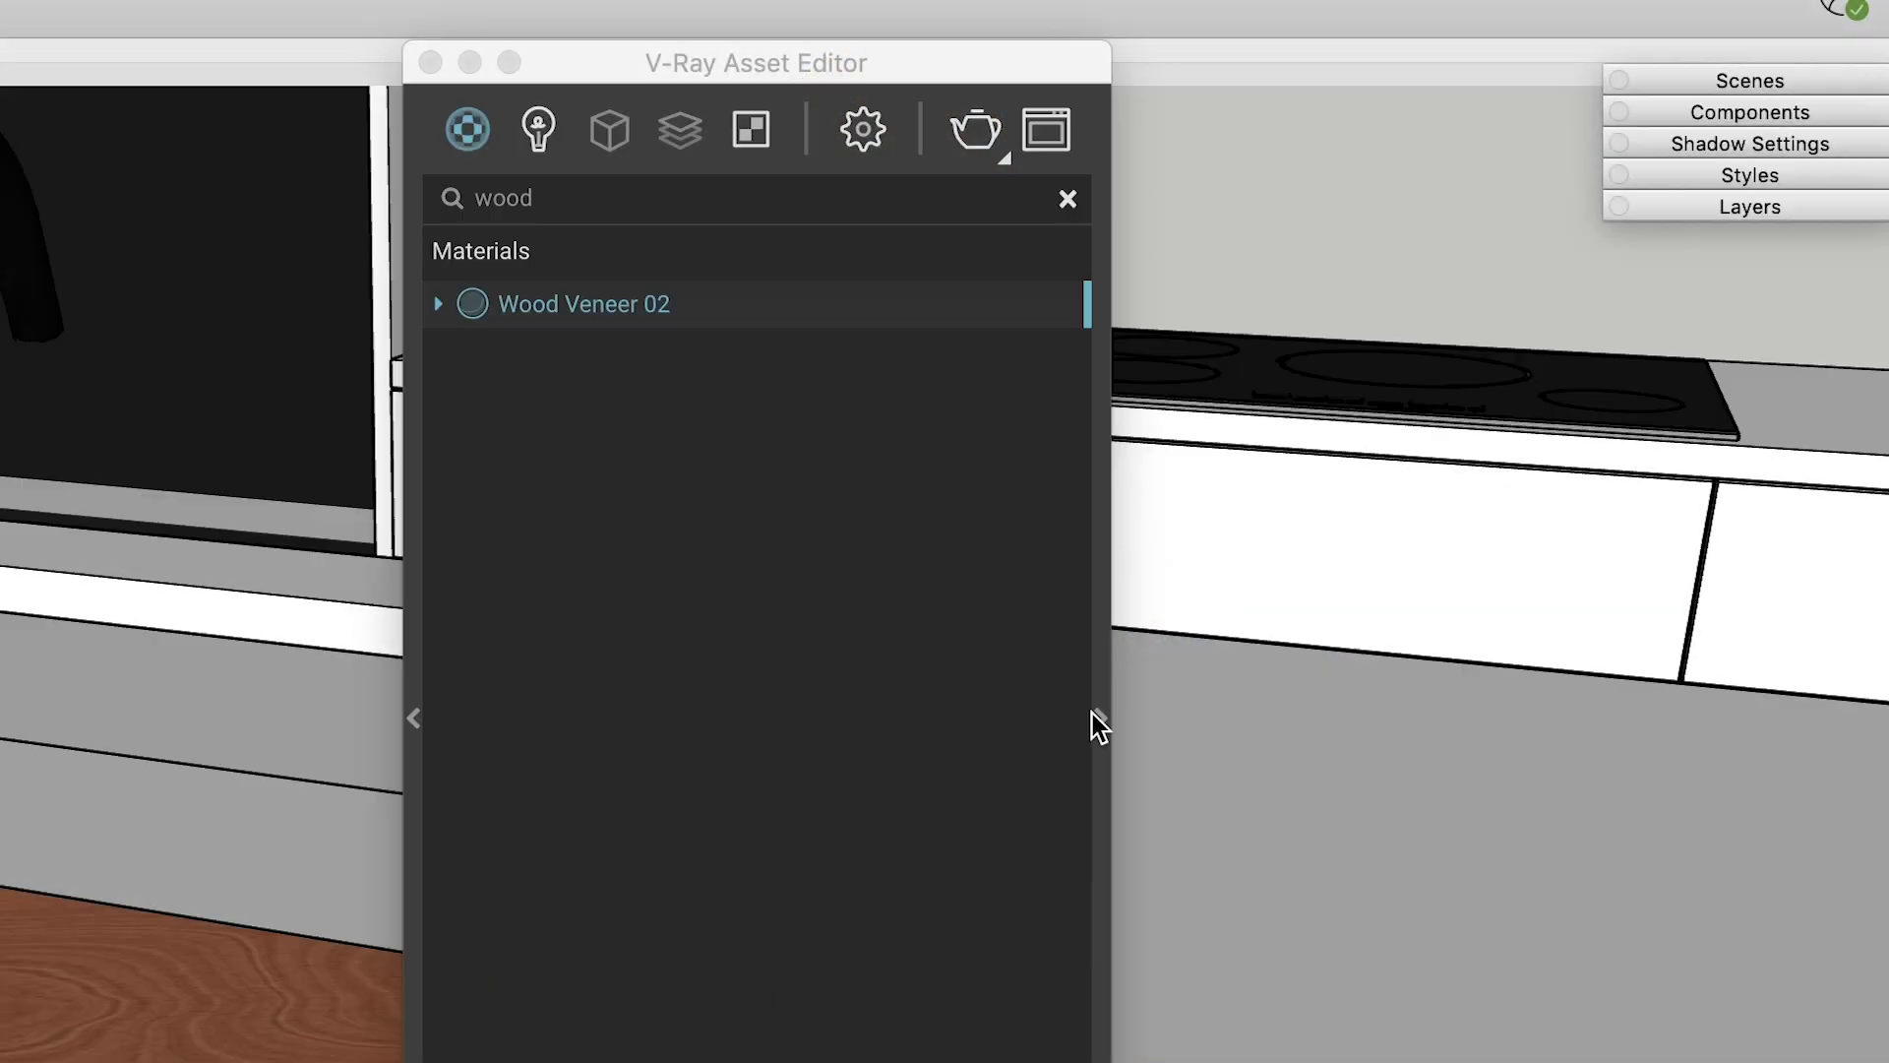
left_click(1100, 718)
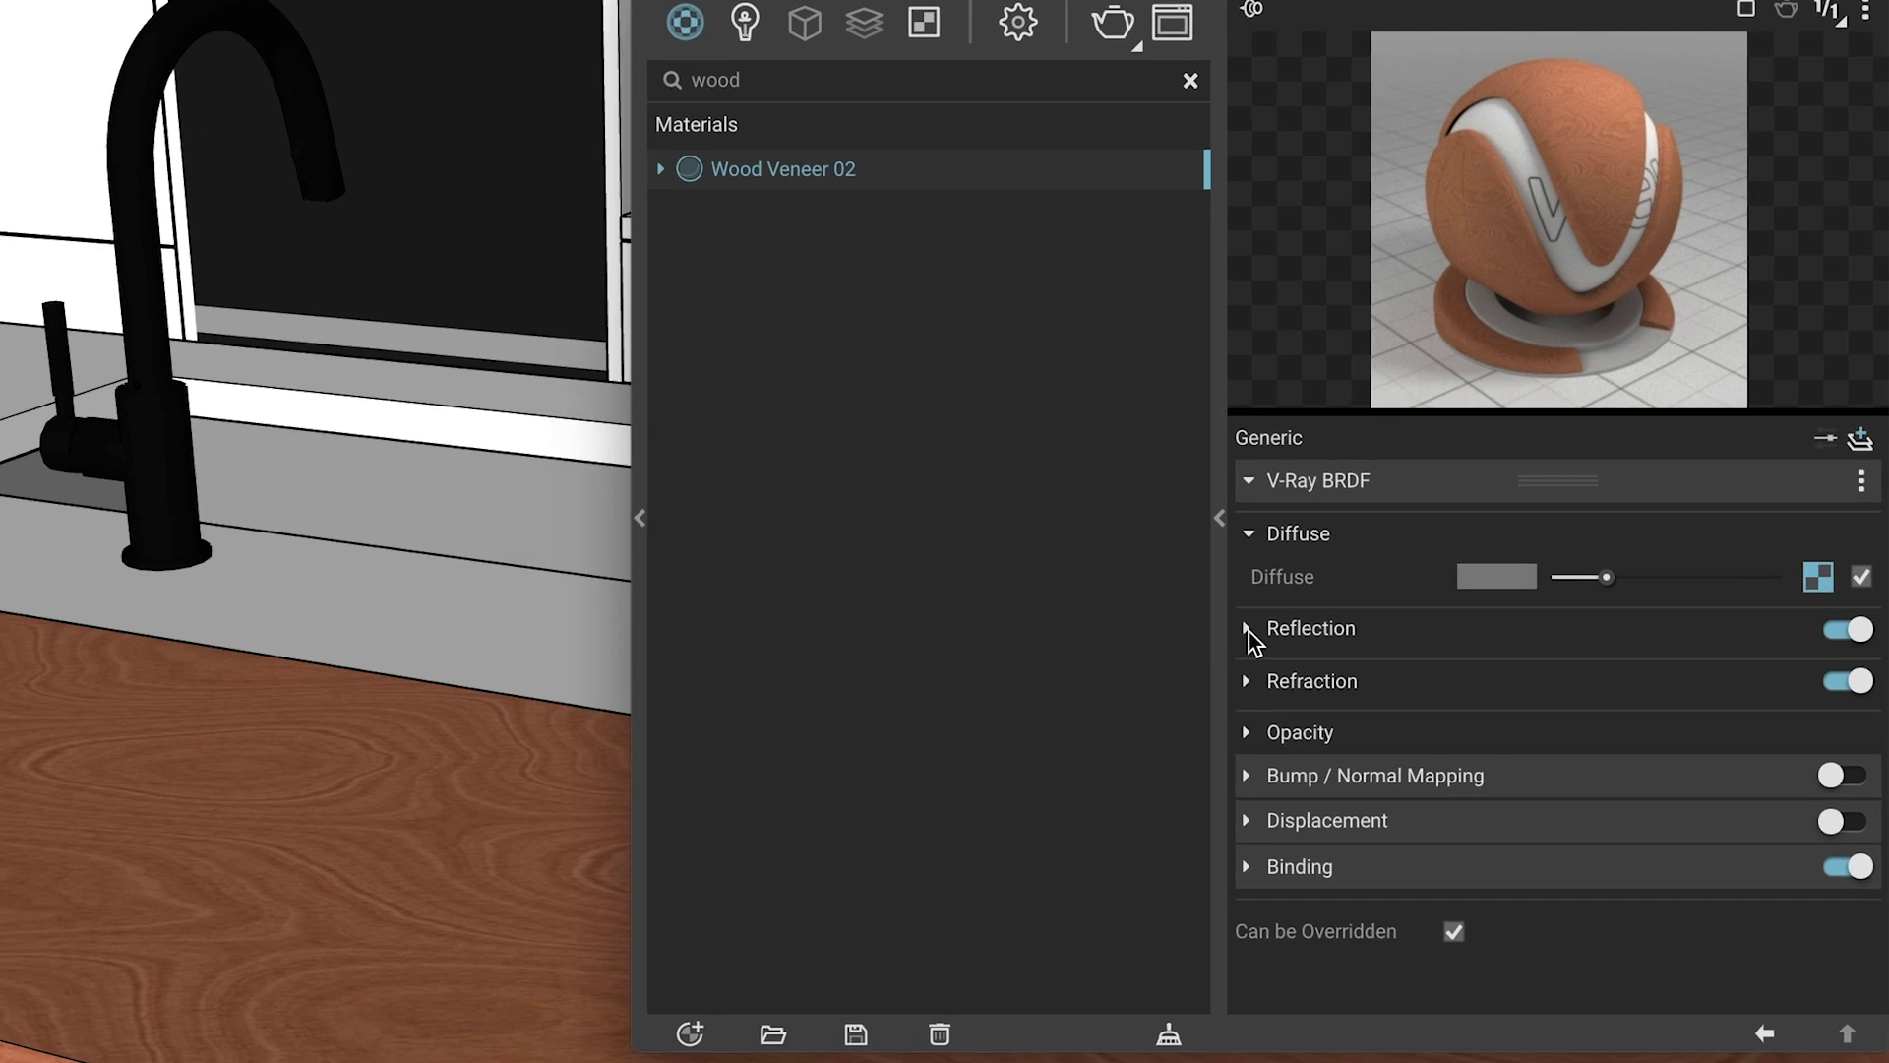
- Give Wood Veneer 02 a fully white reflection with glossiness 0.75
left_click(1297, 612)
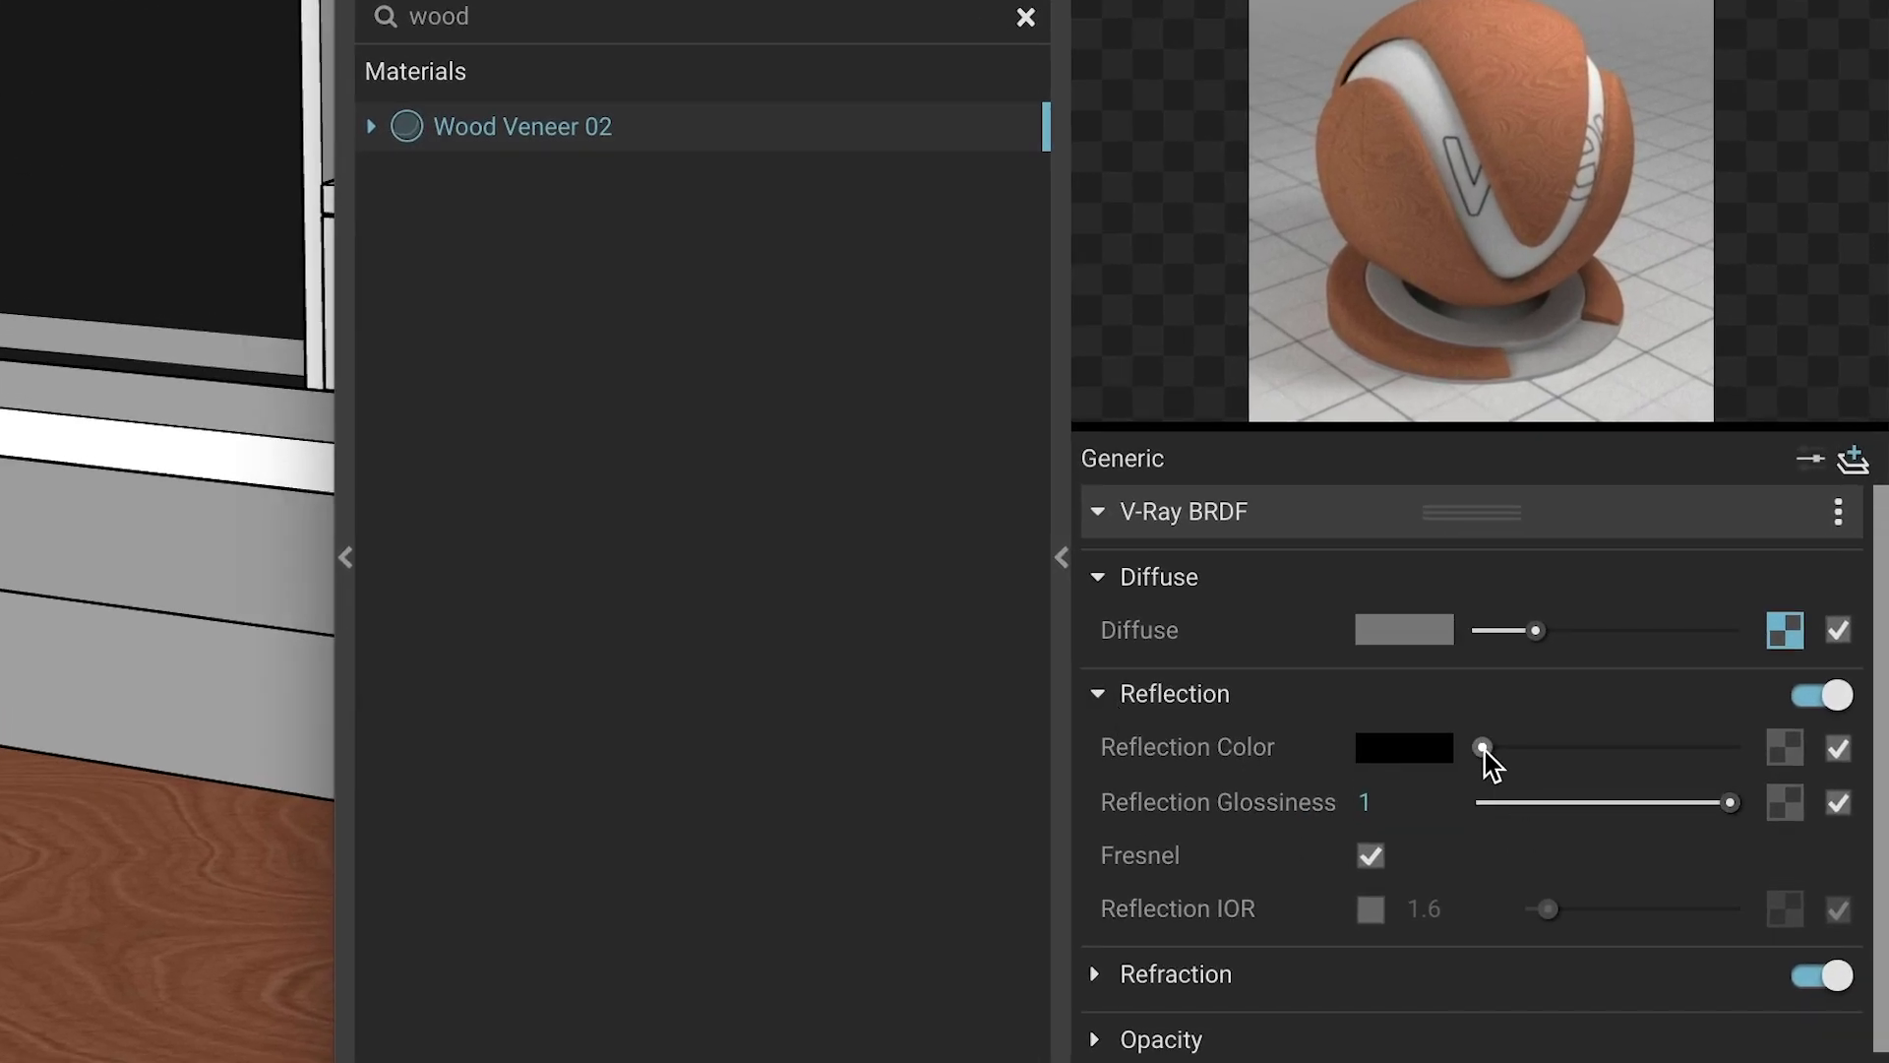
left_click_drag(1483, 747, 1746, 758)
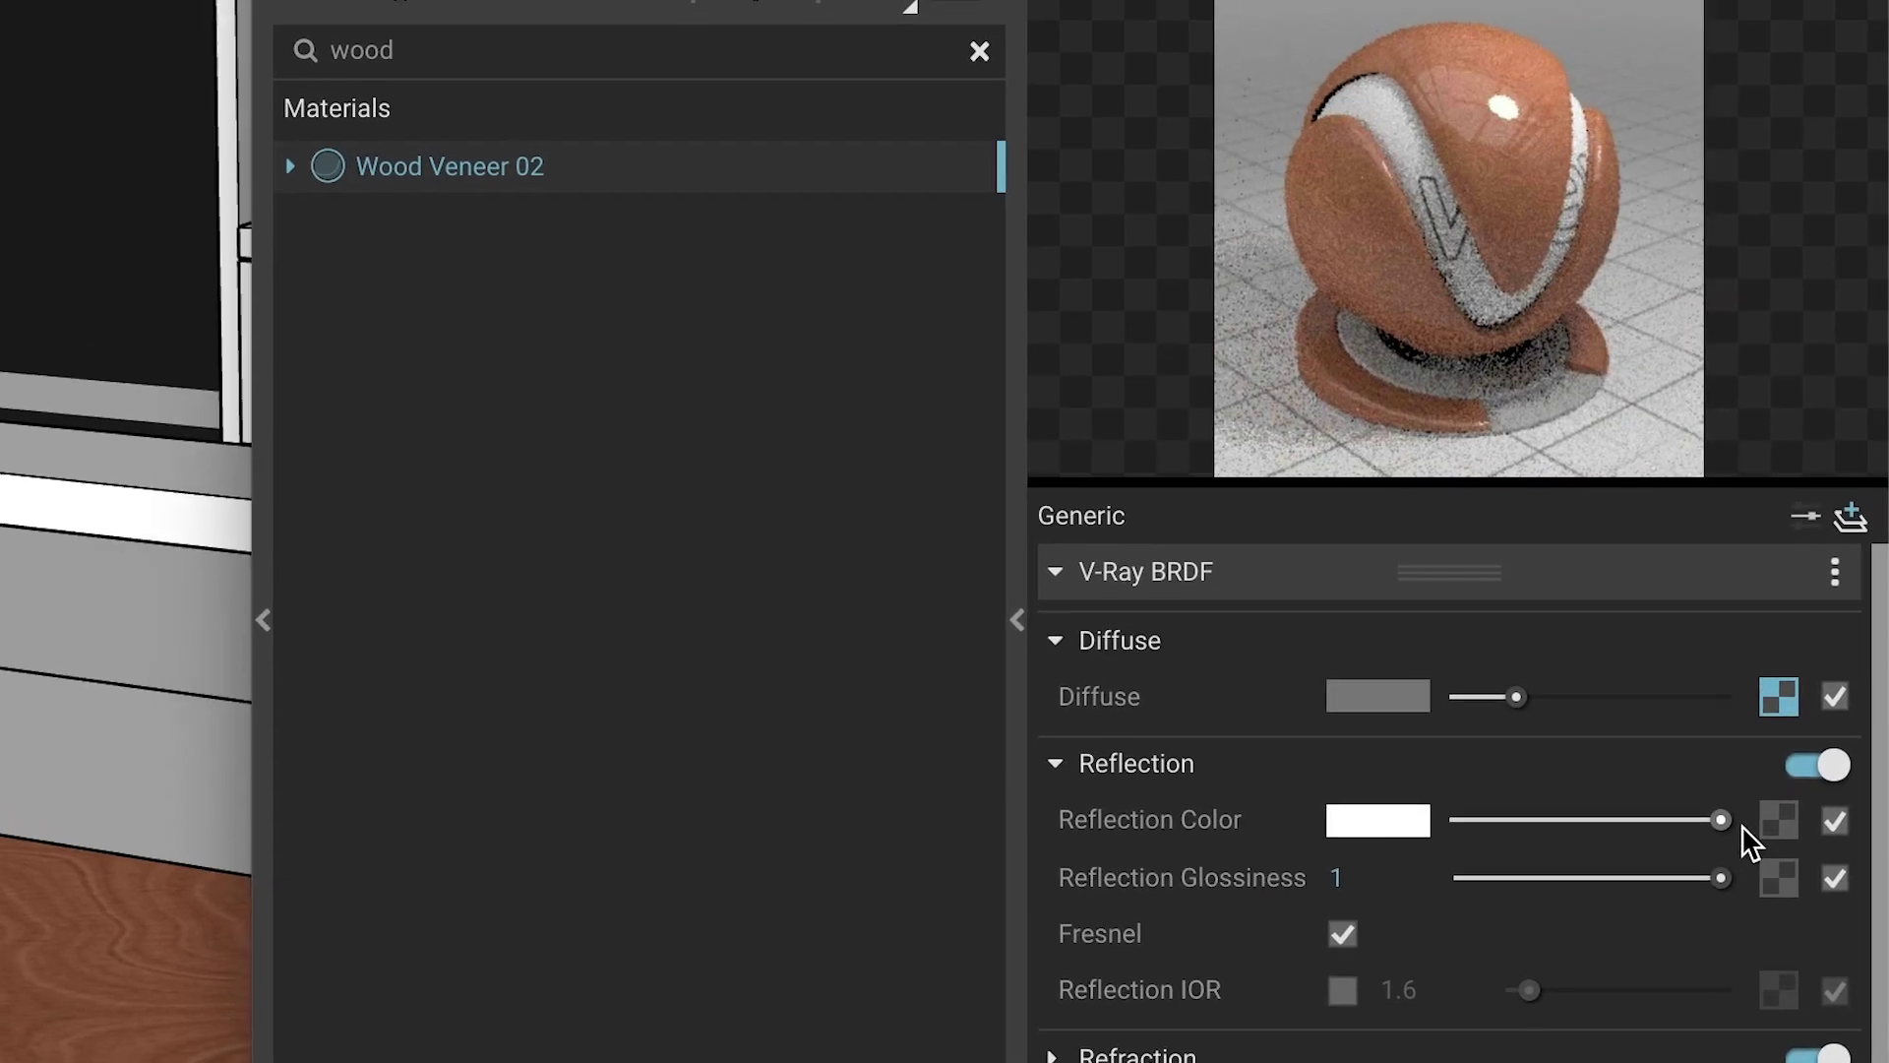
left_click_drag(1720, 878, 1681, 879)
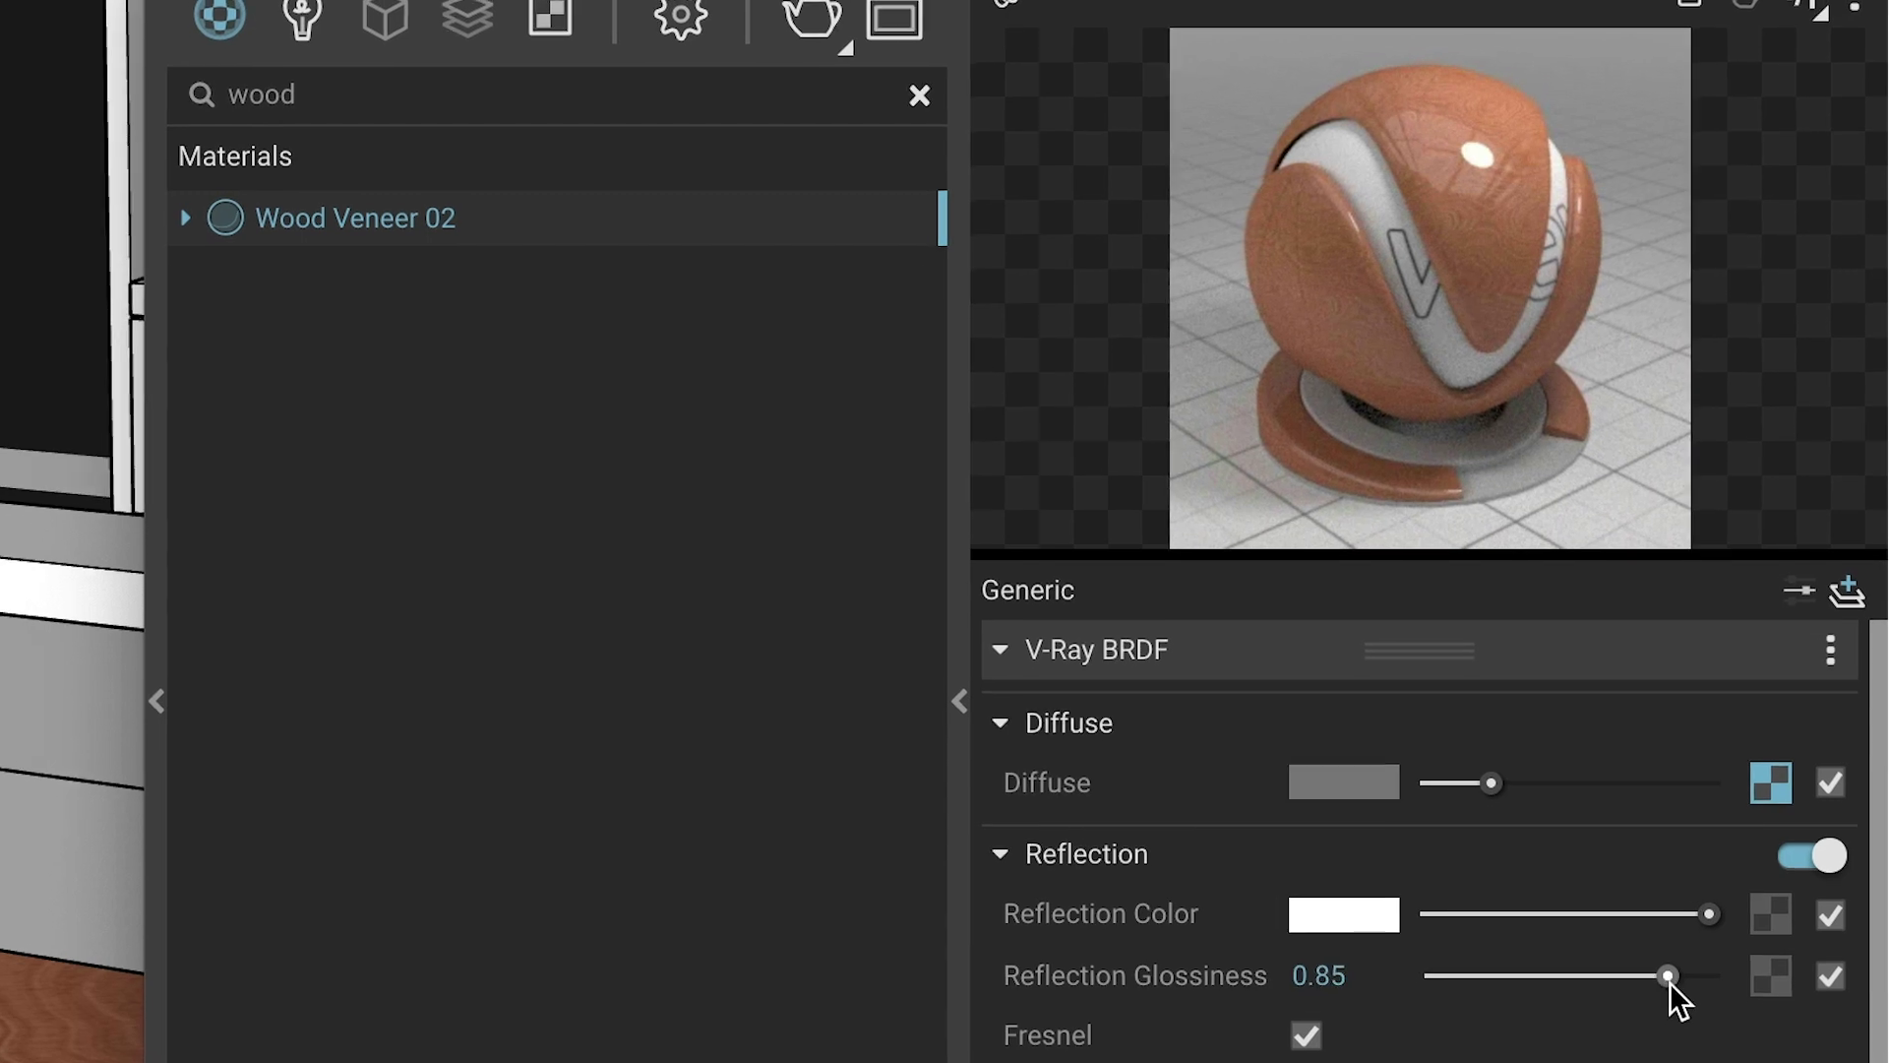
left_click_drag(1669, 982, 1644, 985)
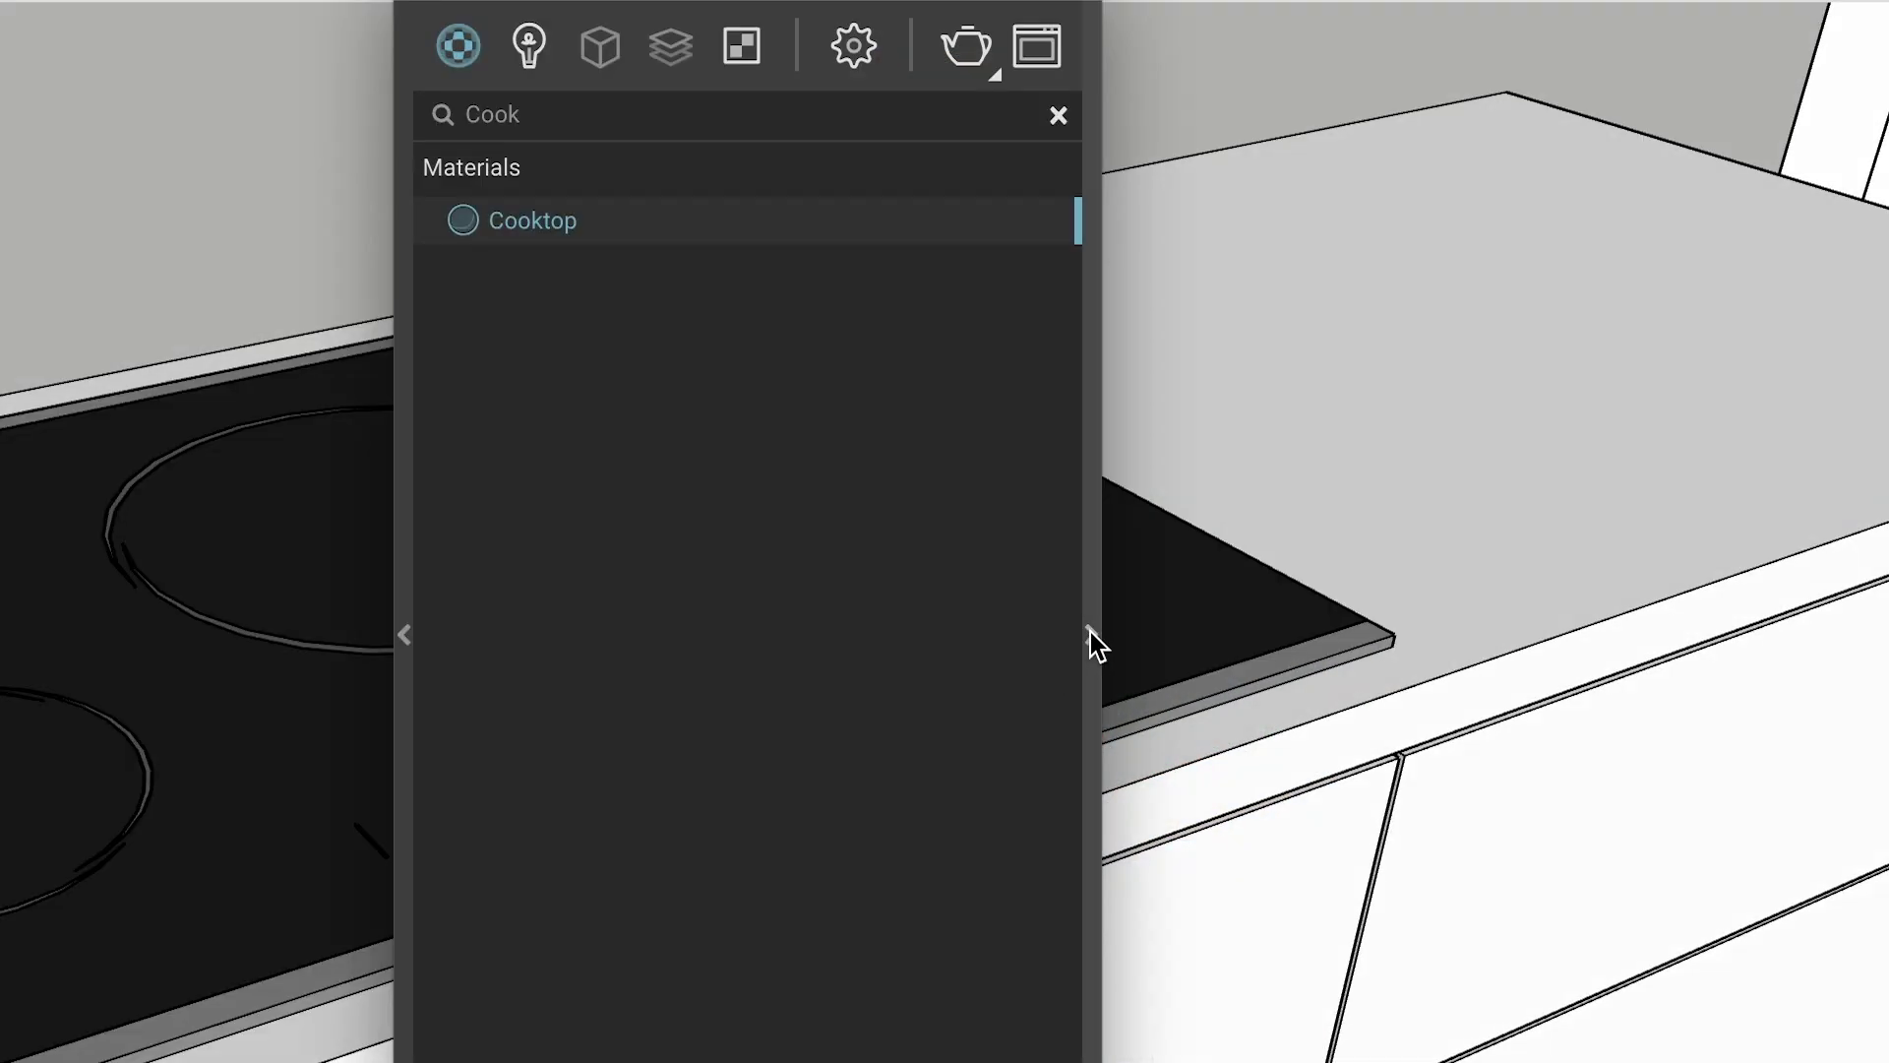
left_click(1090, 635)
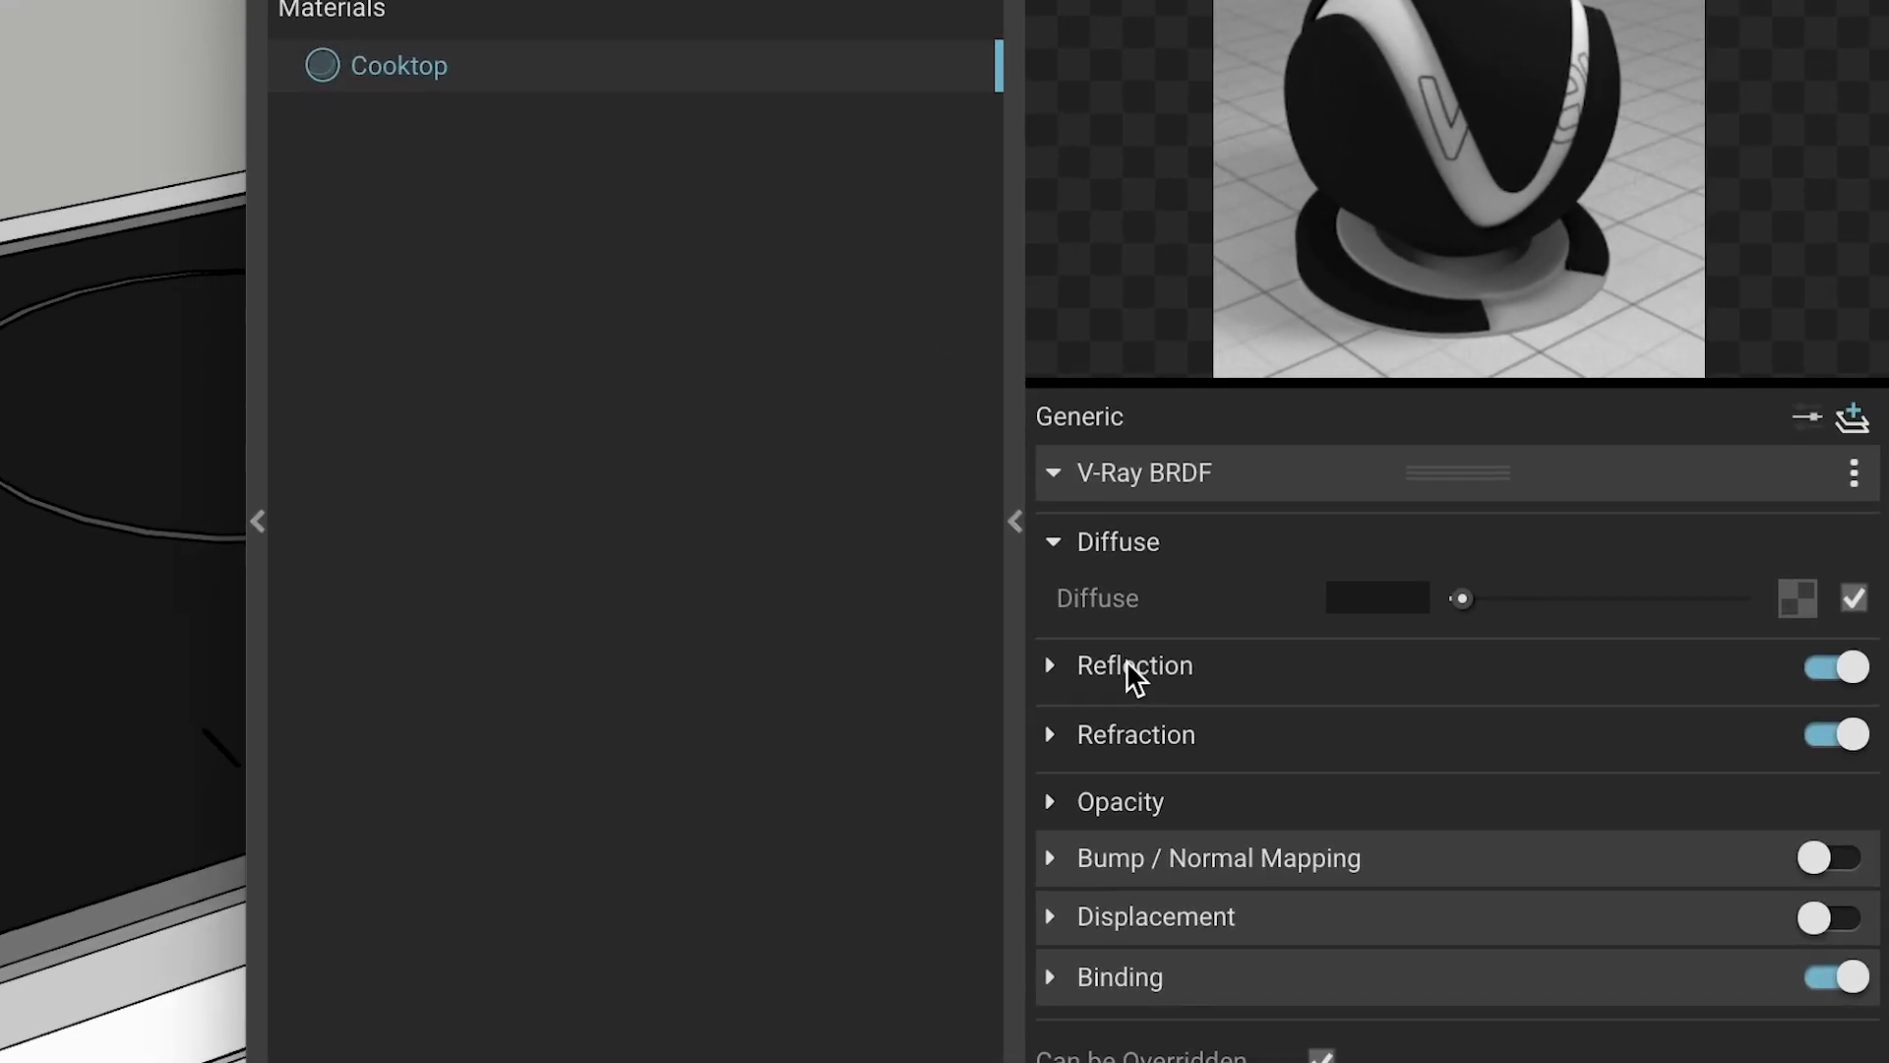
- Set the Cooktop reflection to white and its glossiness to about 0.8 for a satin sheen
left_click(1130, 667)
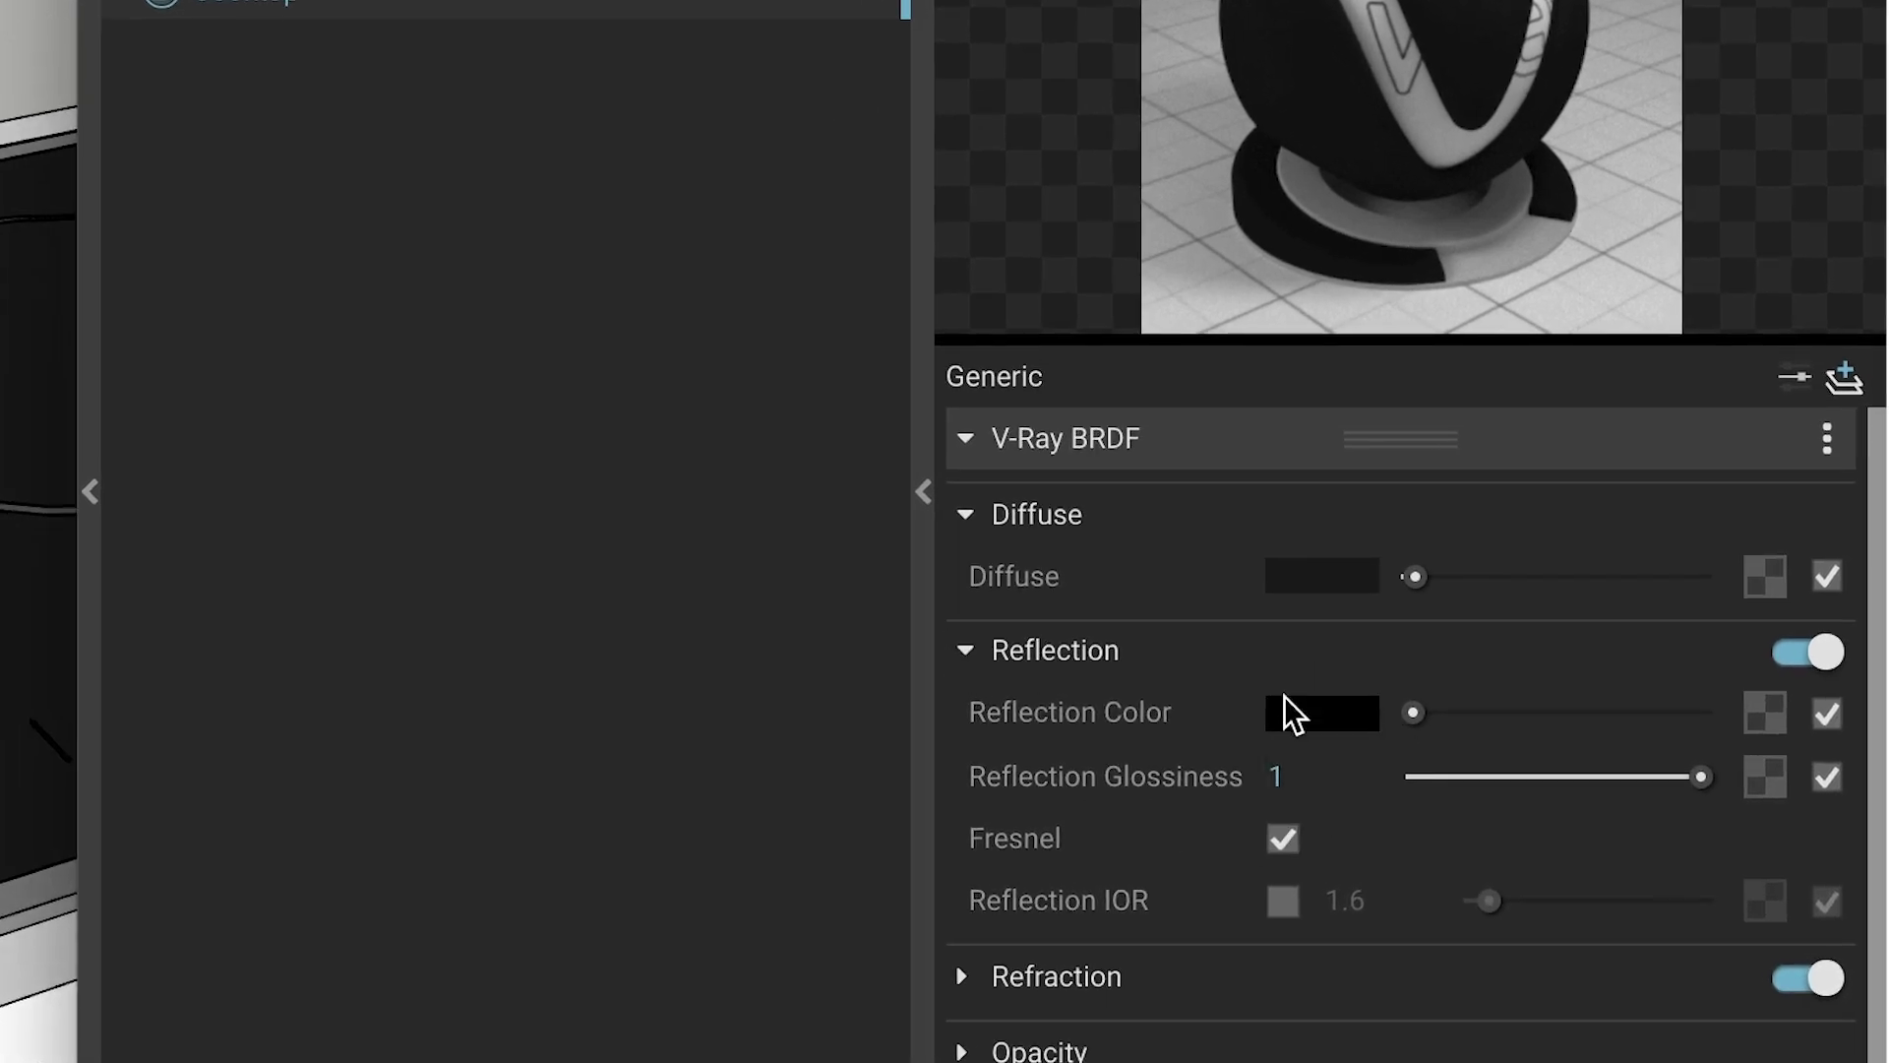
left_click_drag(1413, 711, 1445, 708)
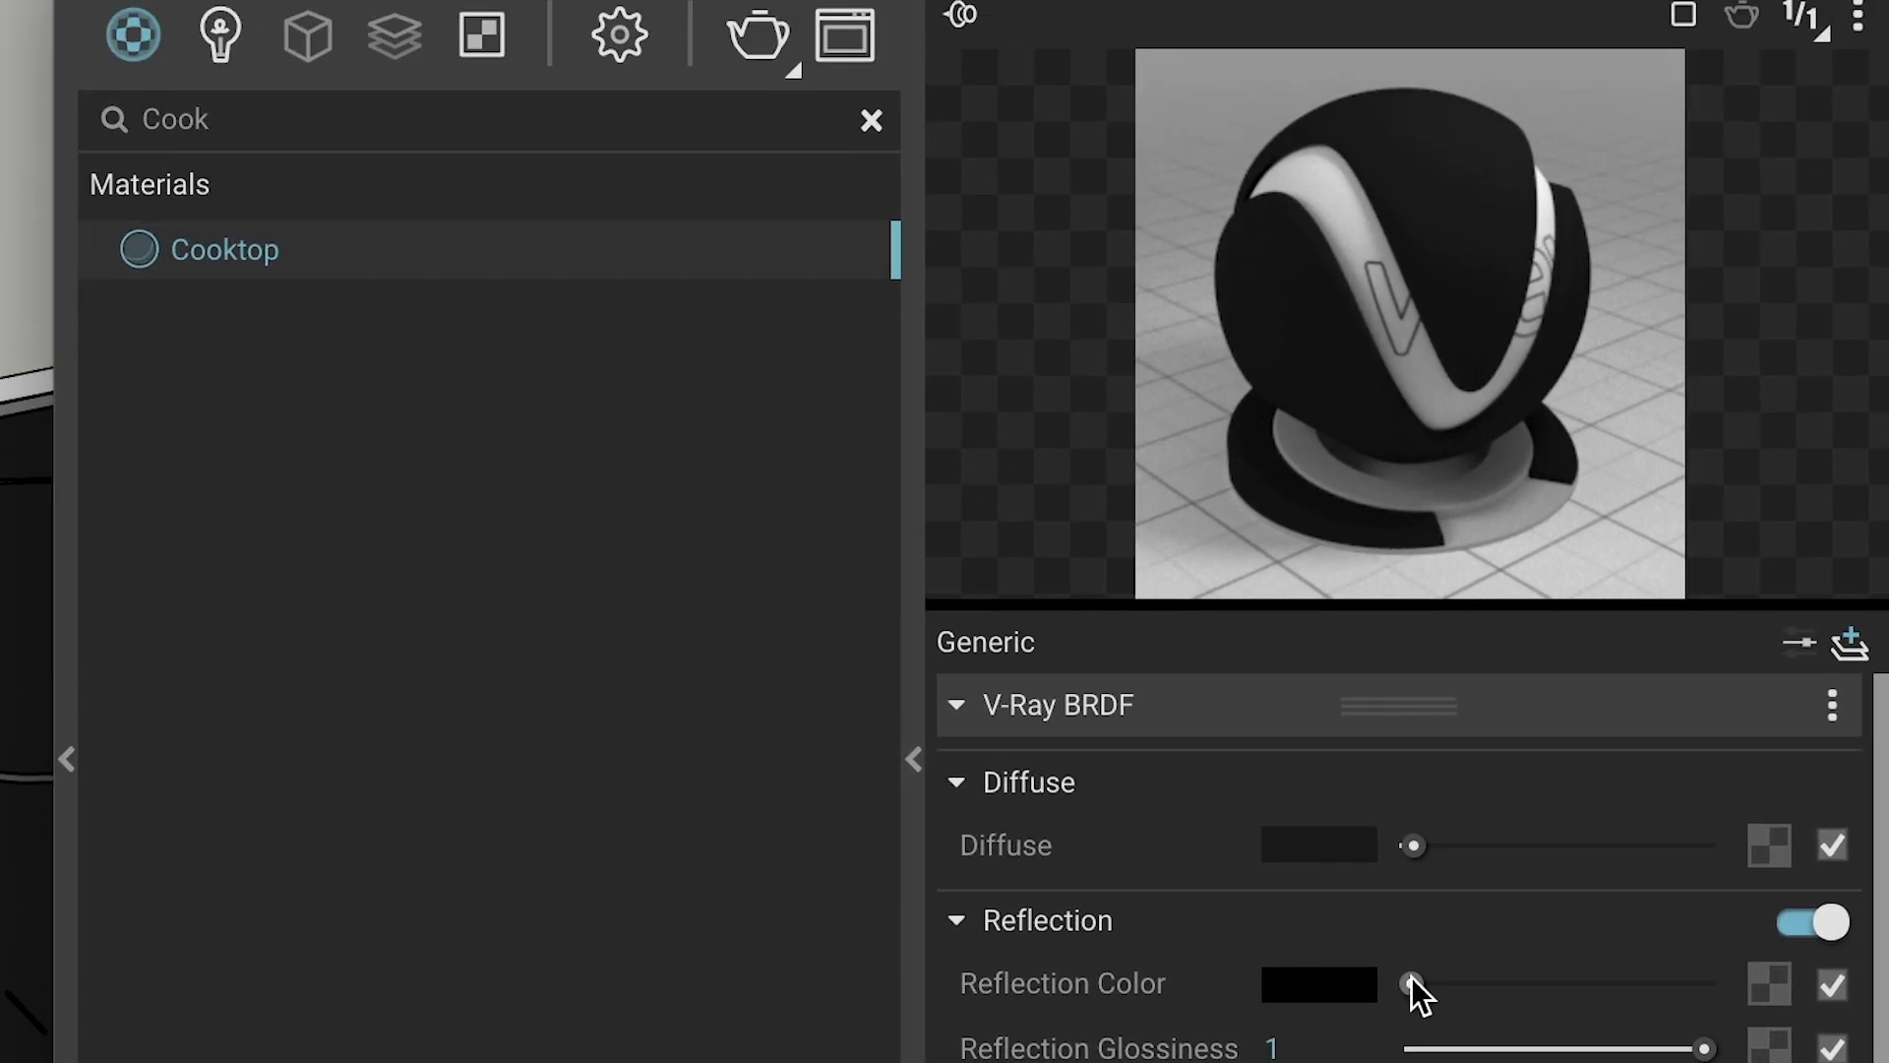
left_click_drag(1436, 980, 1705, 979)
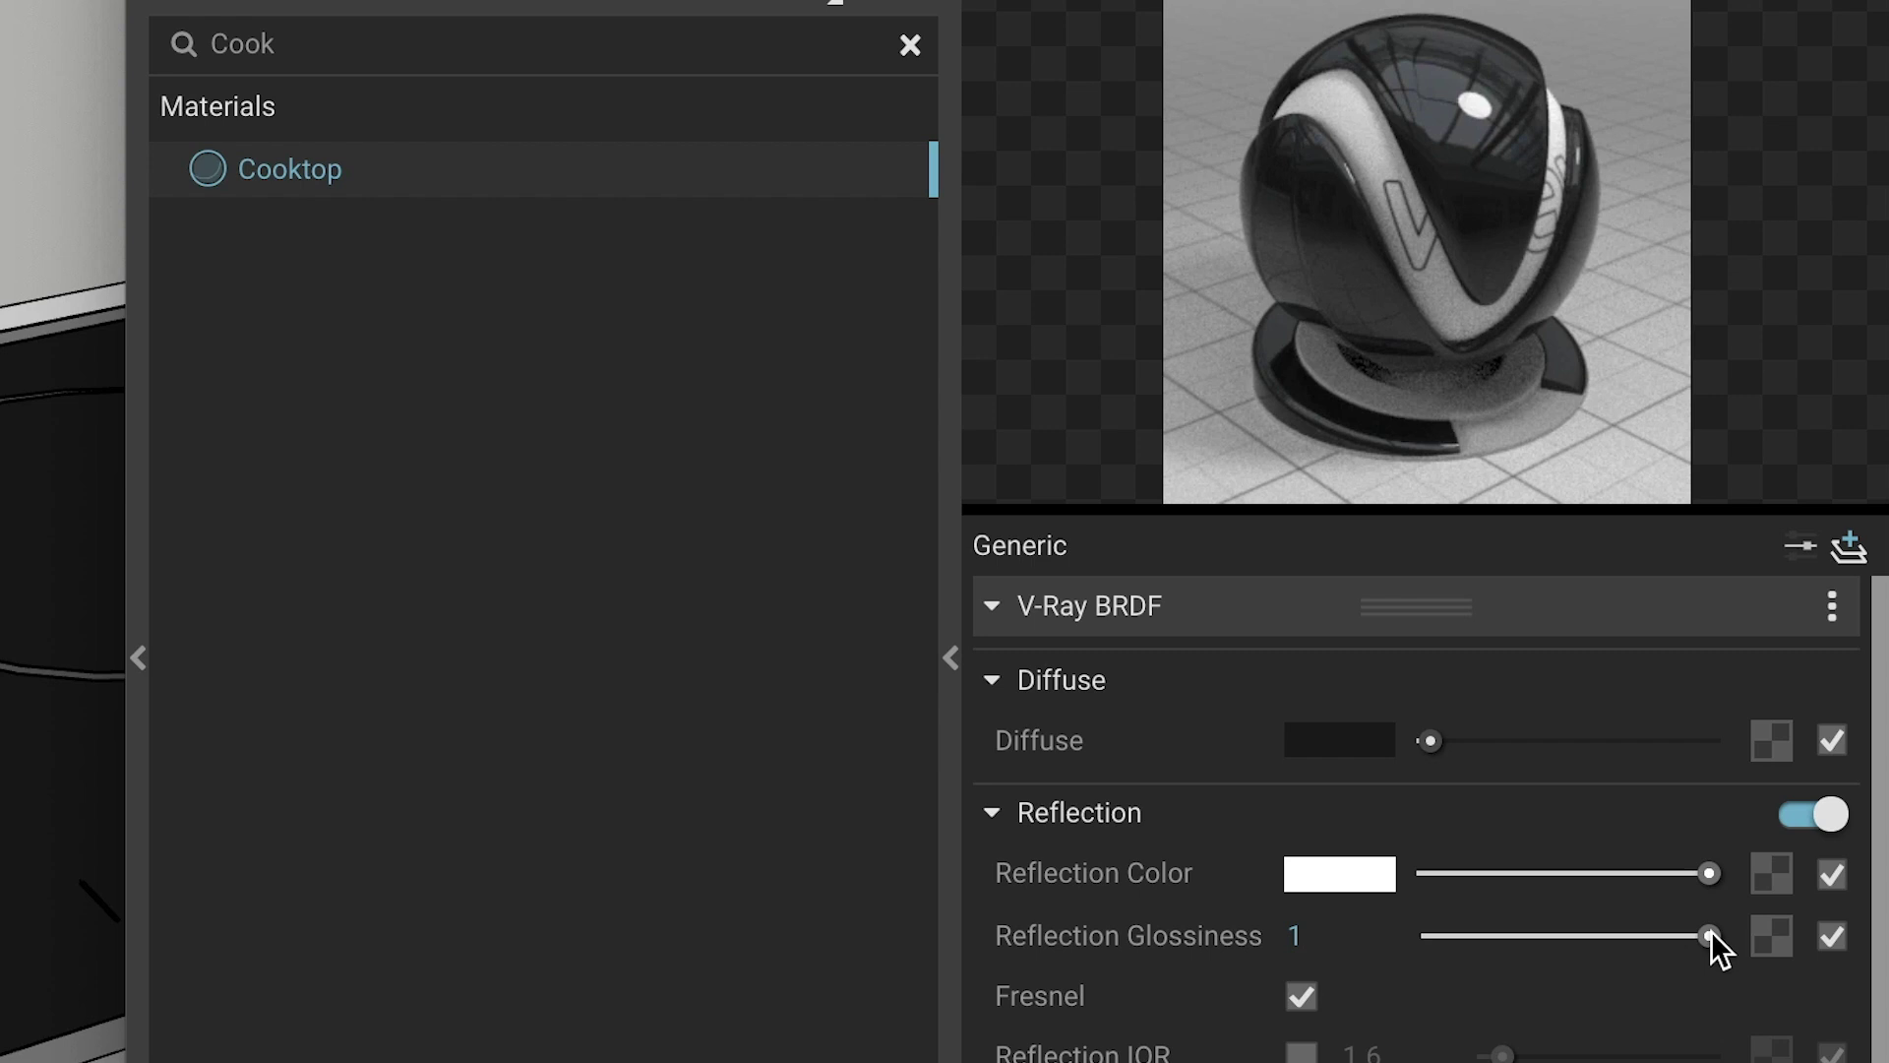
left_click_drag(1681, 1048, 1402, 1048)
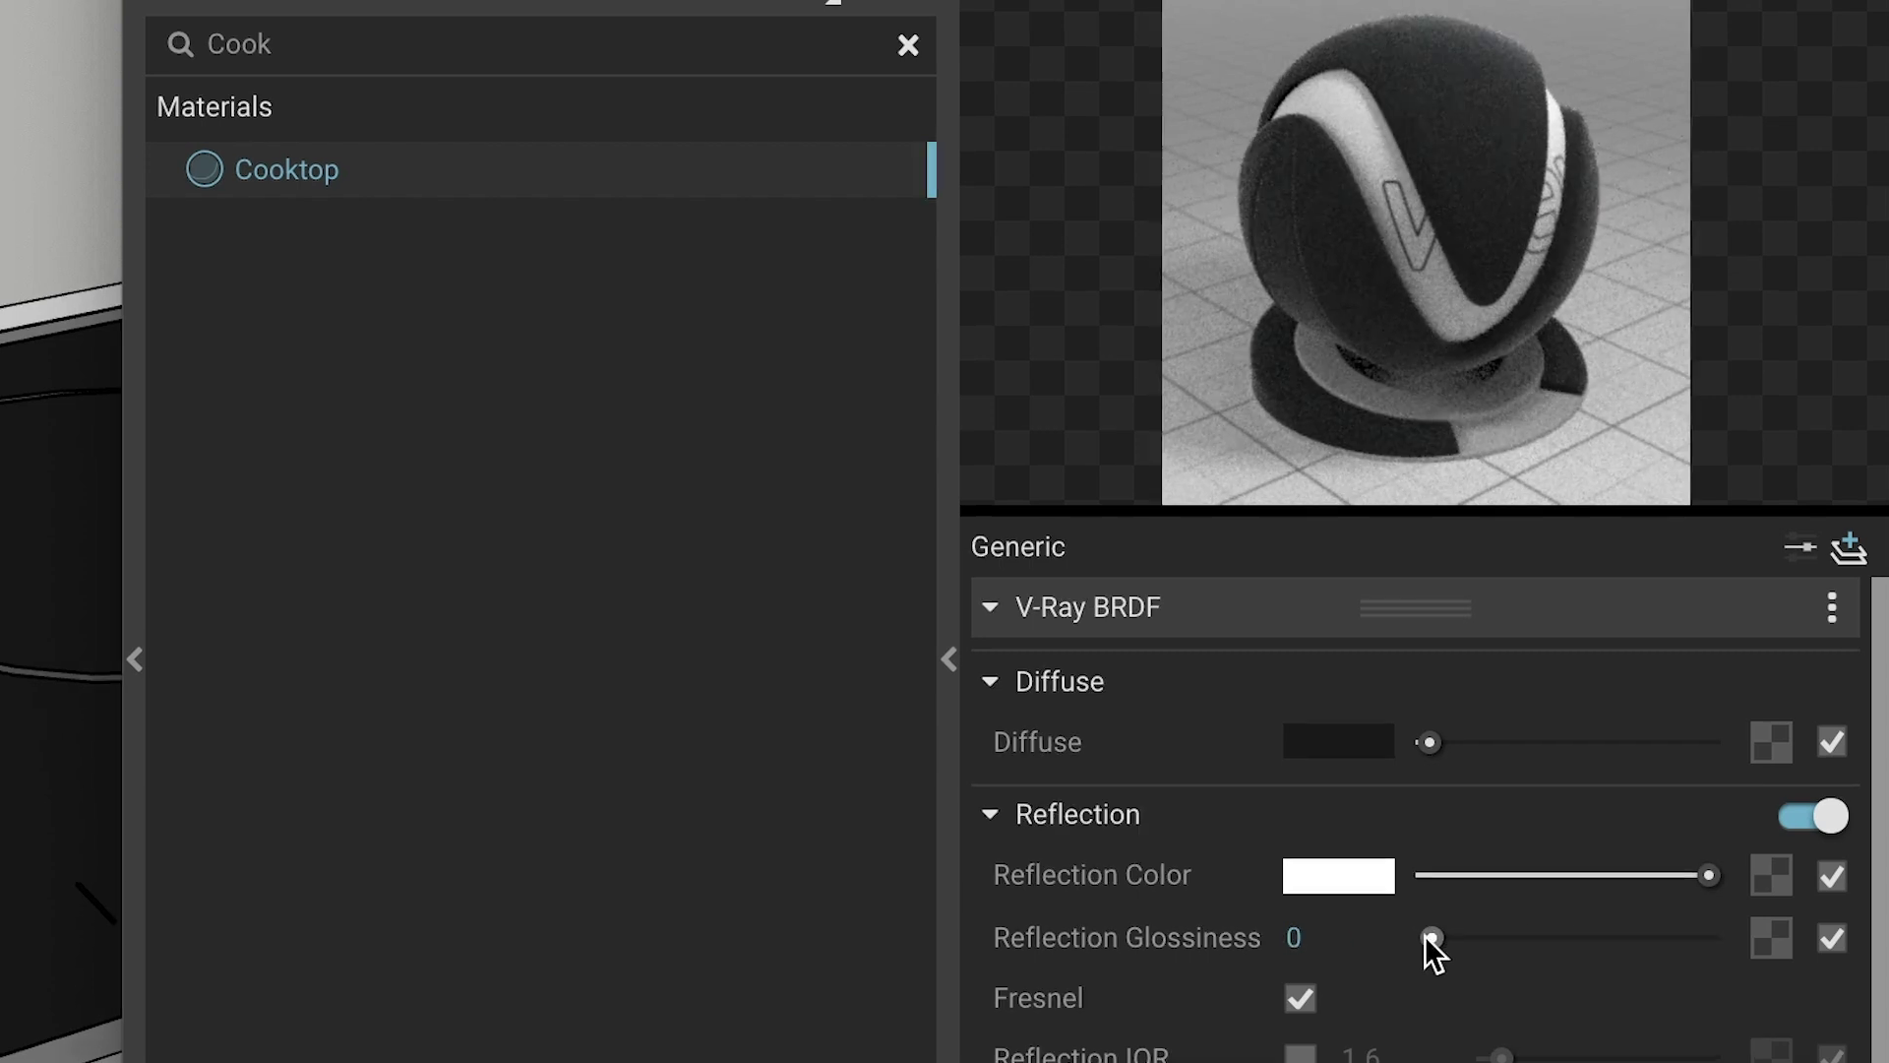
left_click_drag(1427, 937, 1637, 994)
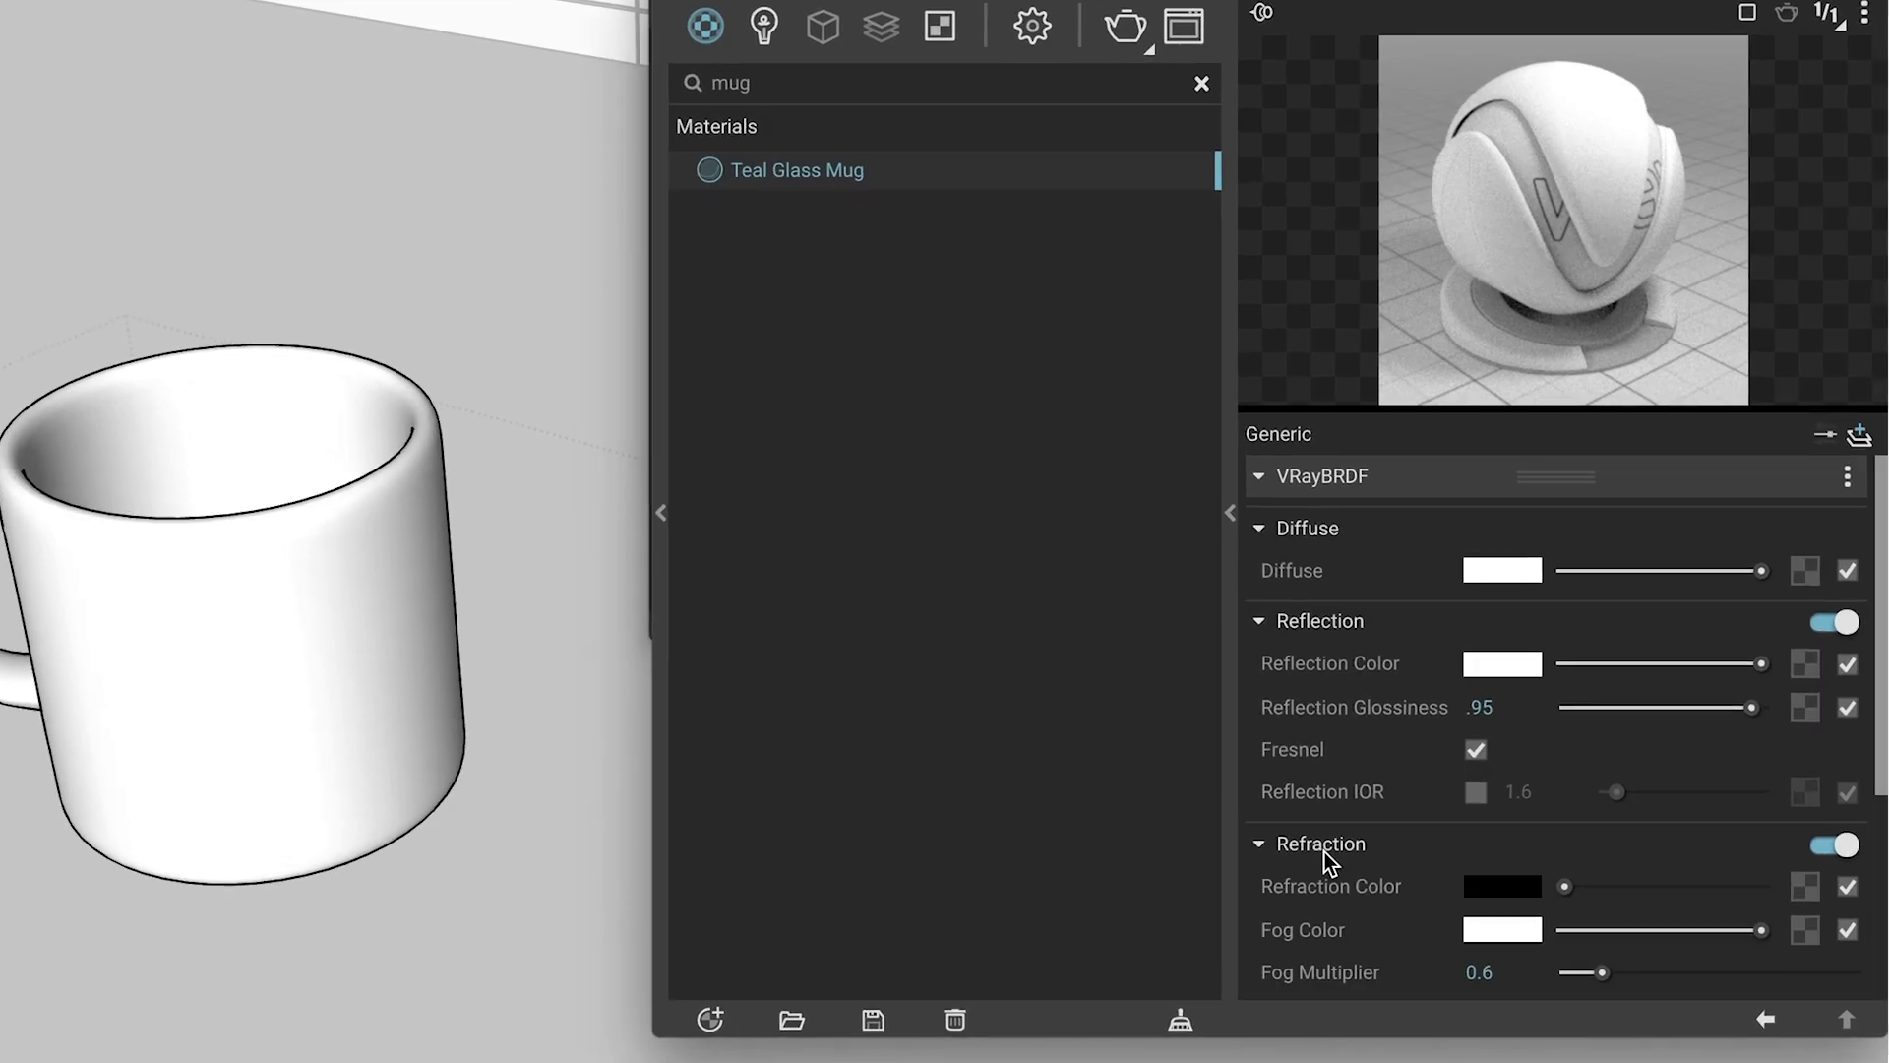
- Make the Teal Glass Mug fully transparent, edit its IOR, and test-render it
scroll(1358, 847, "down", 3)
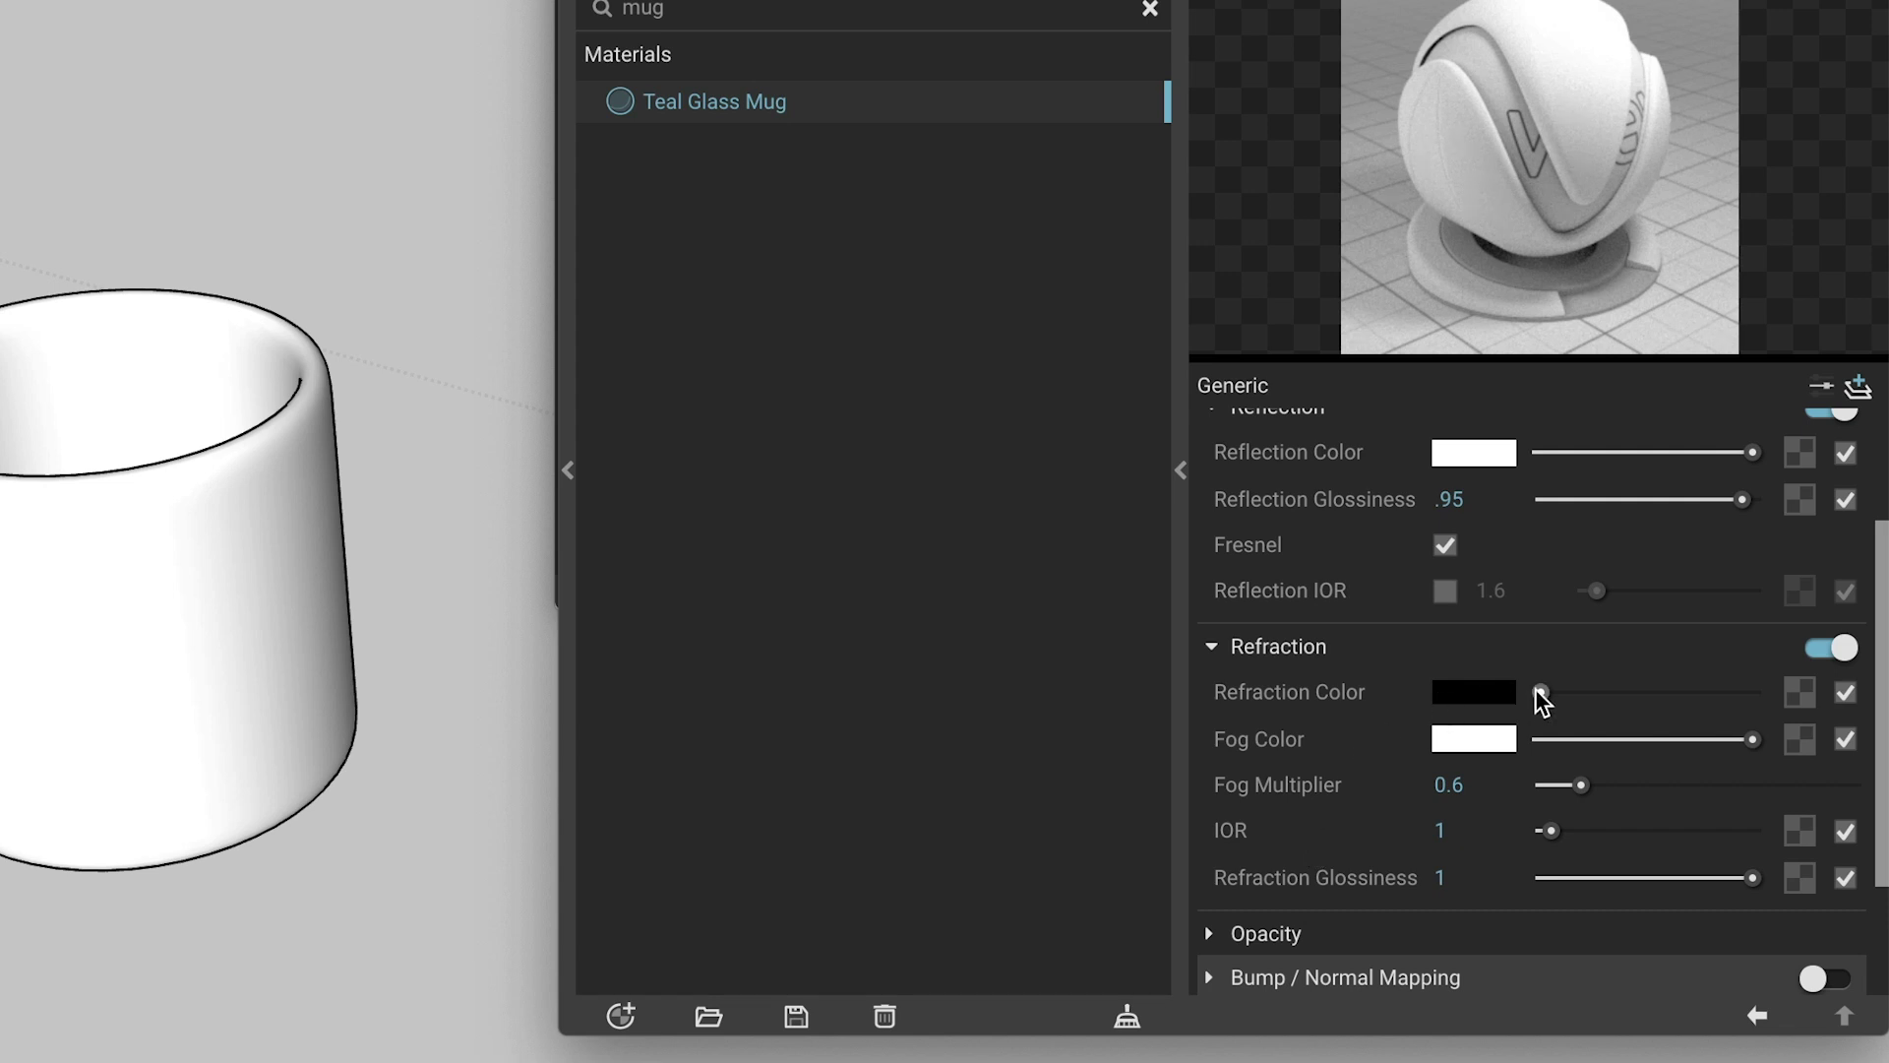
left_click_drag(1541, 693, 1762, 692)
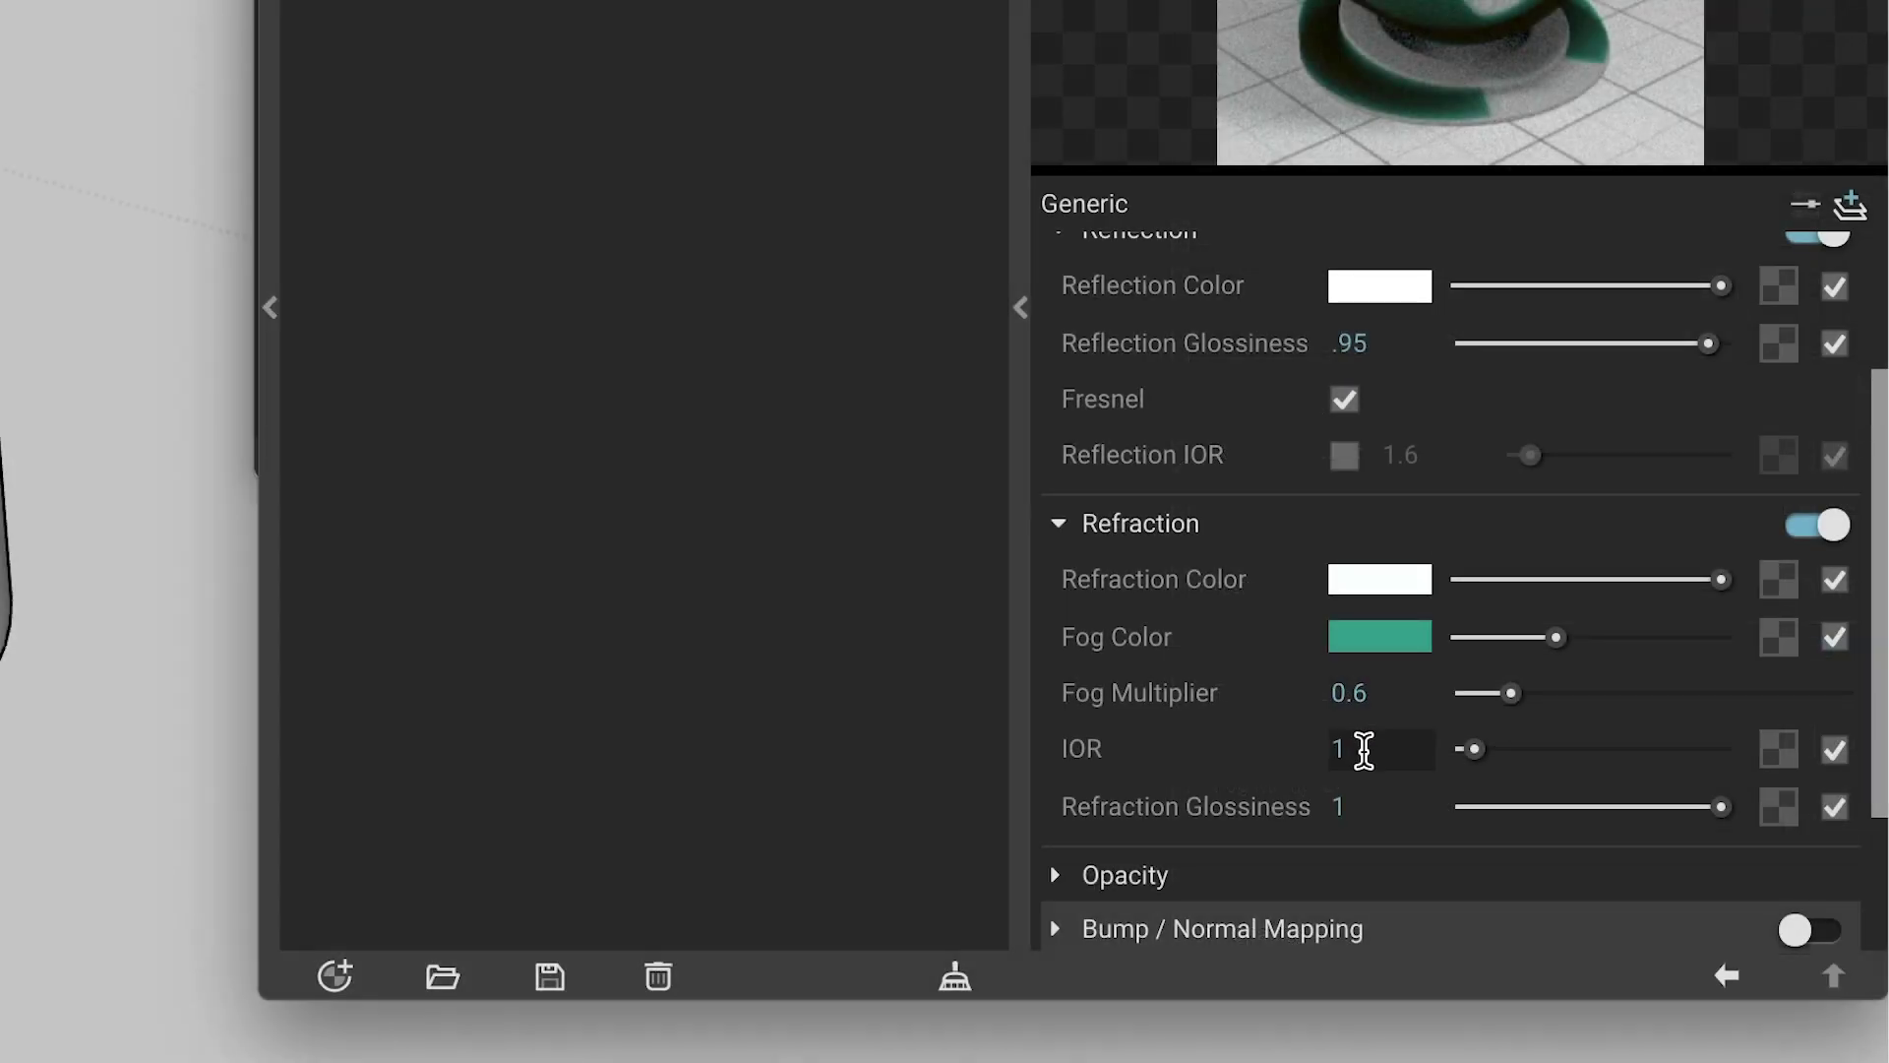
left_click(1452, 831)
type("1.")
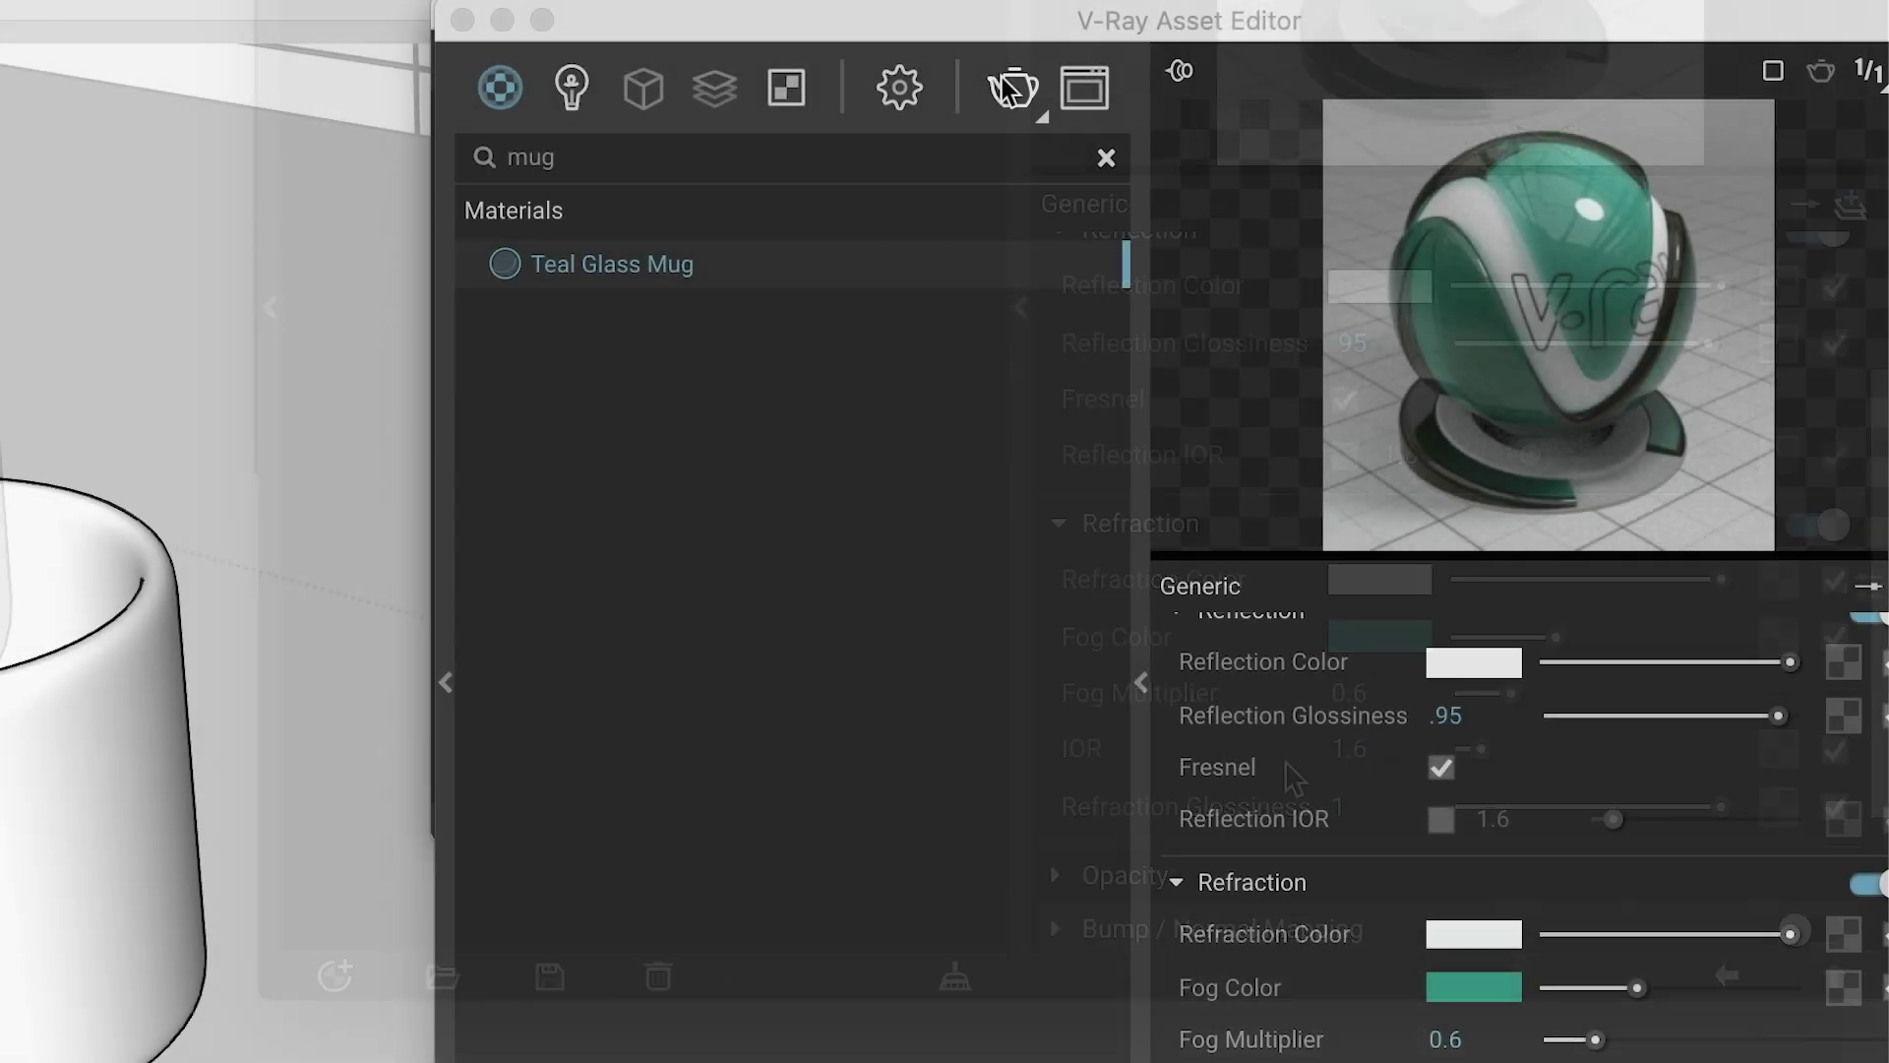
left_click(1013, 84)
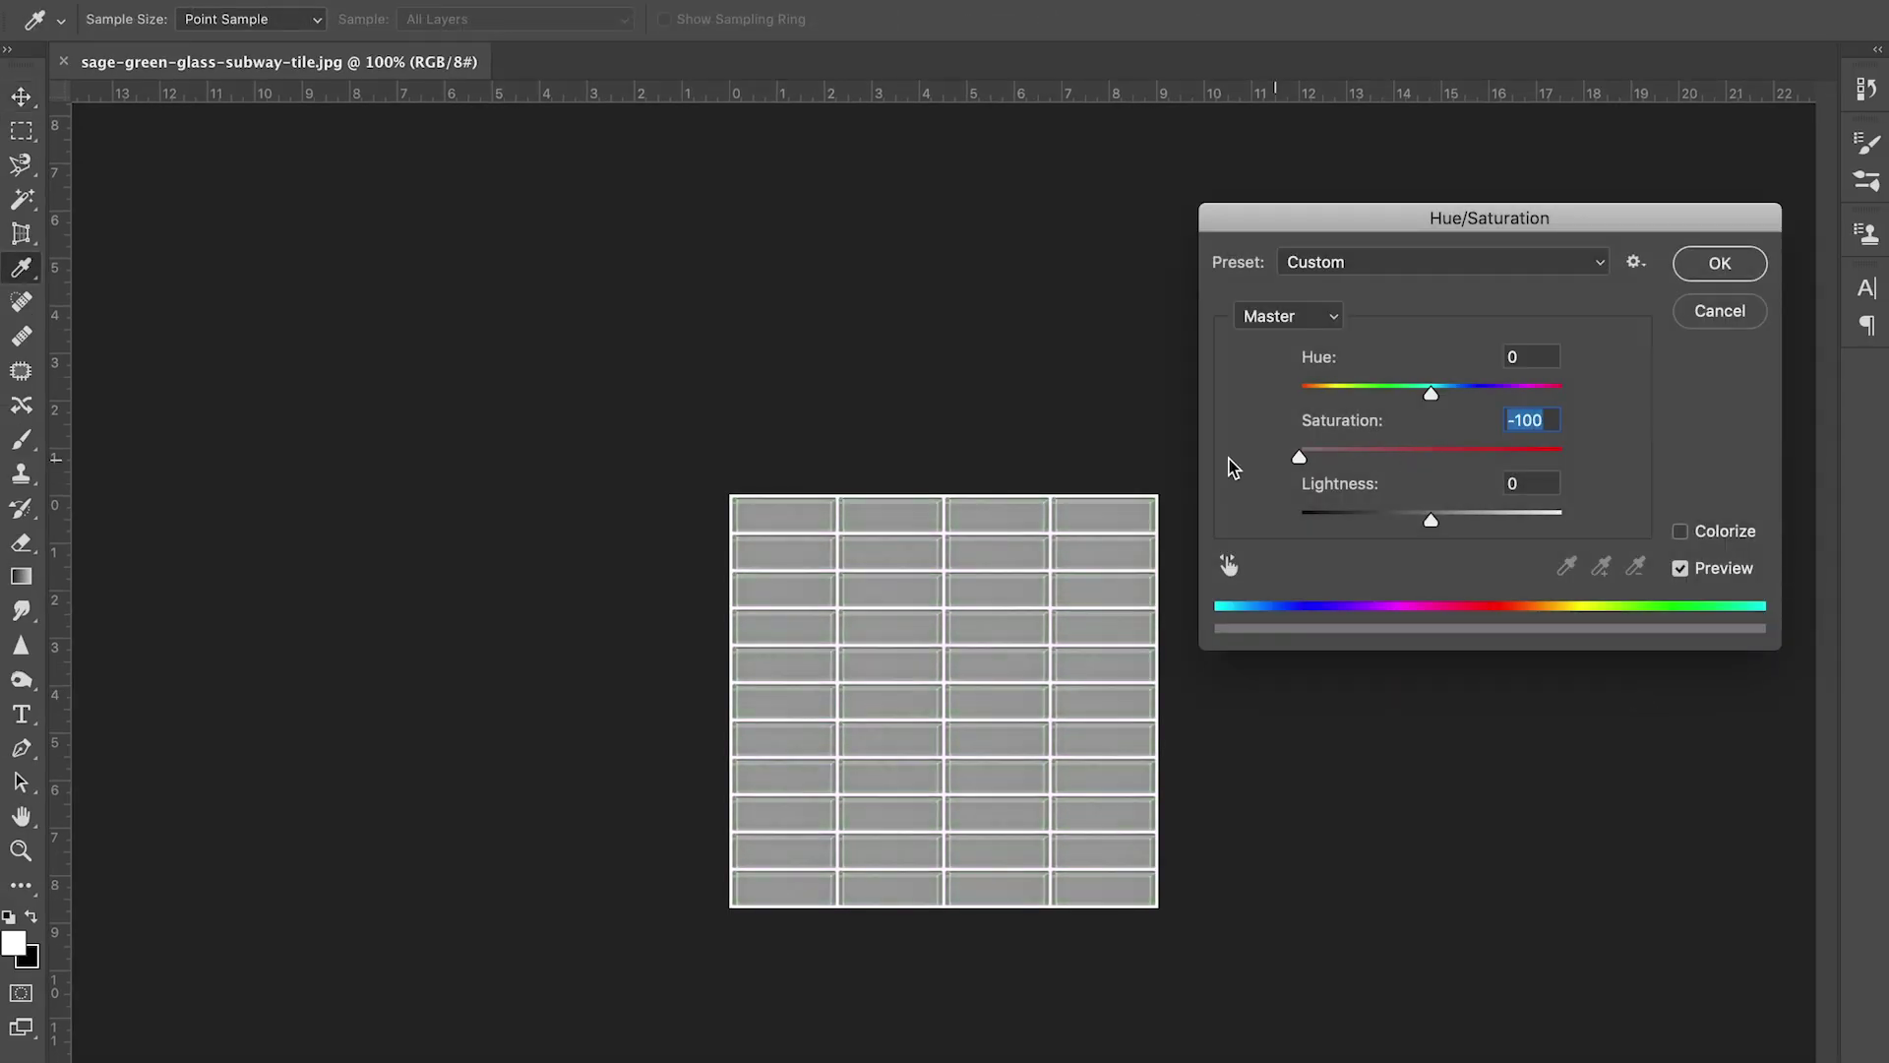
- Apply the grayscale tile image and pick a bump map texture type for the tile material
left_click(1692, 267)
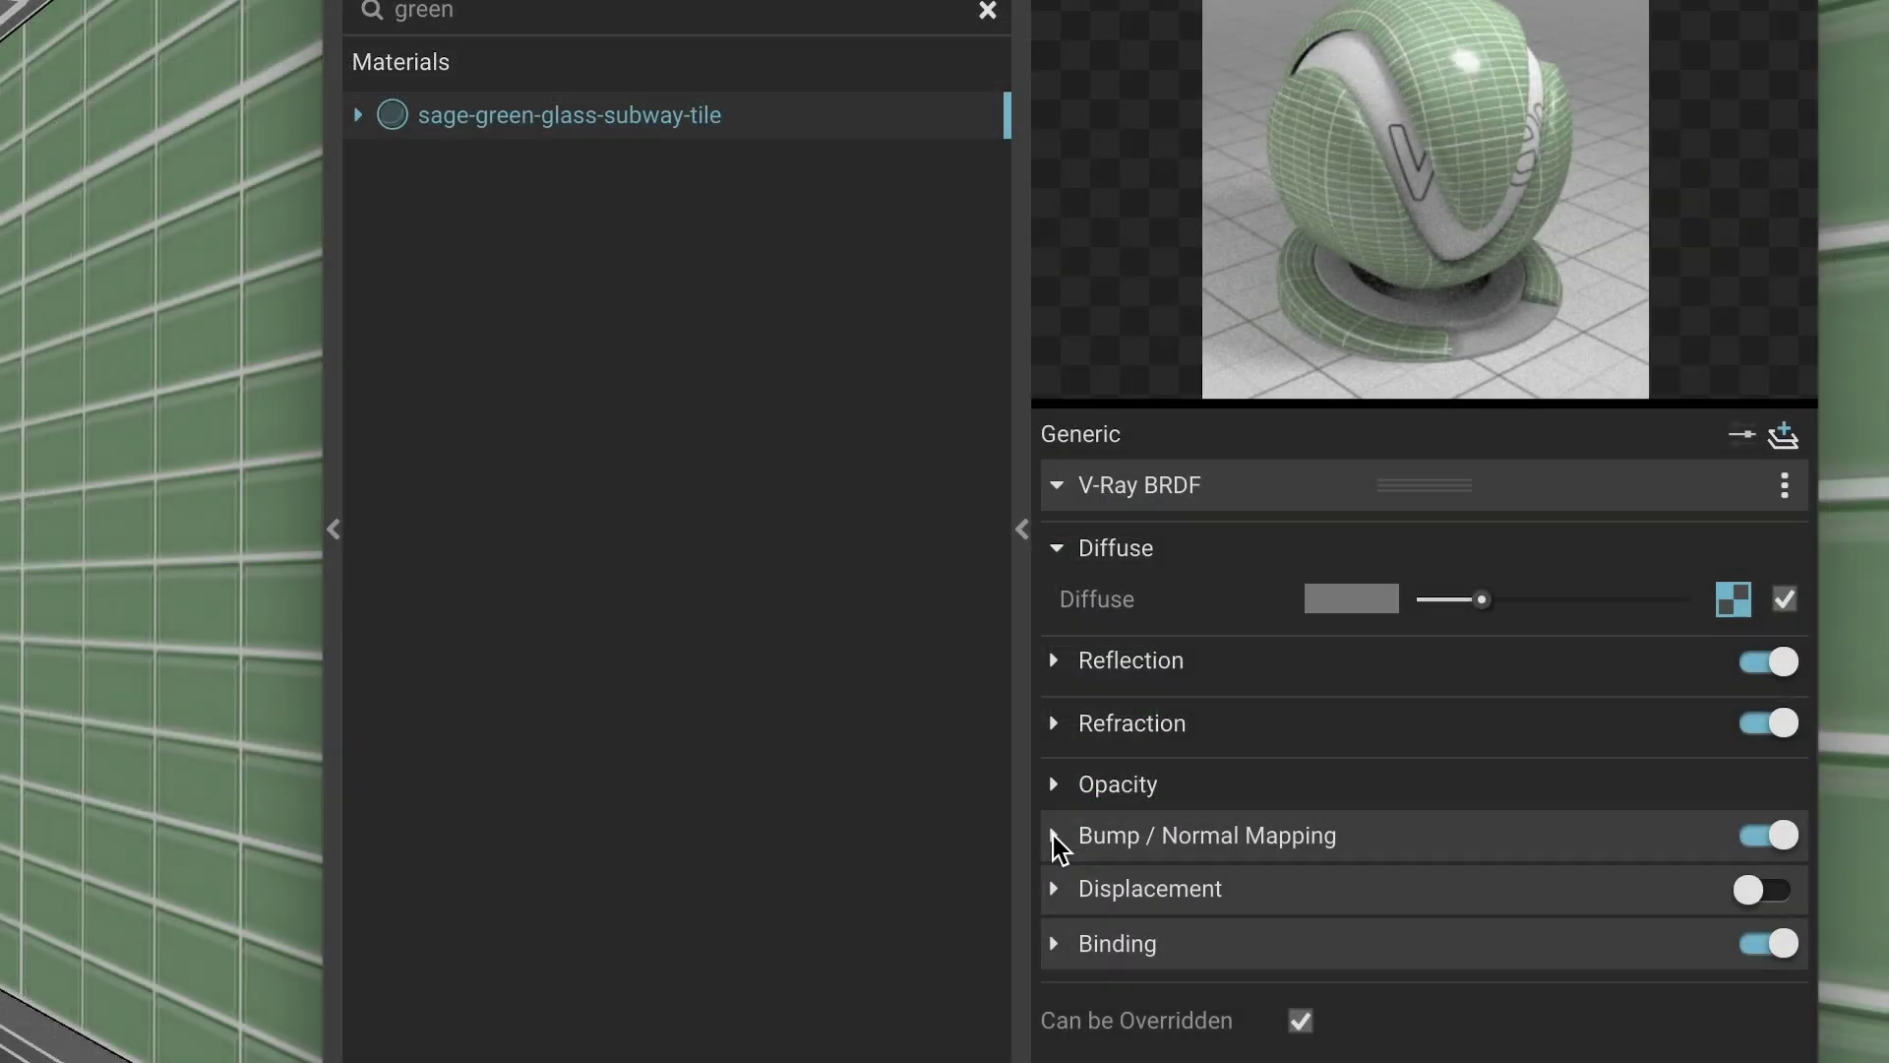
left_click(1054, 837)
left_click(1758, 858)
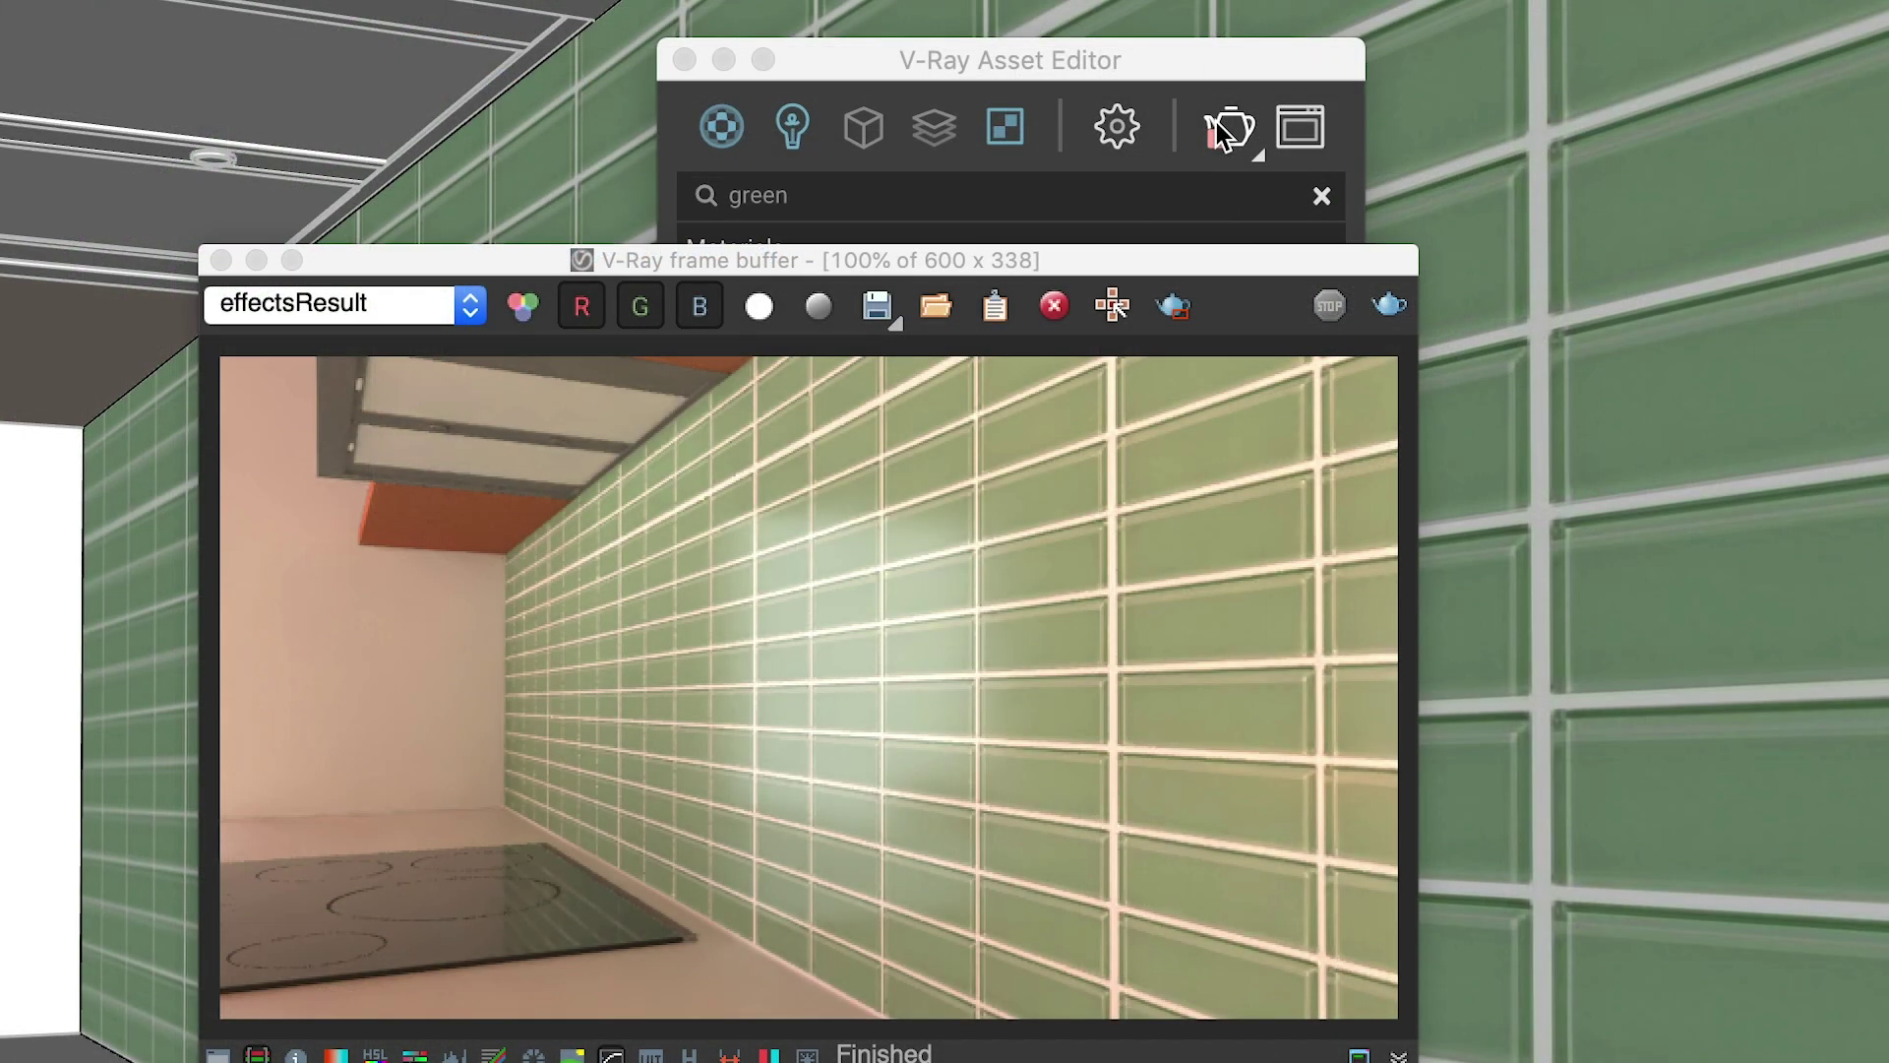
- Render the tile relief and rename Material3 to 'Plastic Gray'
left_click(1228, 126)
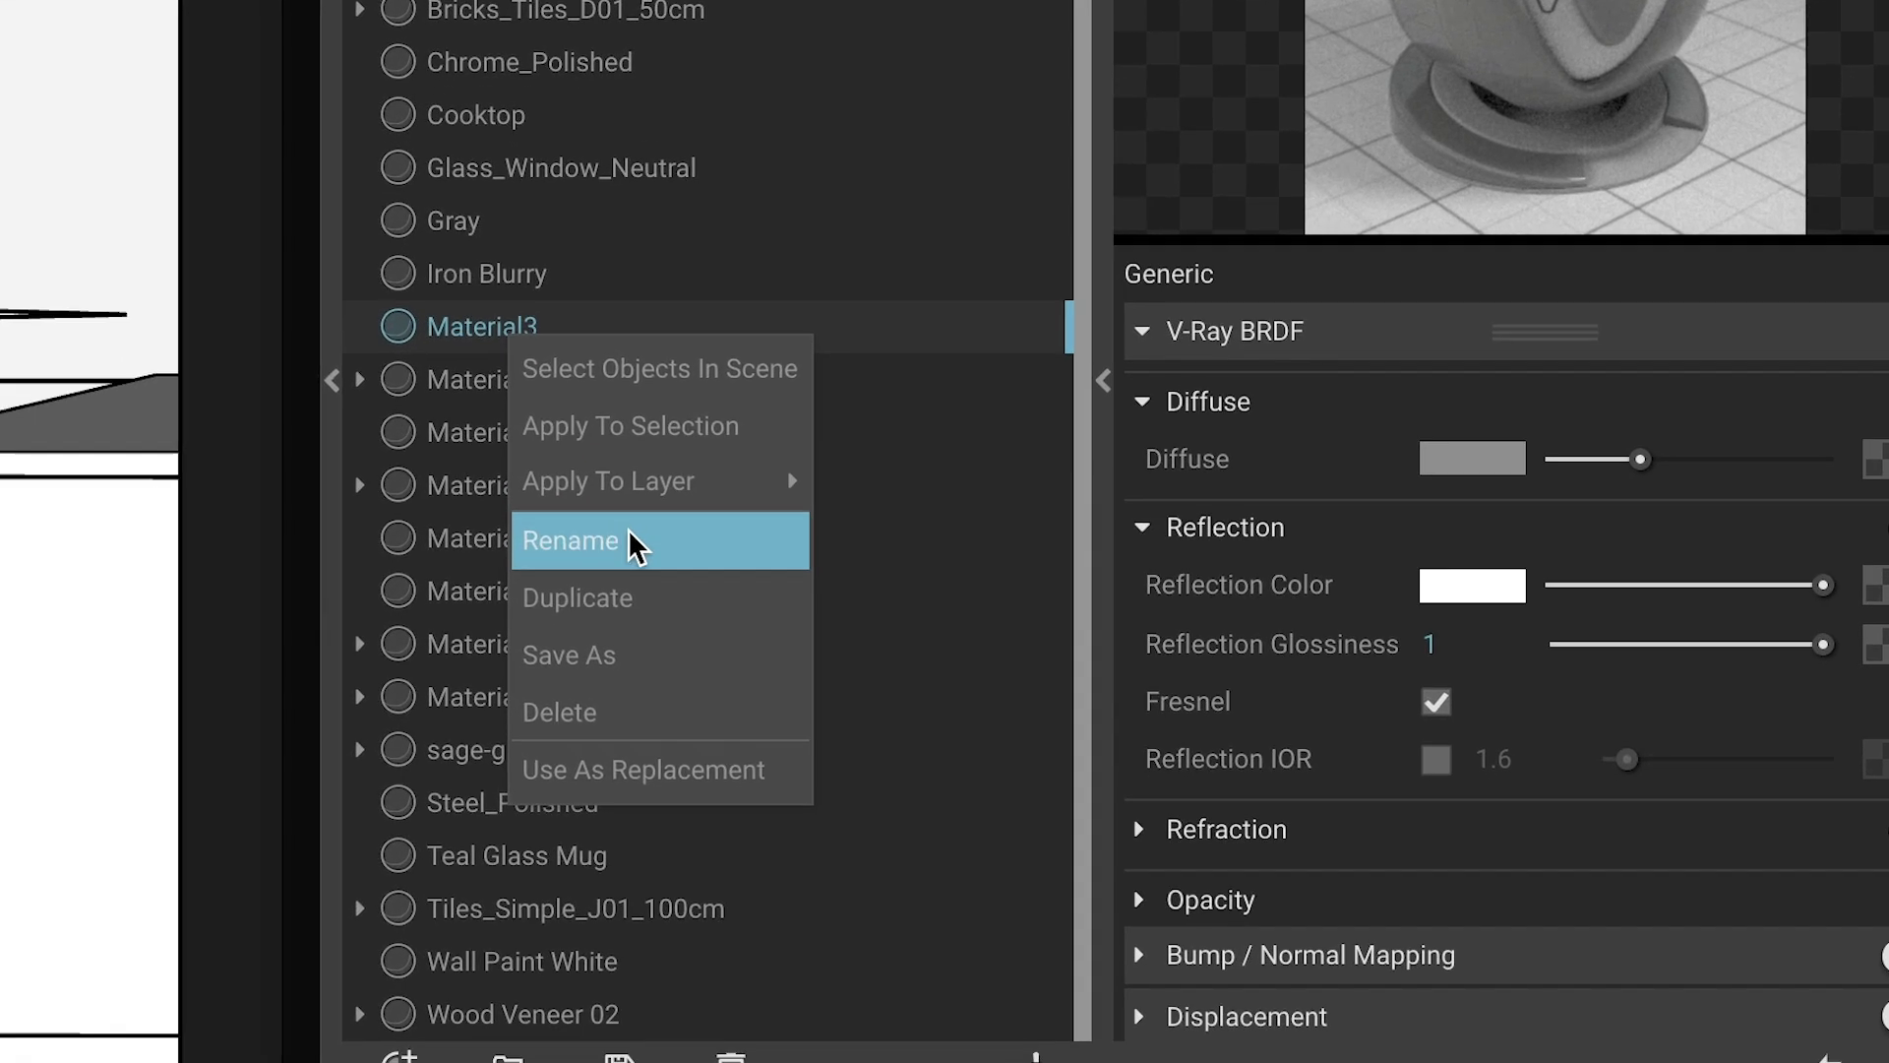
left_click(629, 540)
type("Plastic Gra")
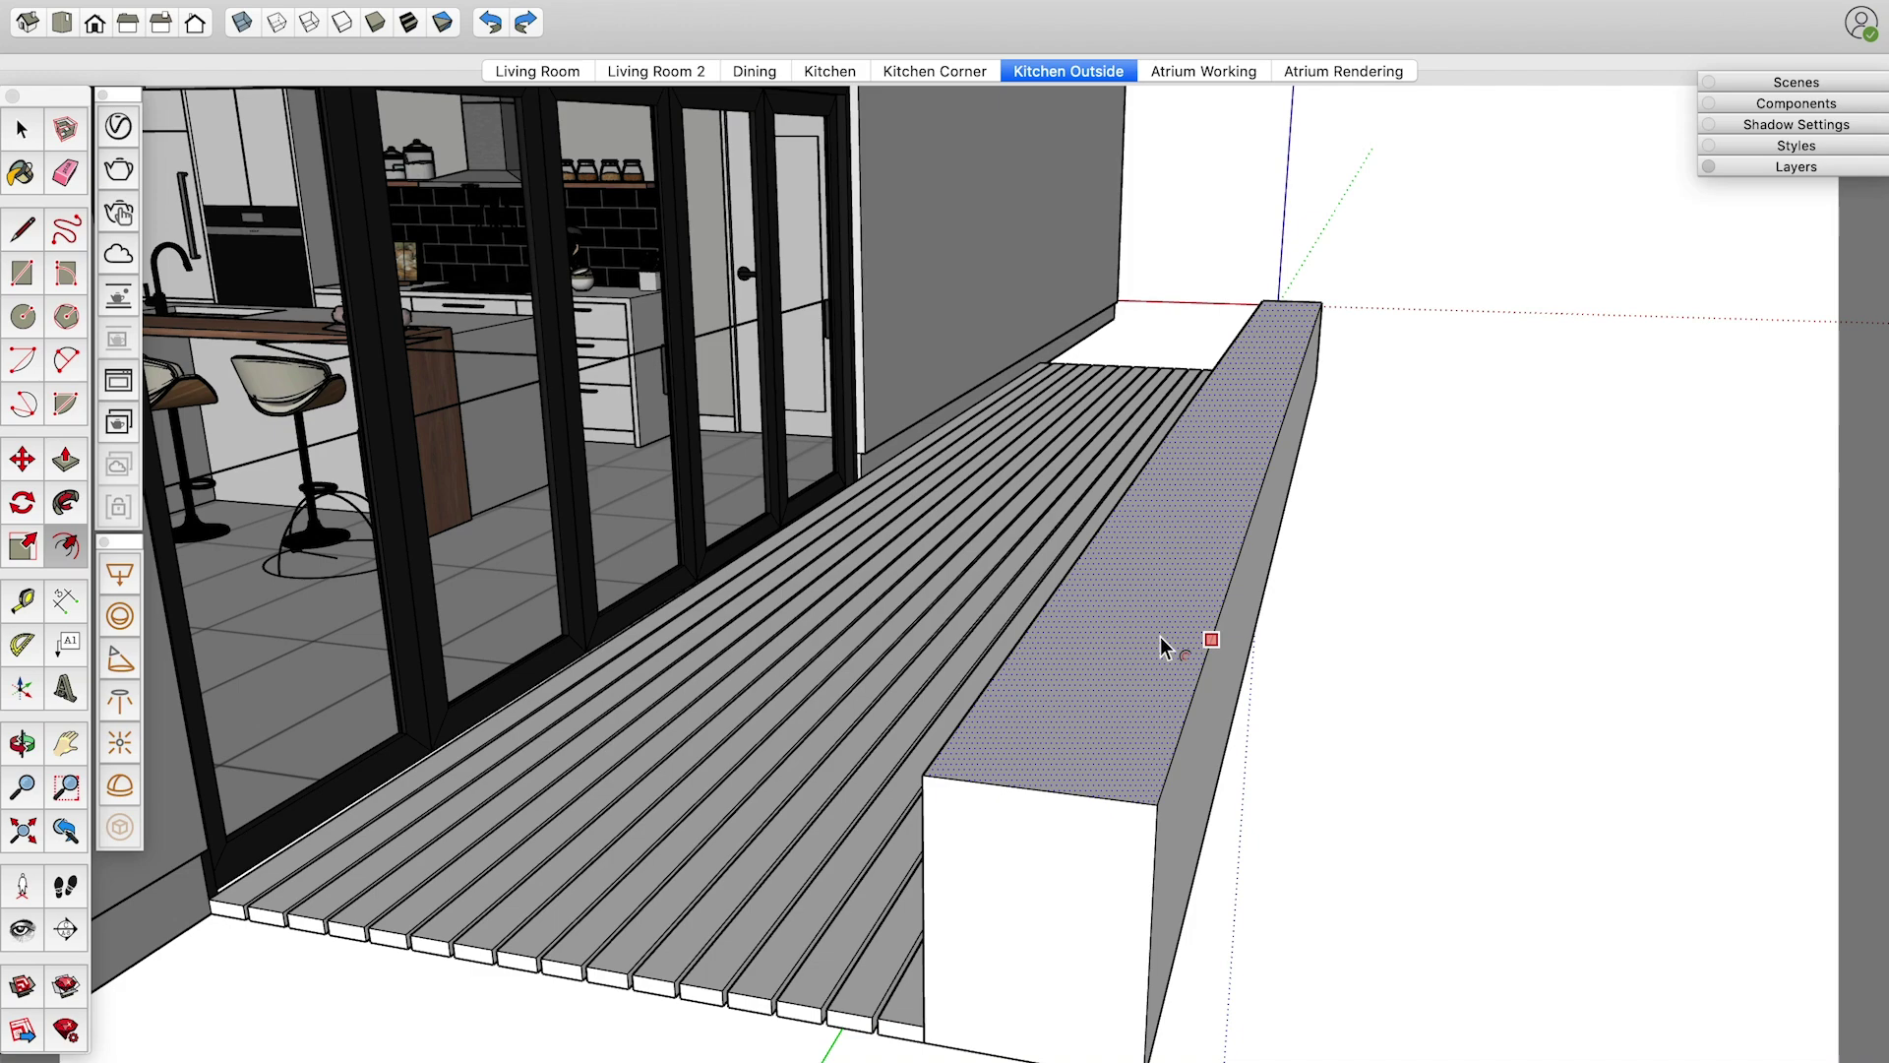
- Reposition the Background Photo layer behind the kitchen render in Photoshop
scroll(1149, 673, "down", 5)
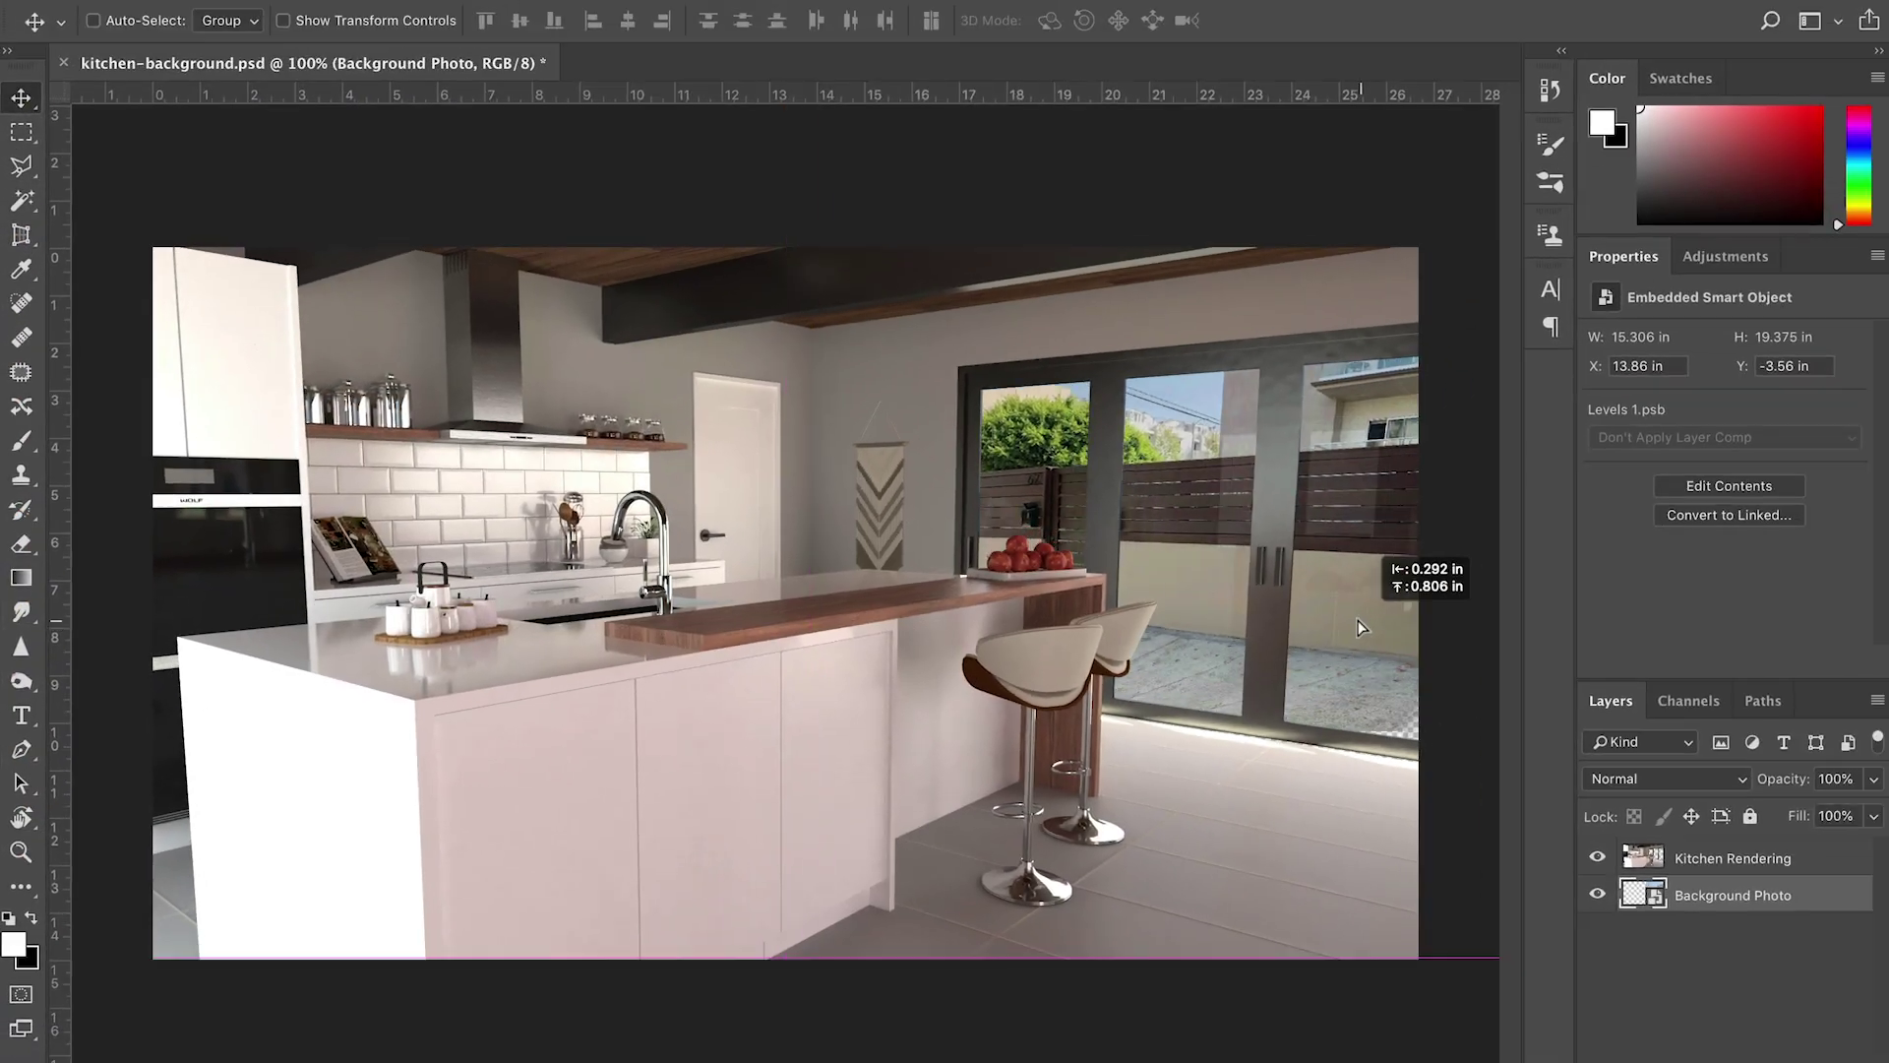
left_click_drag(1358, 620, 1372, 646)
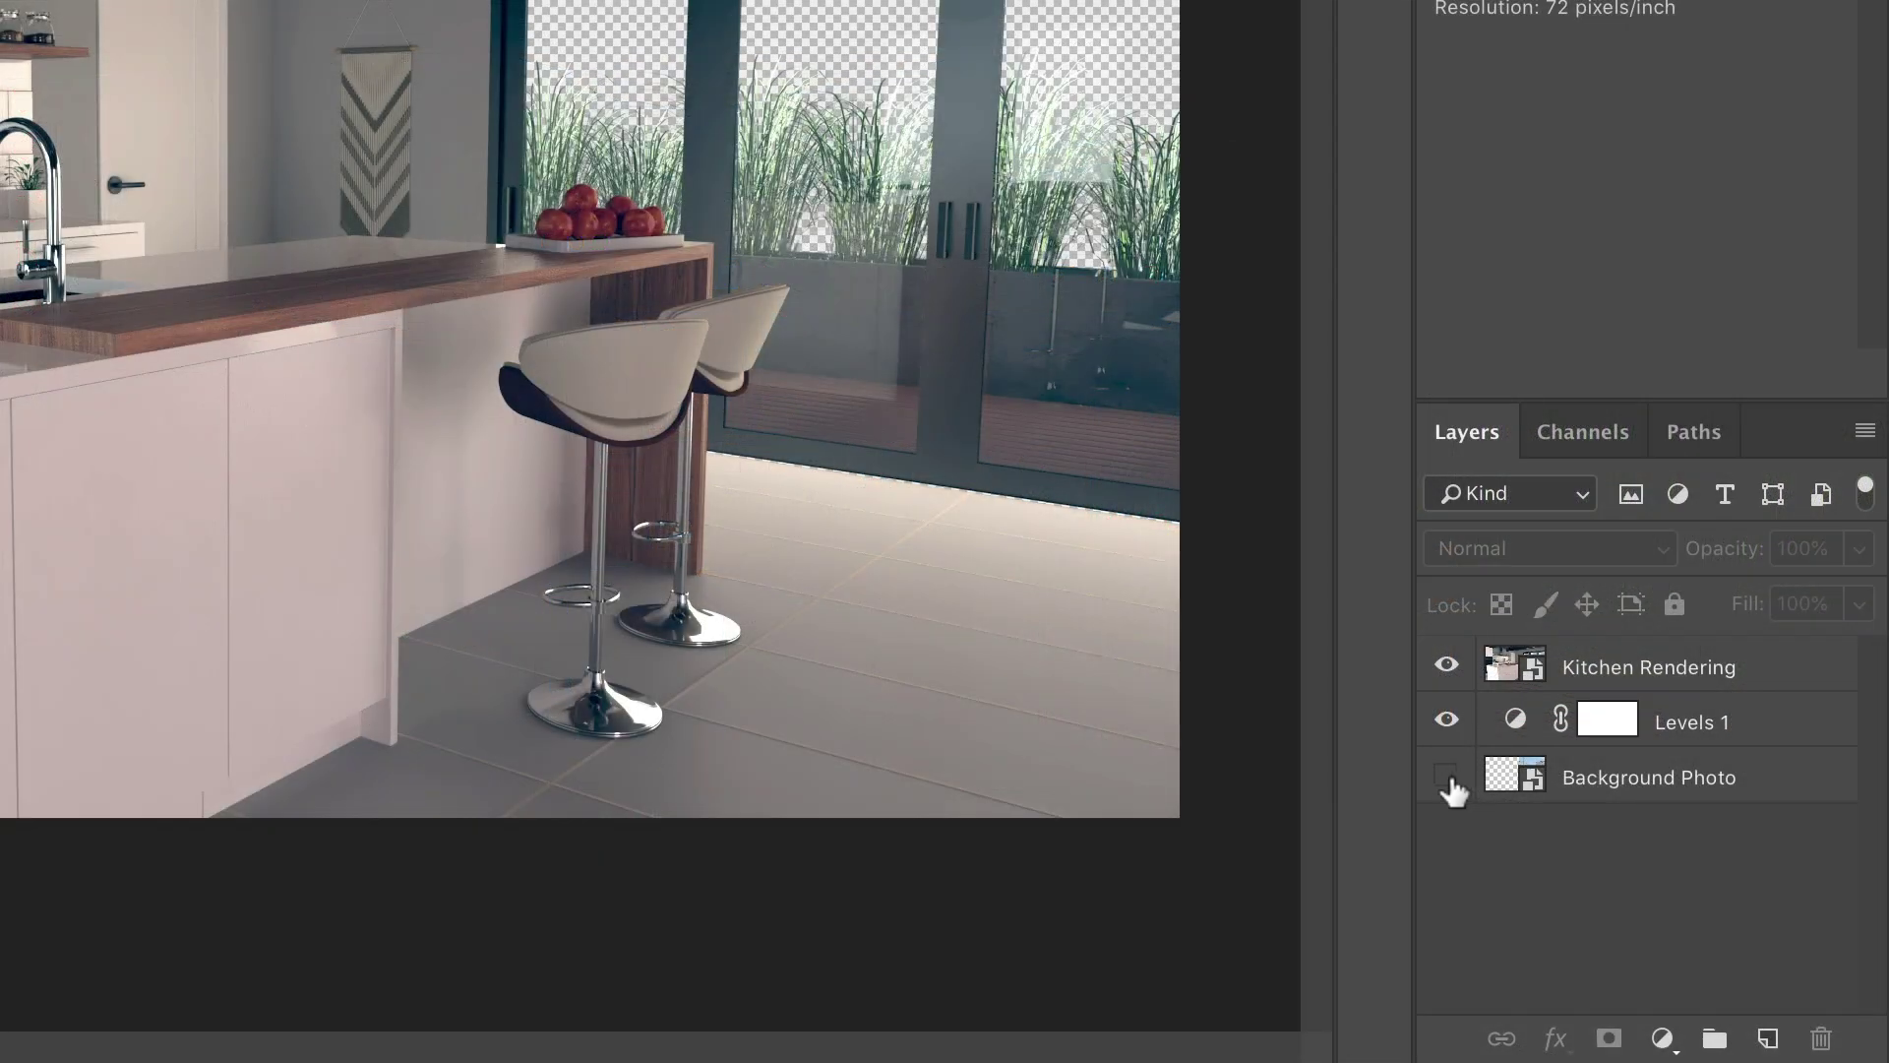
- Expand the Dome Light's extra options and the Environment section of the render settings
left_click(1450, 779)
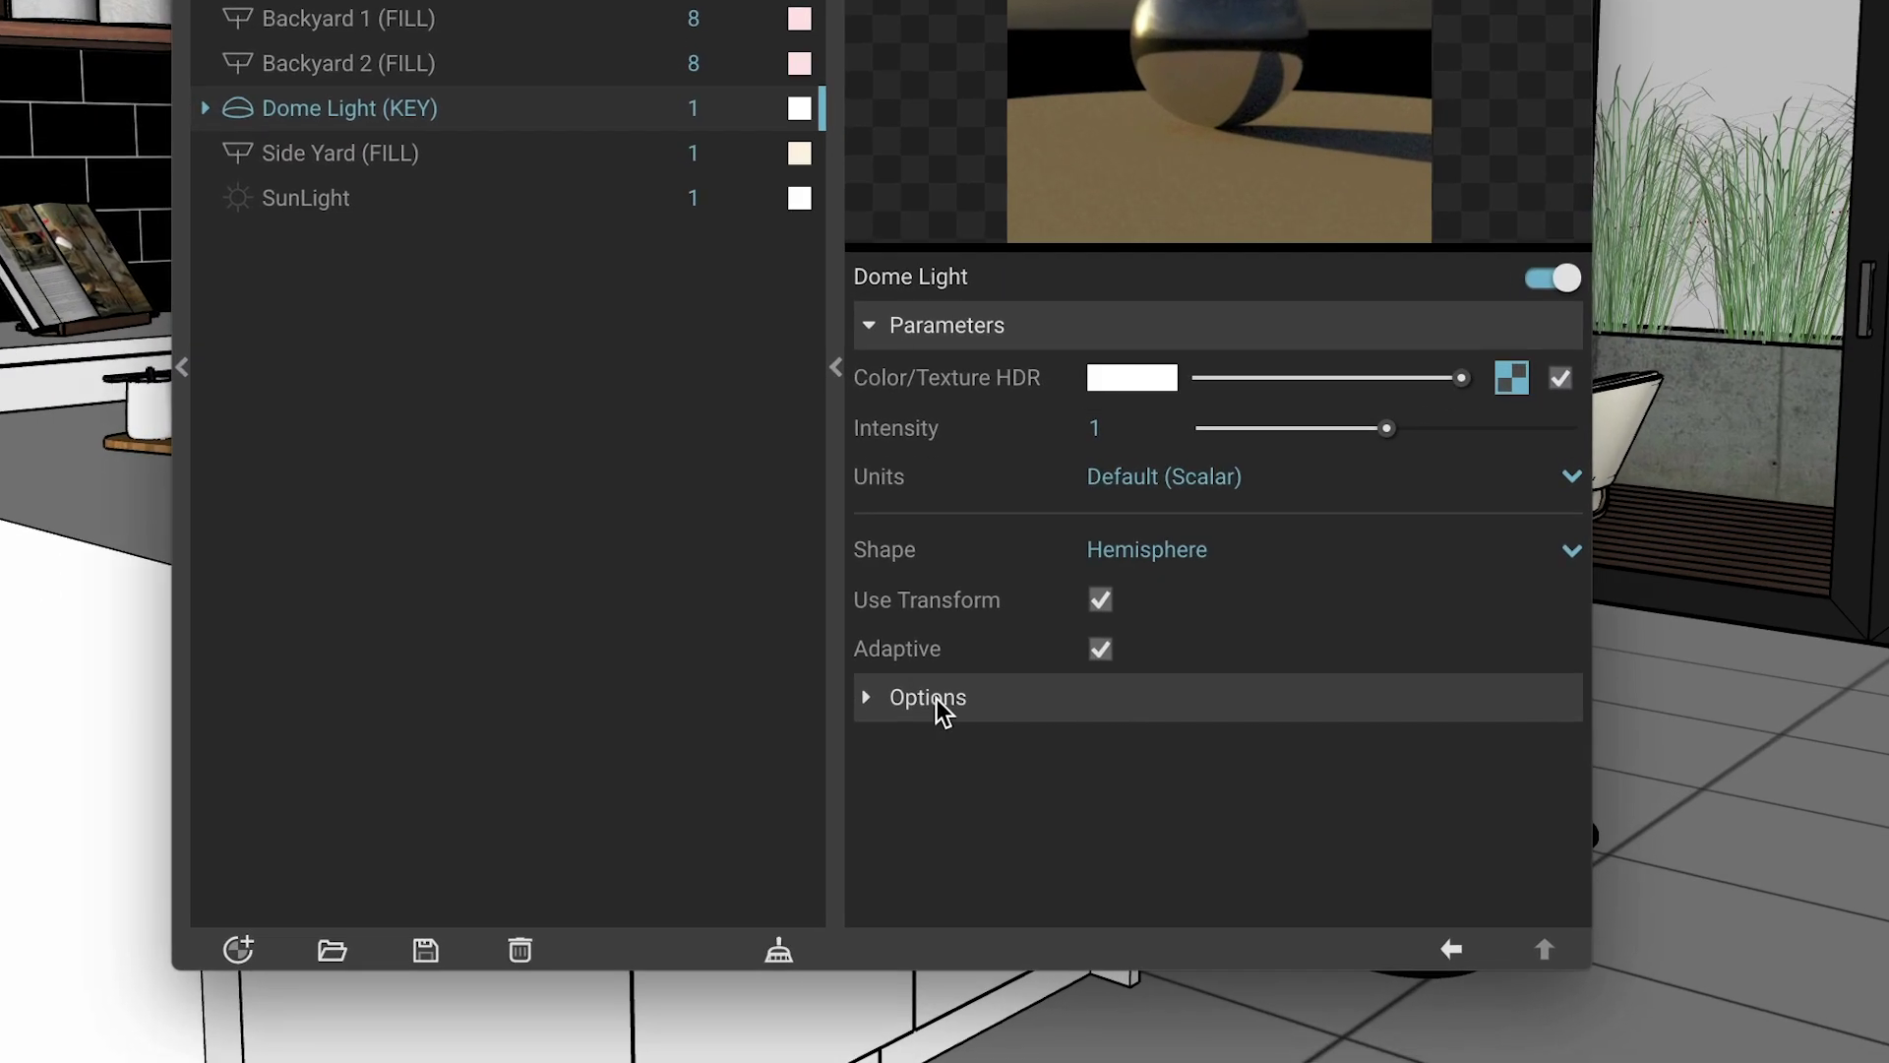
left_click(929, 697)
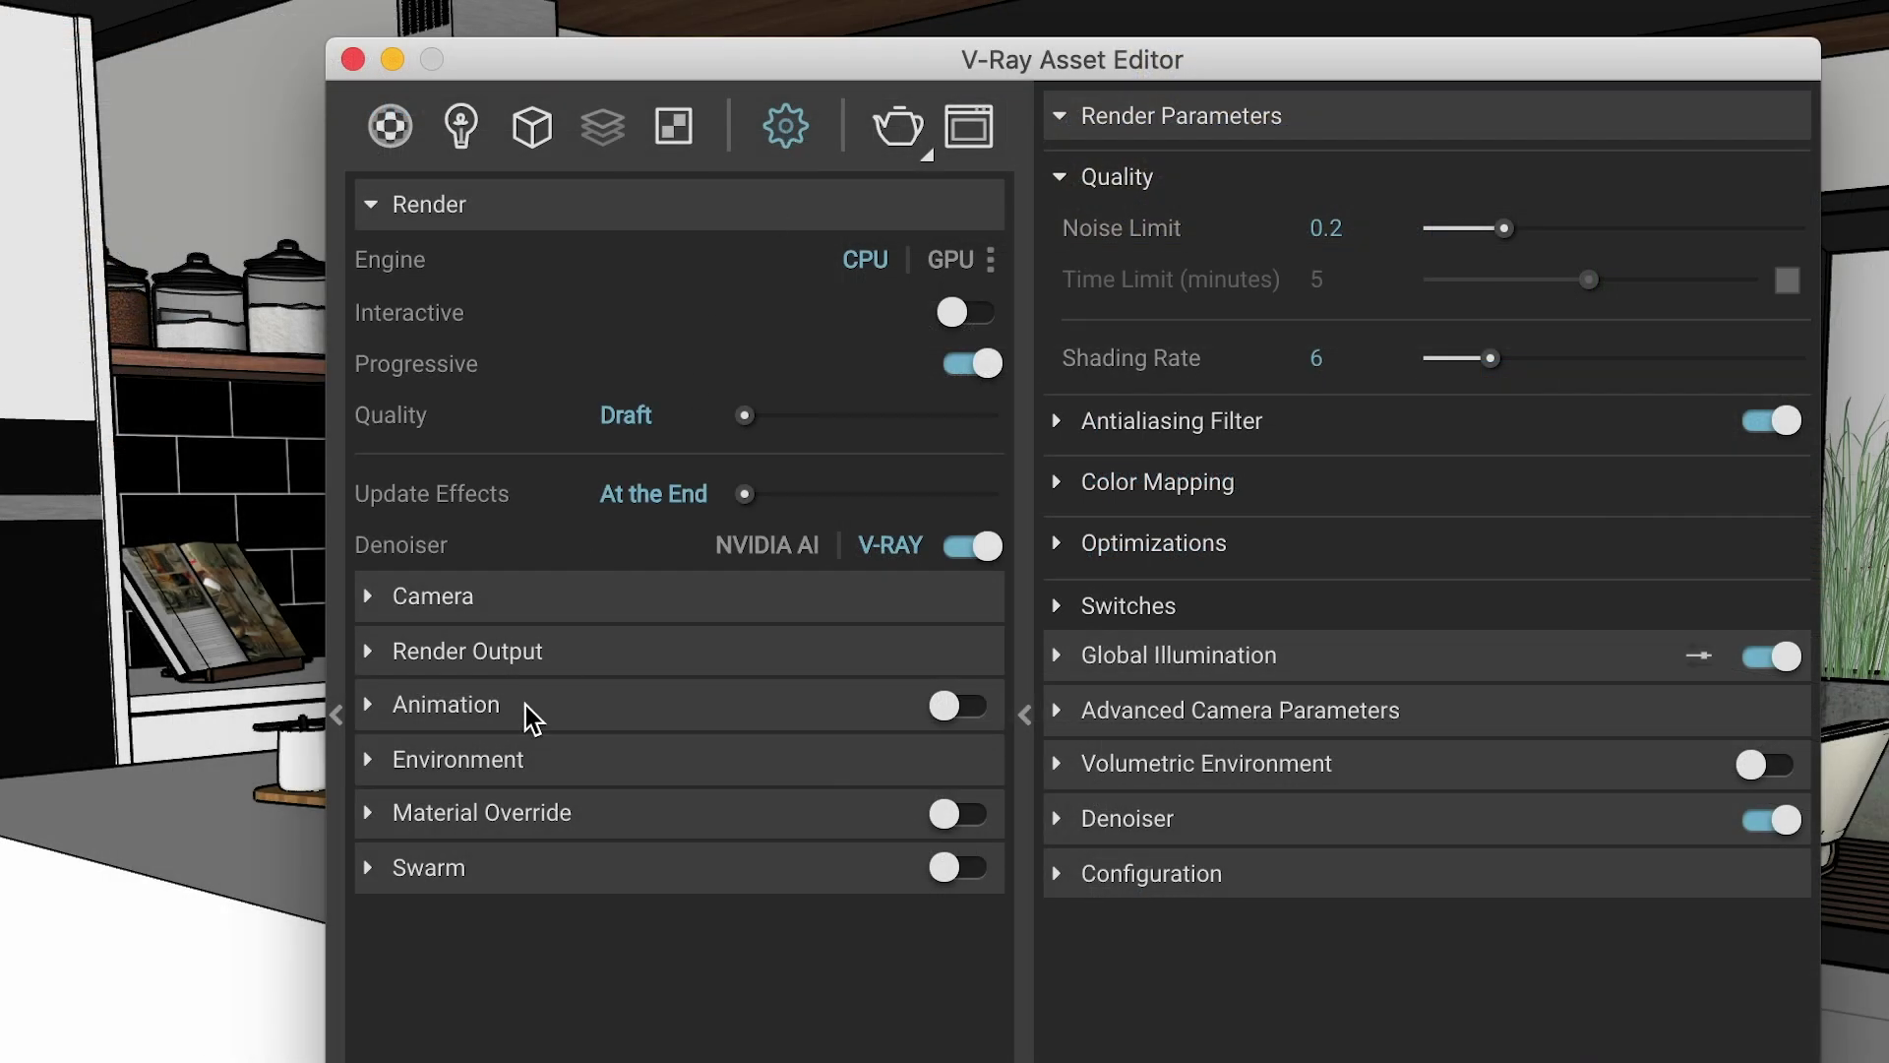
left_click(487, 772)
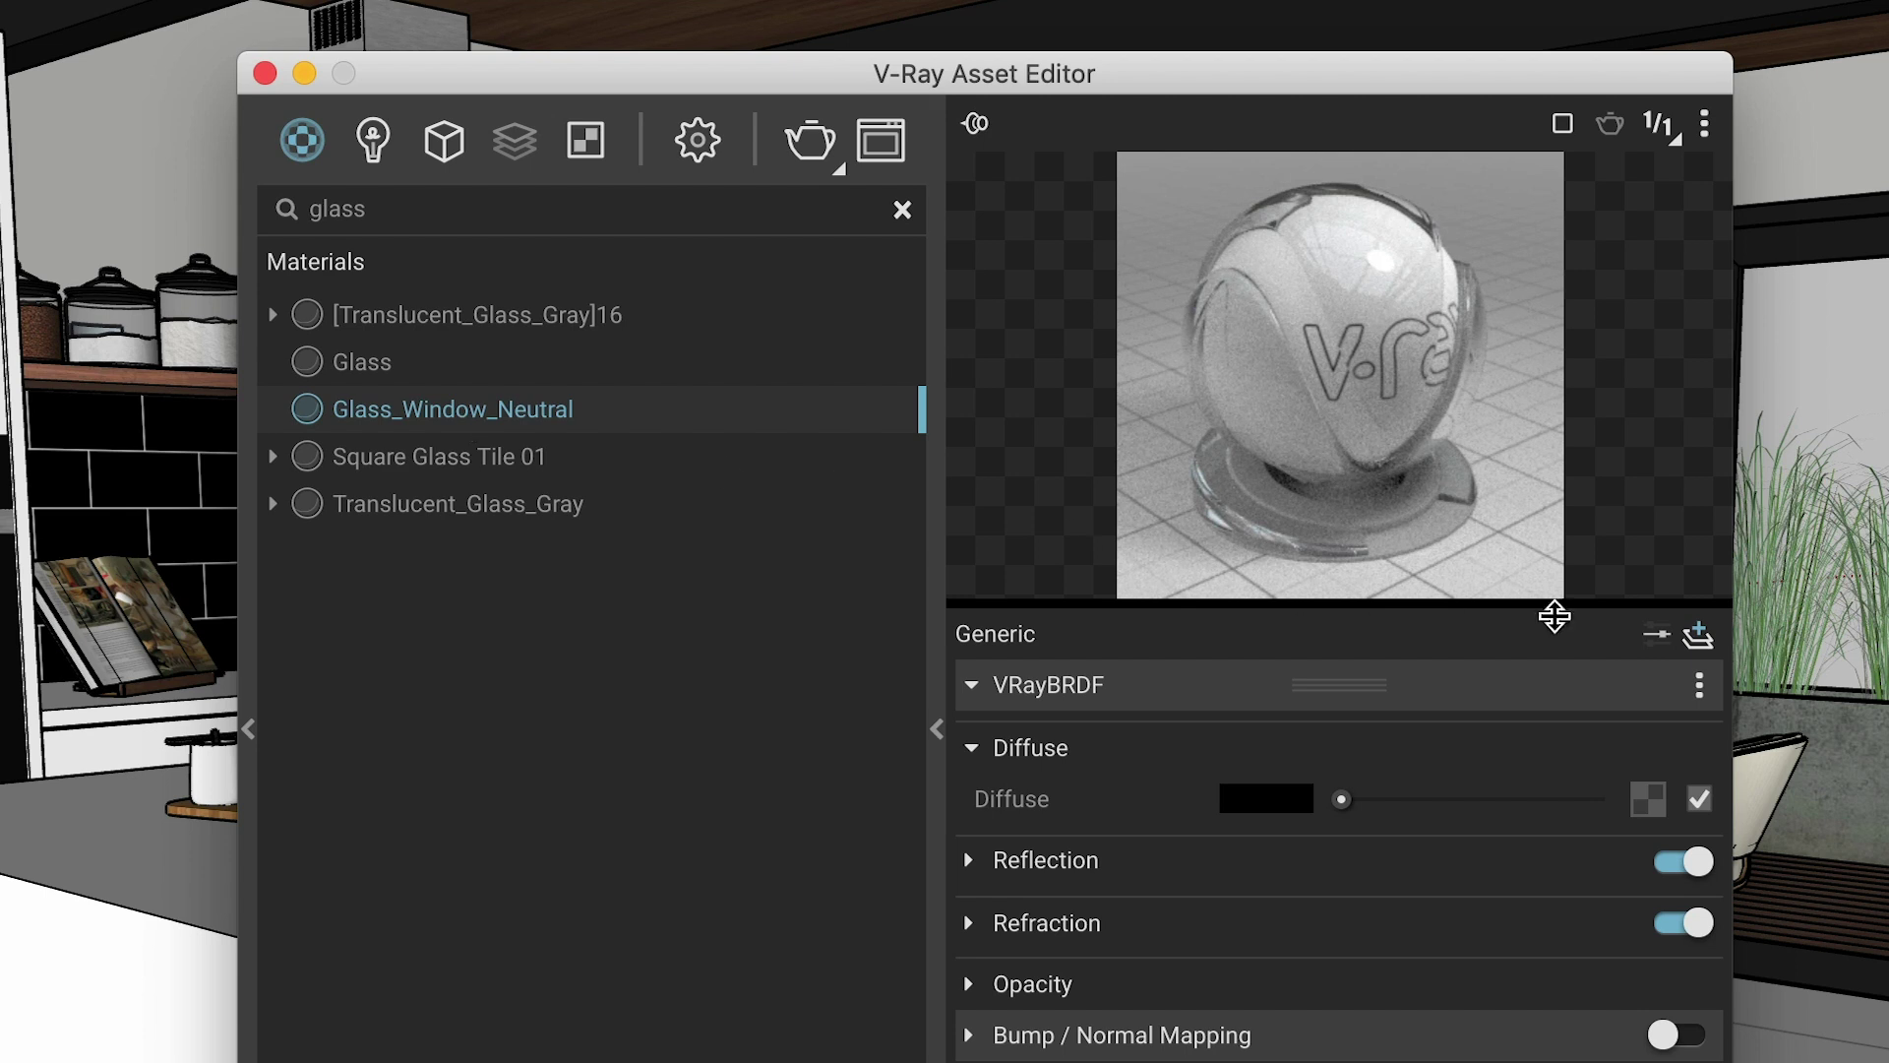
- Set the glass refraction's Affect Channels to Color + Alpha, then save the render as PNG
left_click(1663, 638)
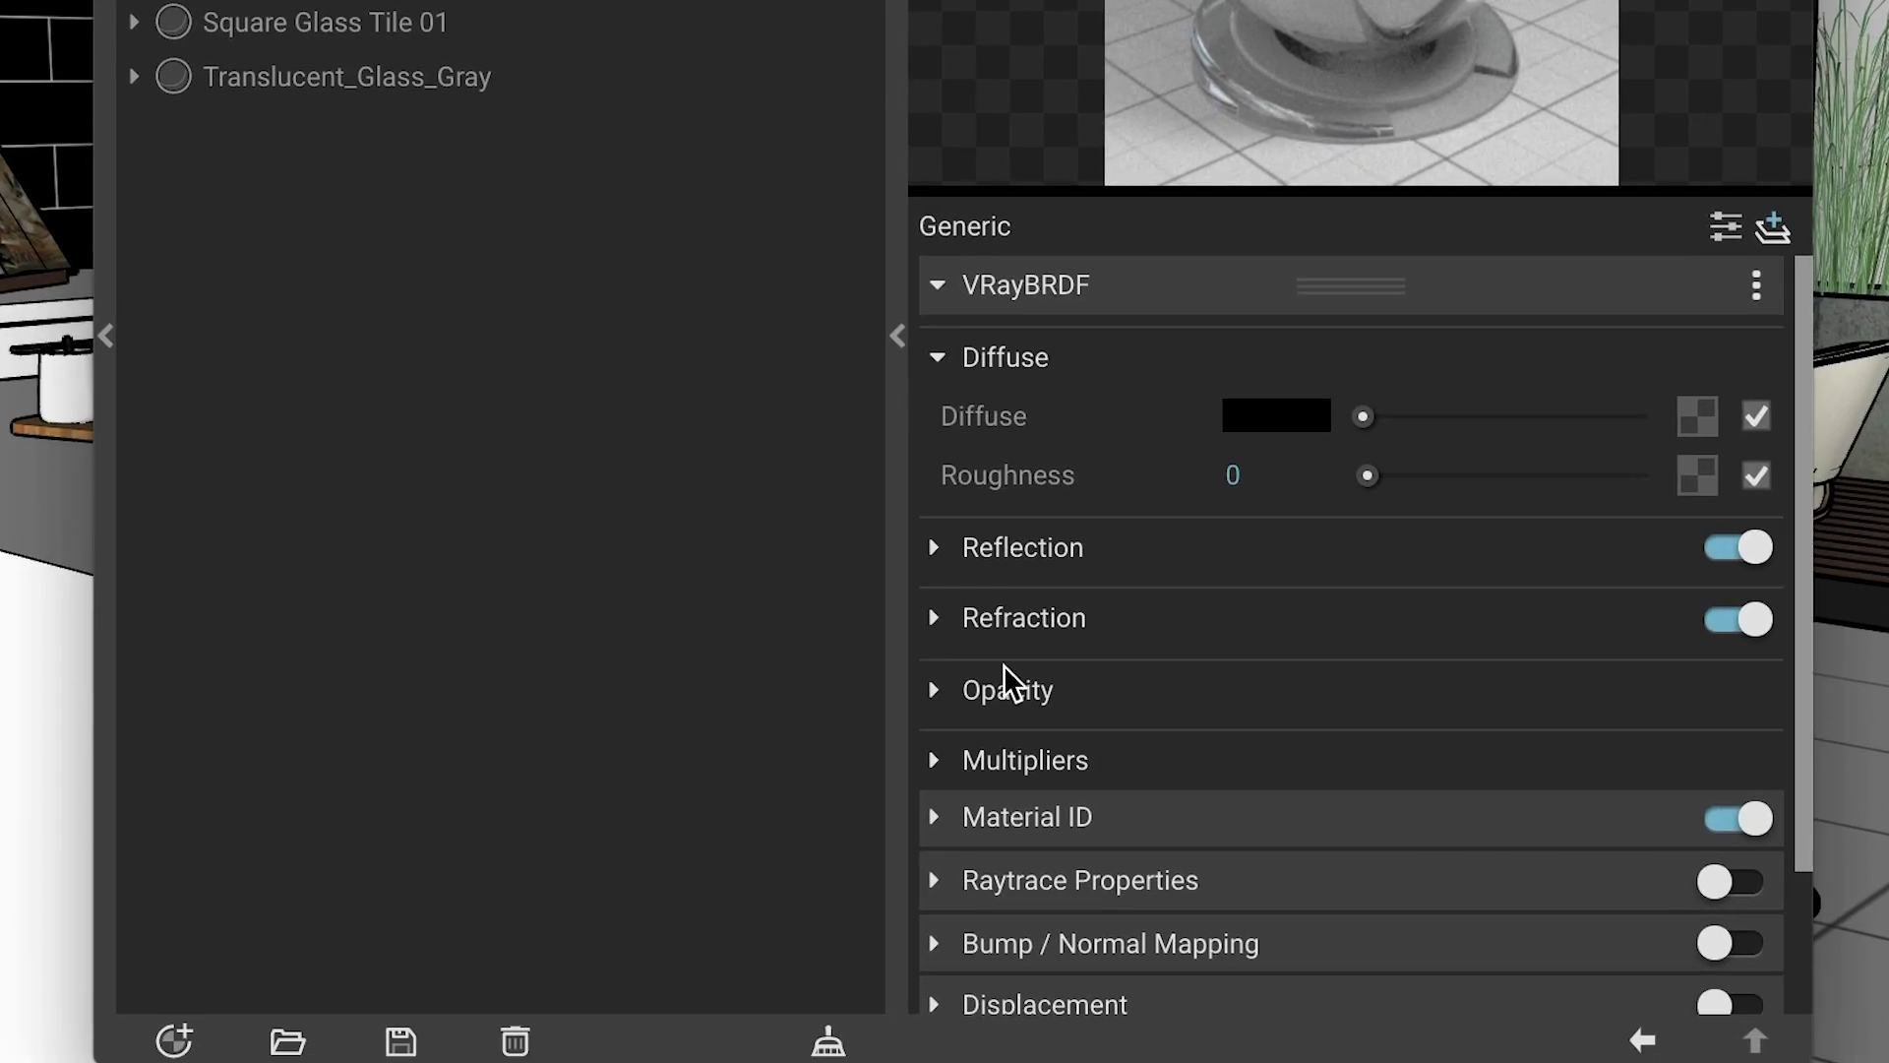
left_click(1033, 622)
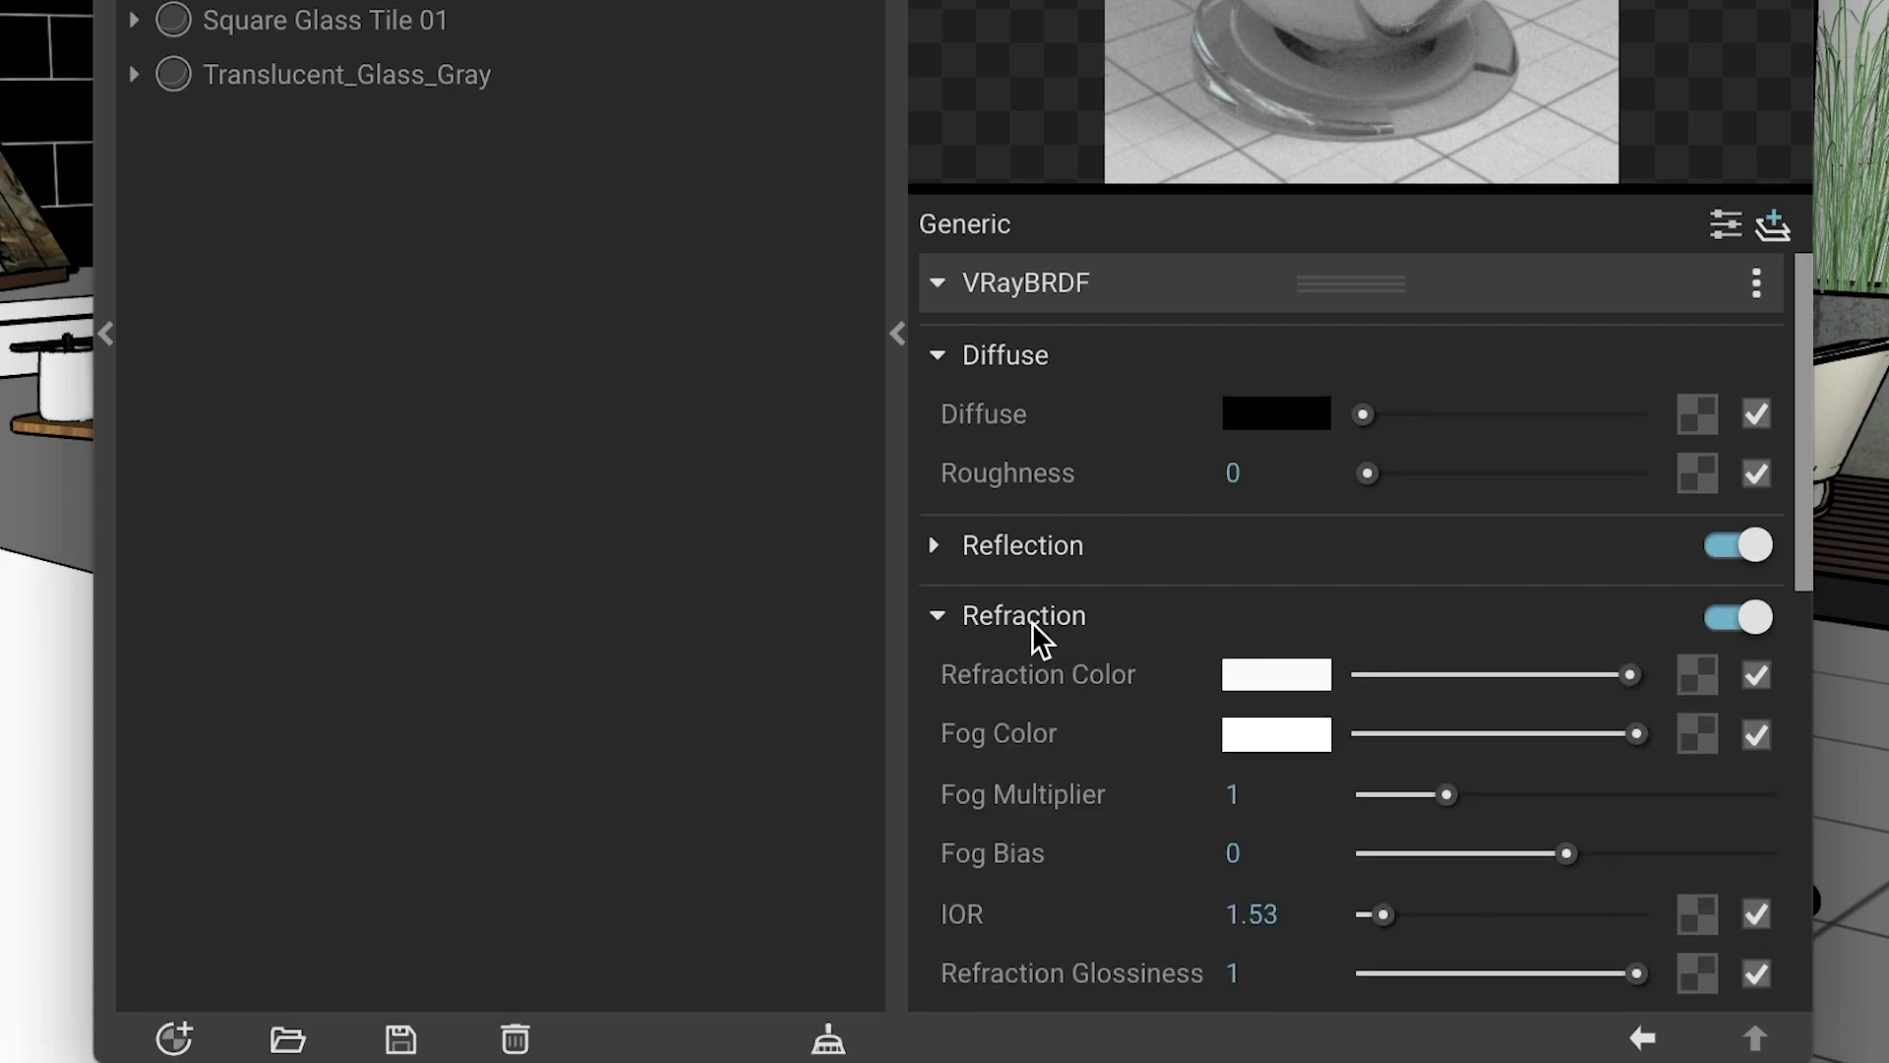
scroll(1031, 626, "down", 1)
scroll(1031, 553, "down", 4)
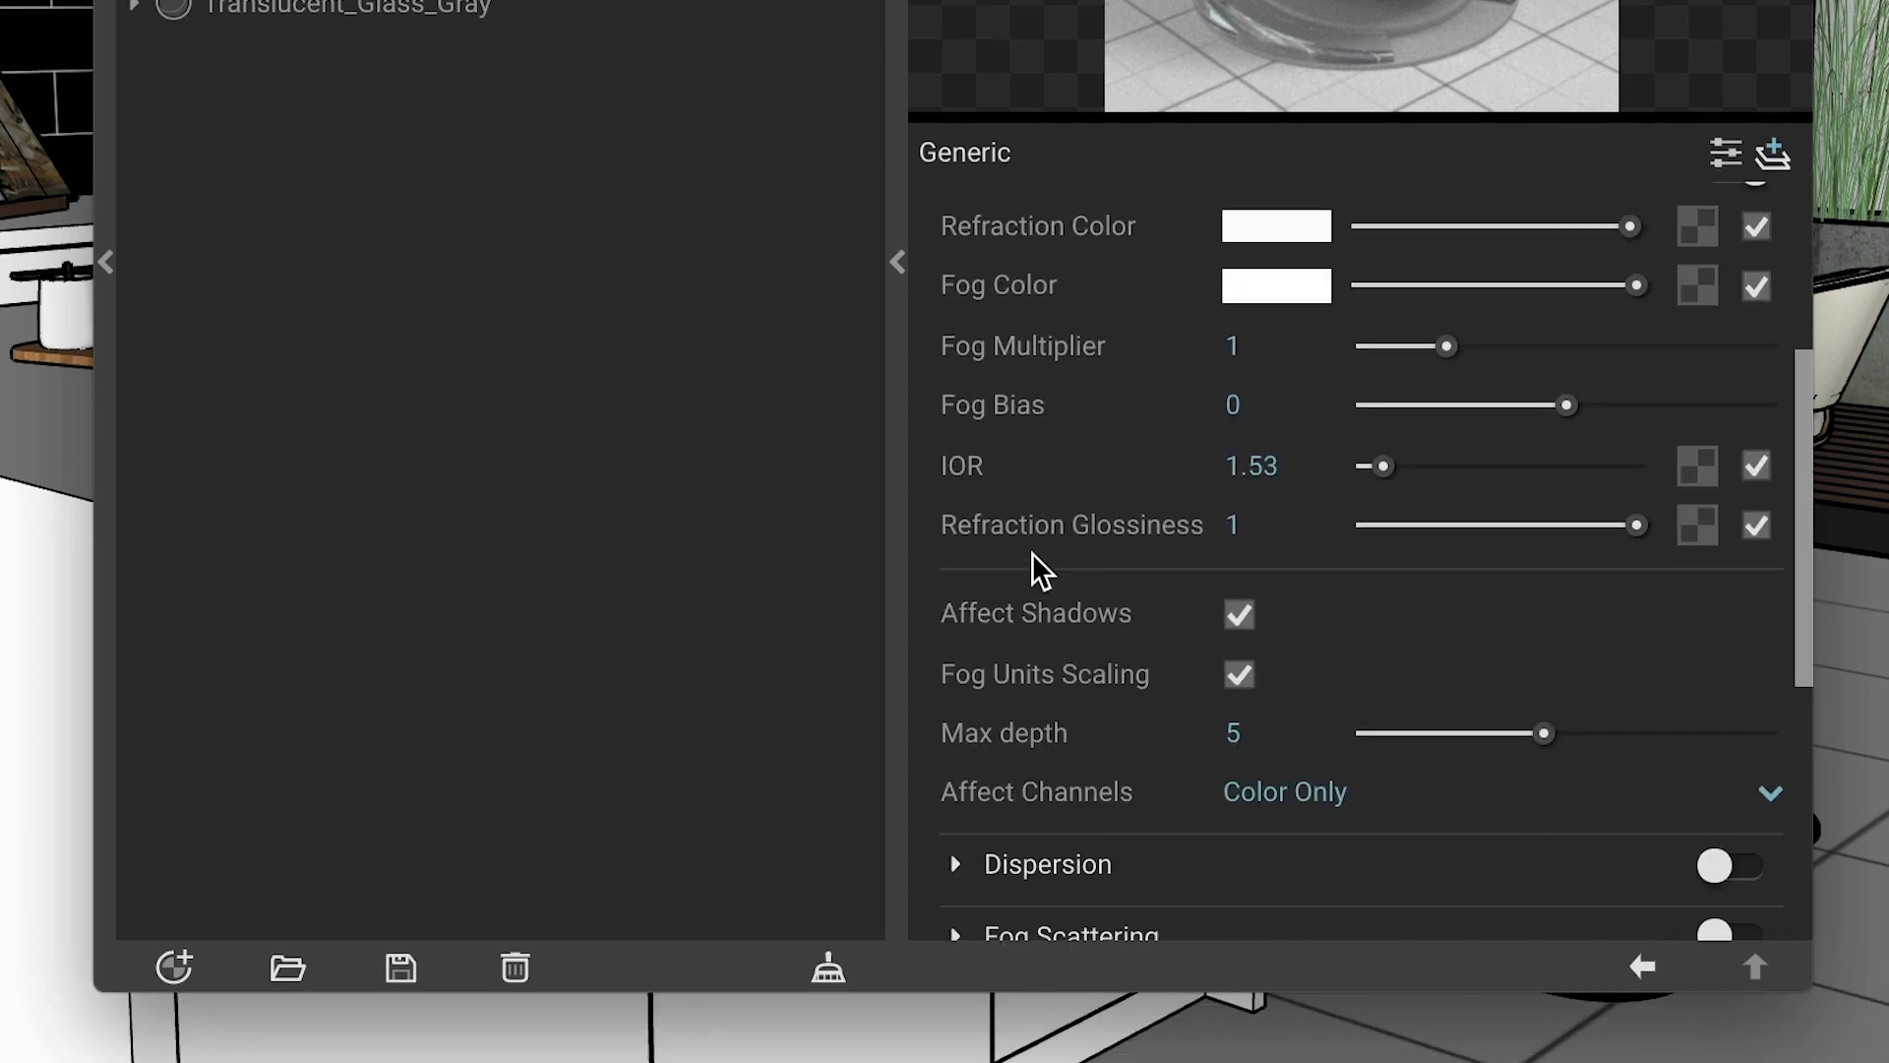
left_click(1286, 799)
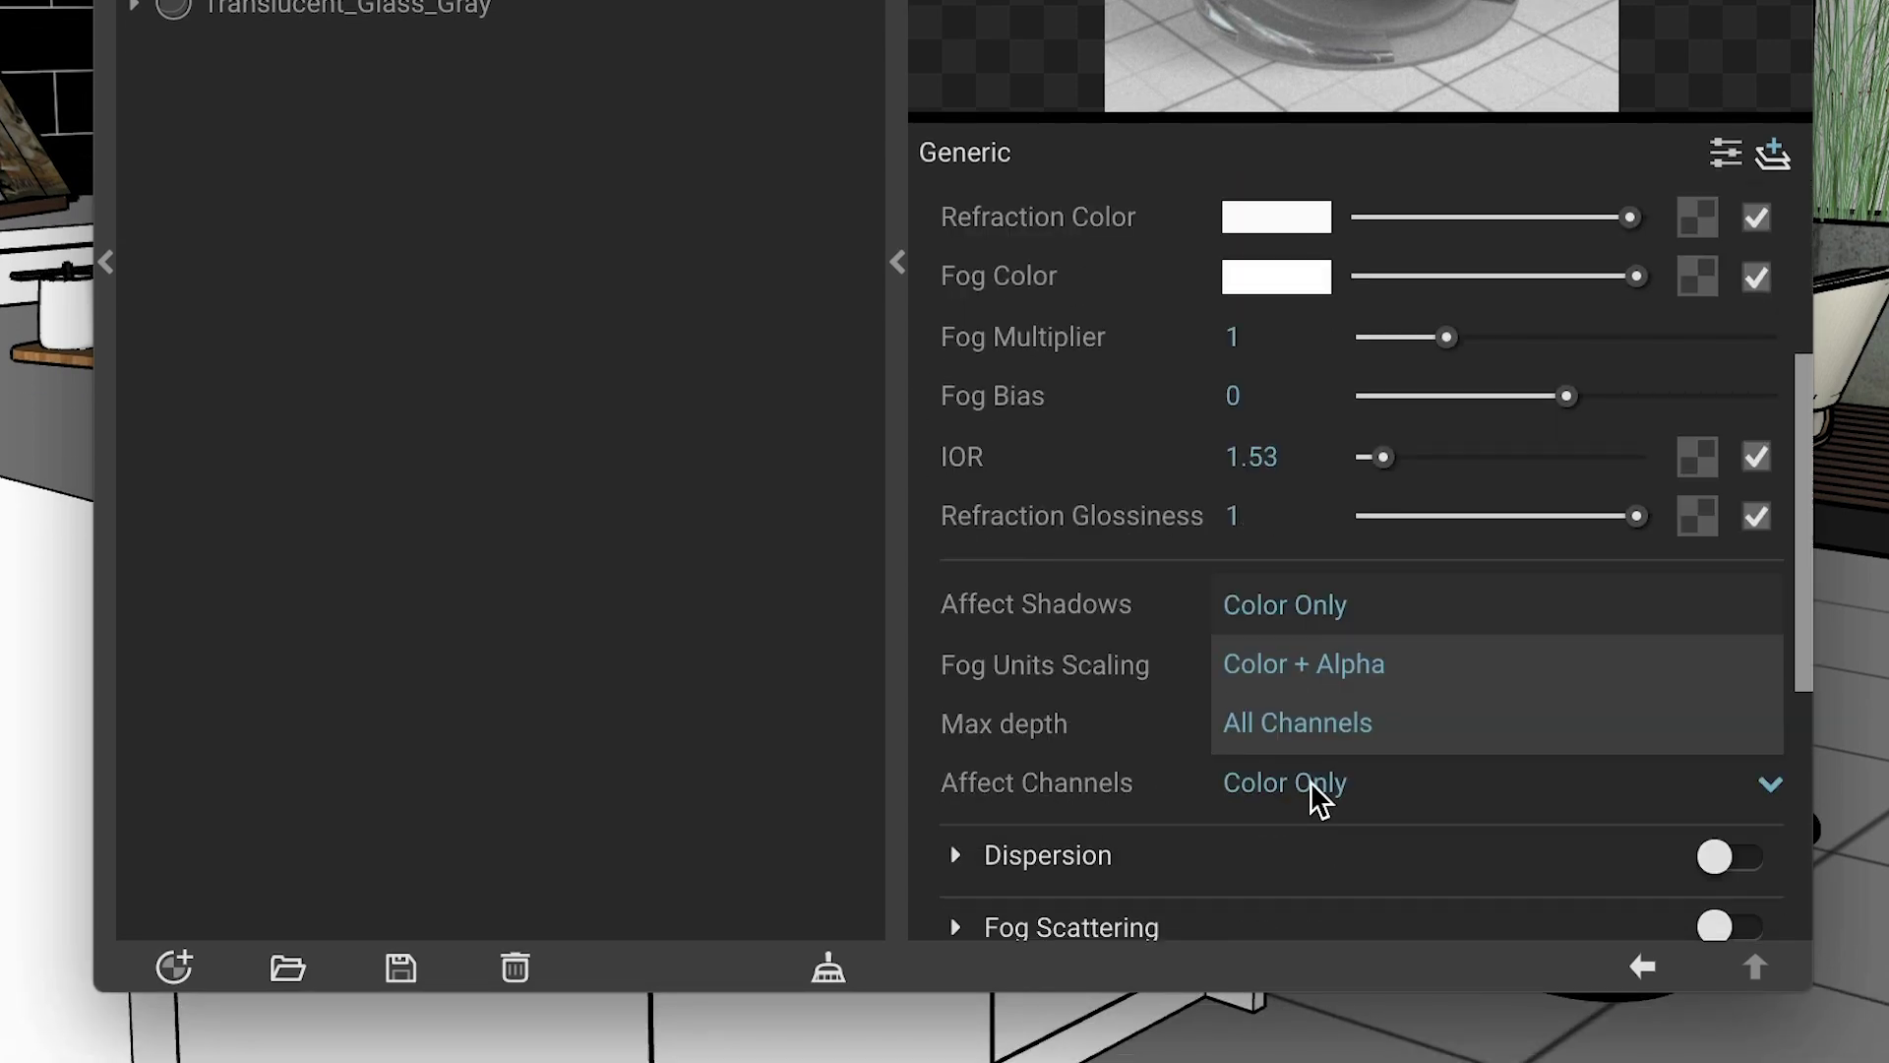
left_click(1352, 665)
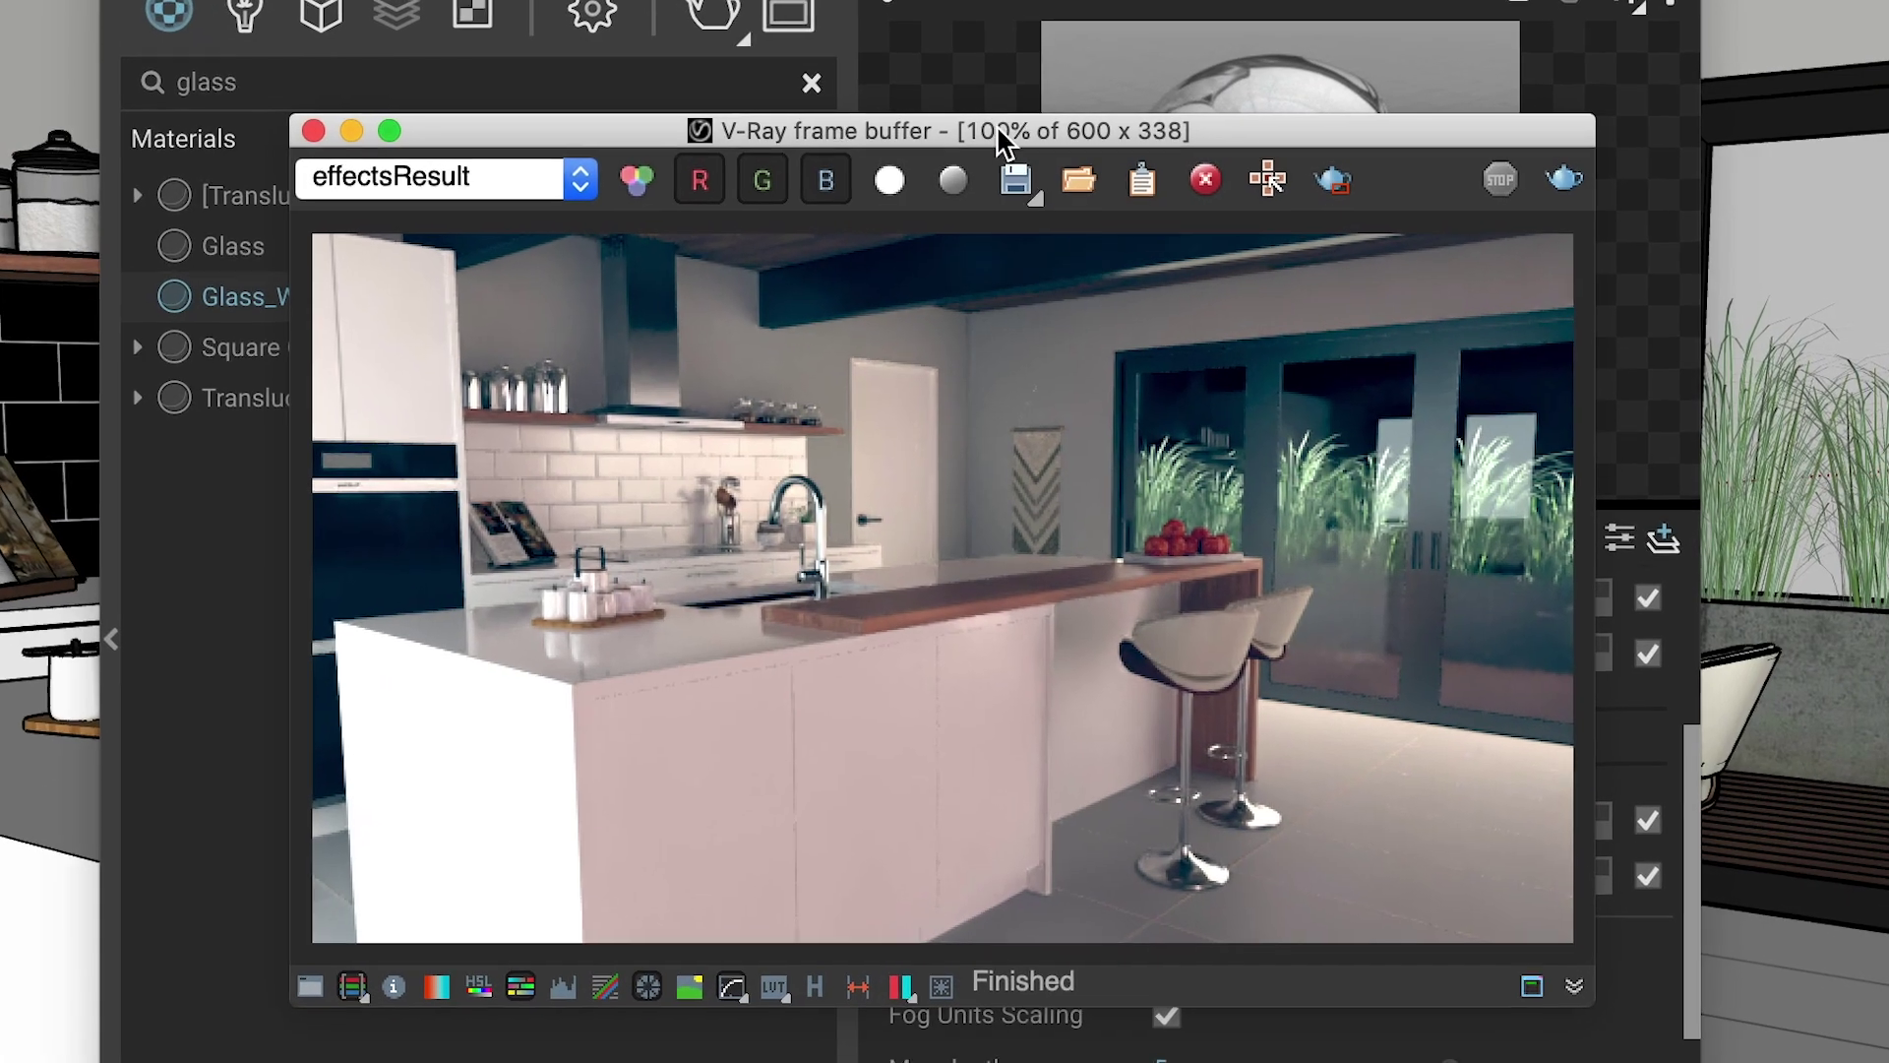
left_click(1013, 176)
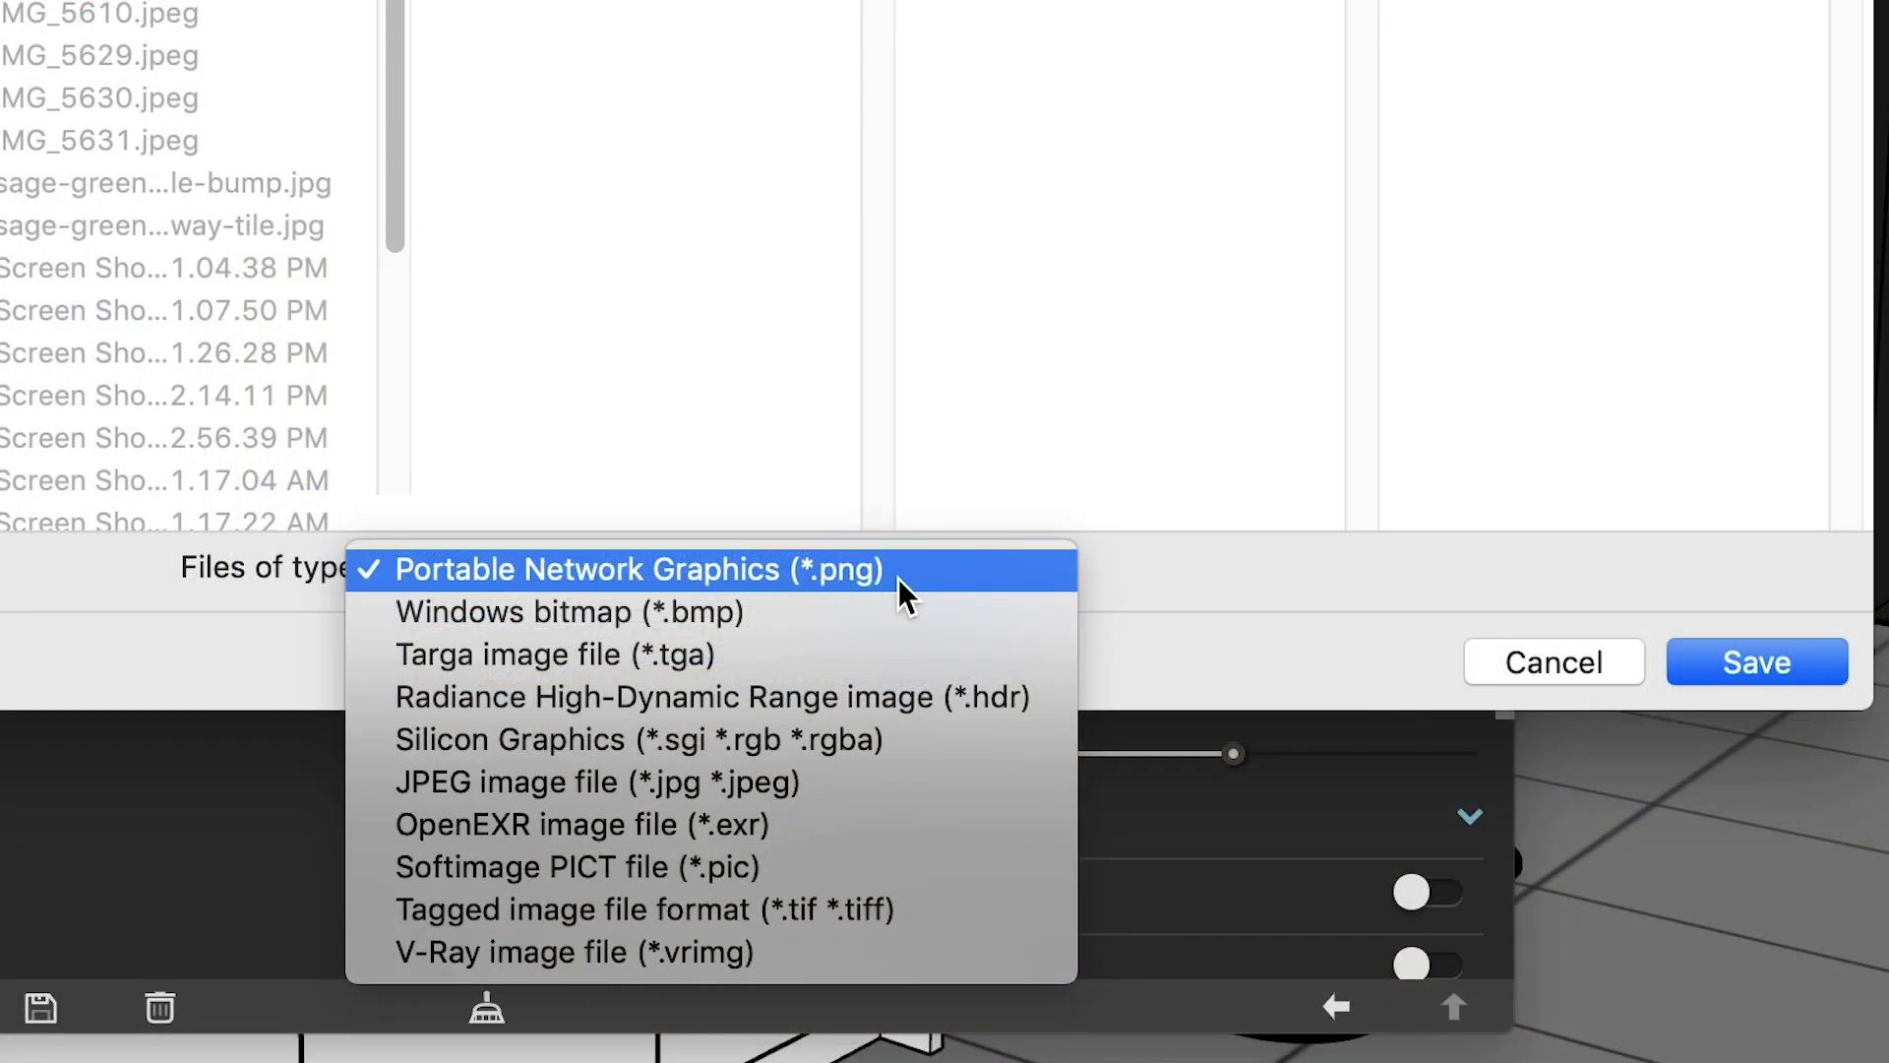
left_click(898, 576)
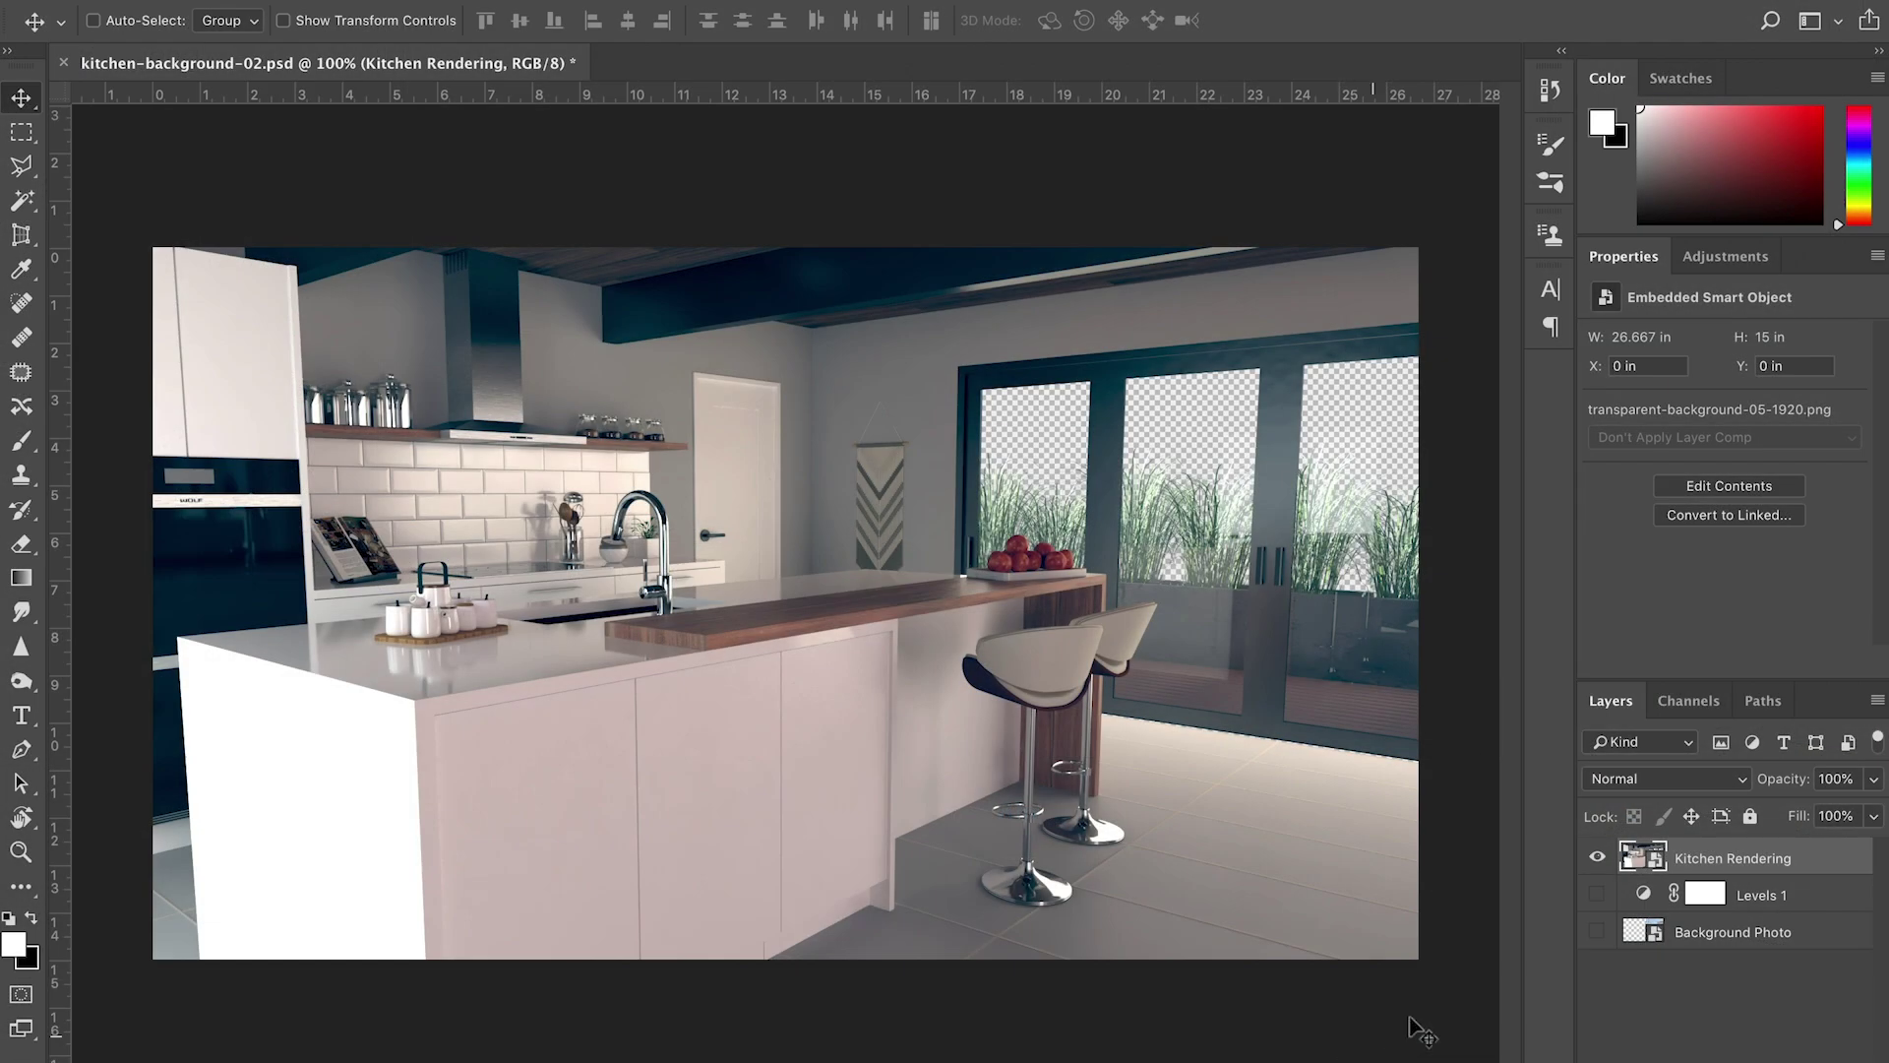
- Make the Background Photo layer visible behind the kitchen rendering
left_click(1596, 934)
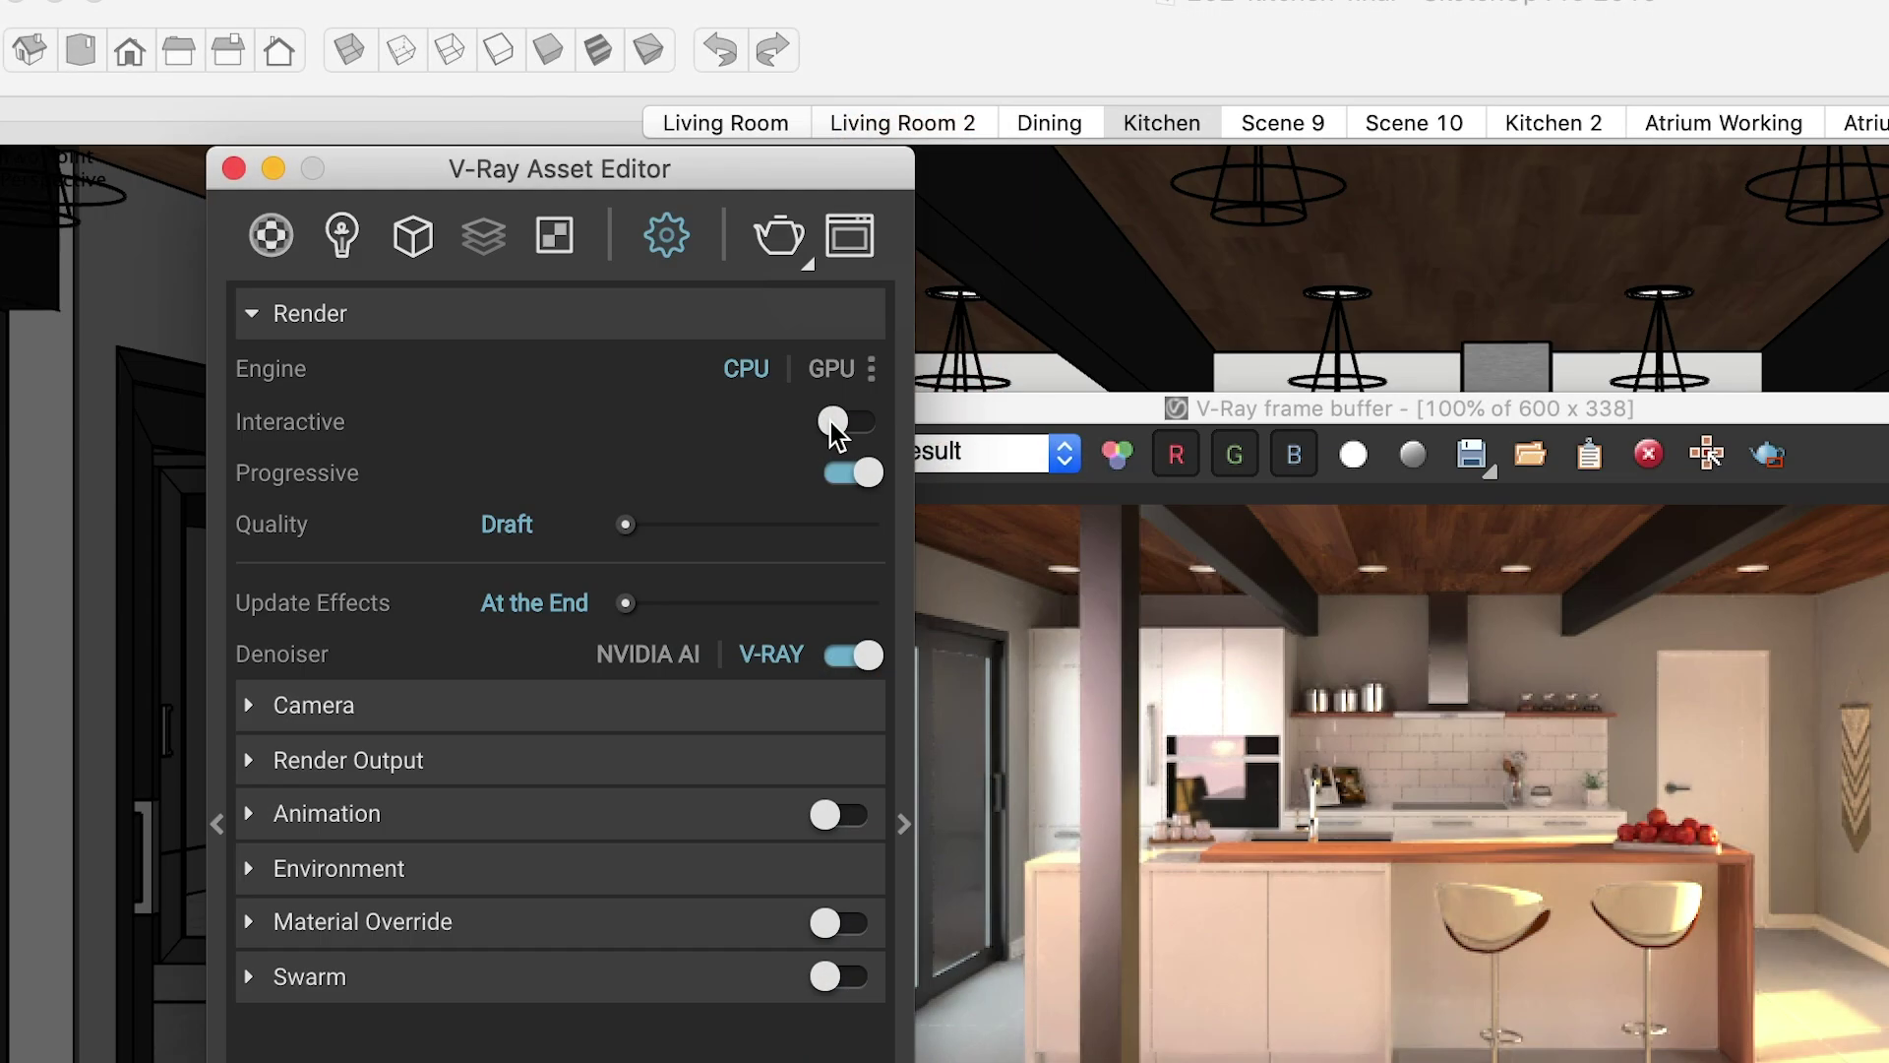
- Turn off Progressive, re-enable the V-Ray Denoiser, and expand the Render Output size settings
left_click(863, 474)
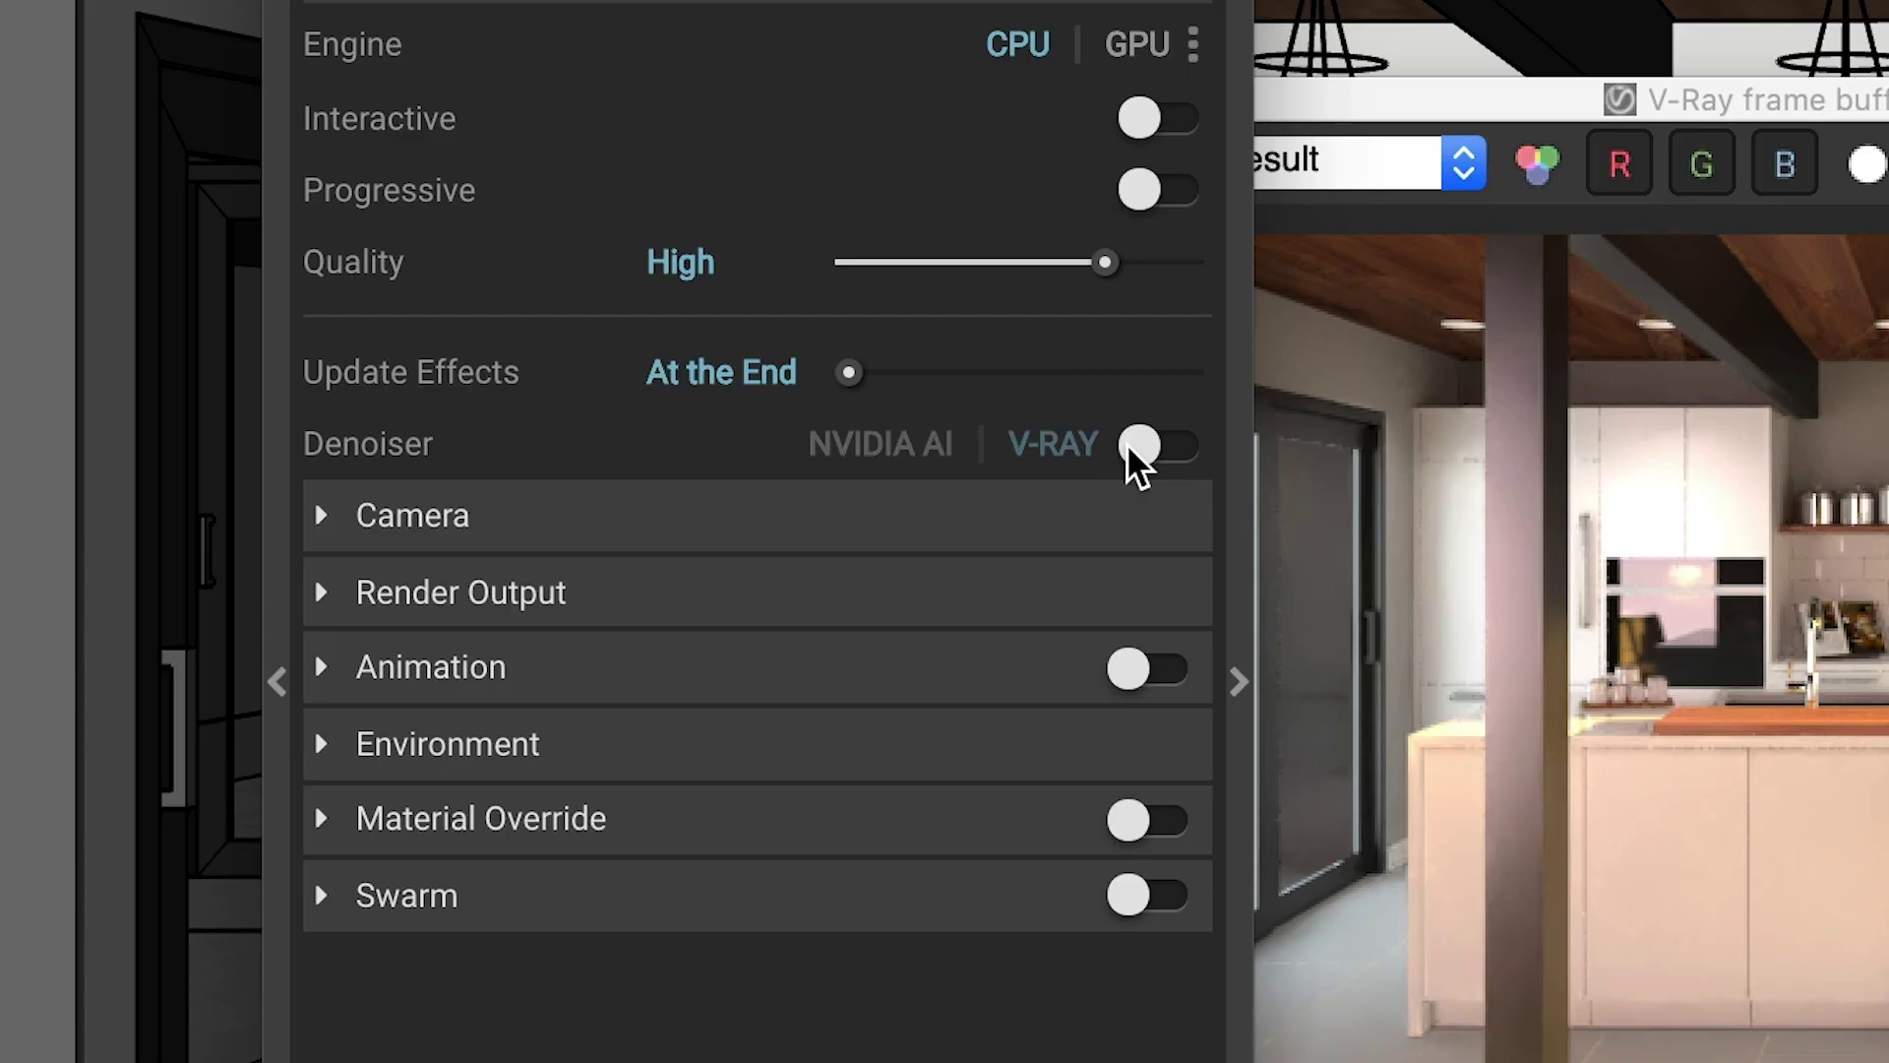
left_click(1140, 444)
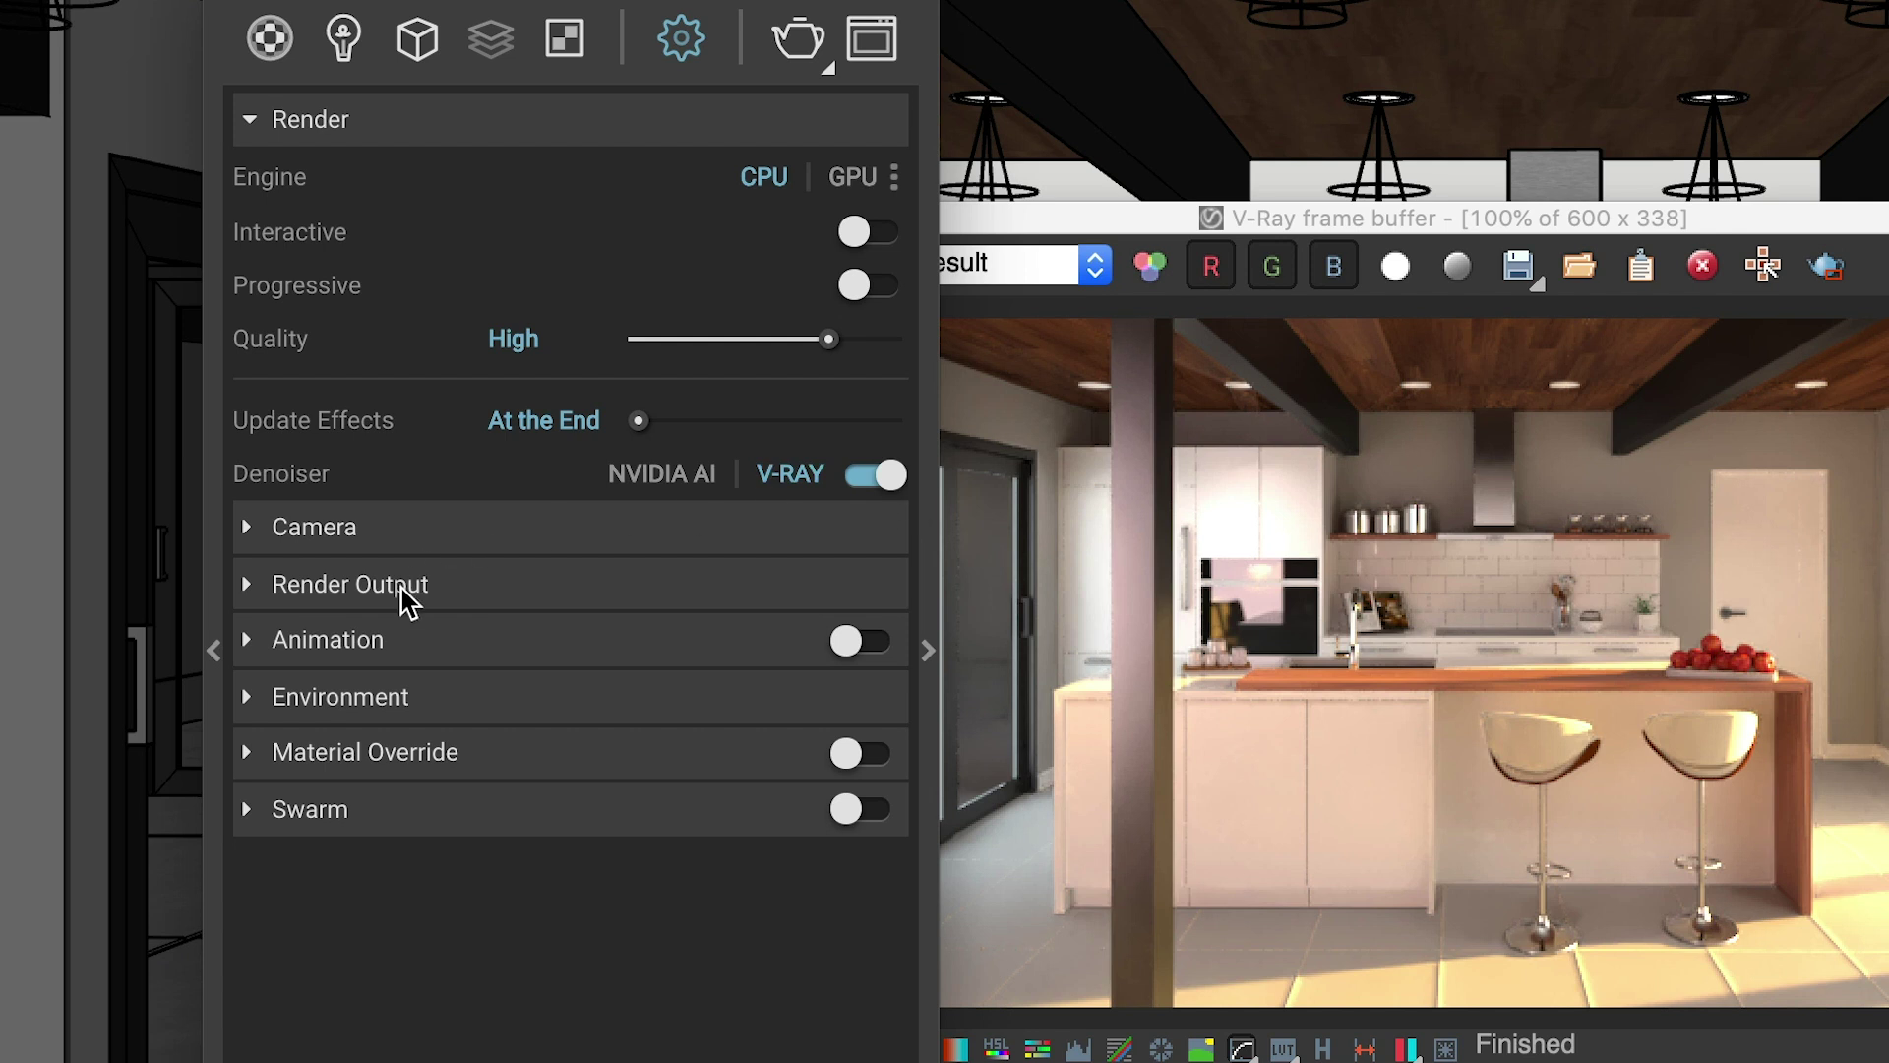
left_click(405, 588)
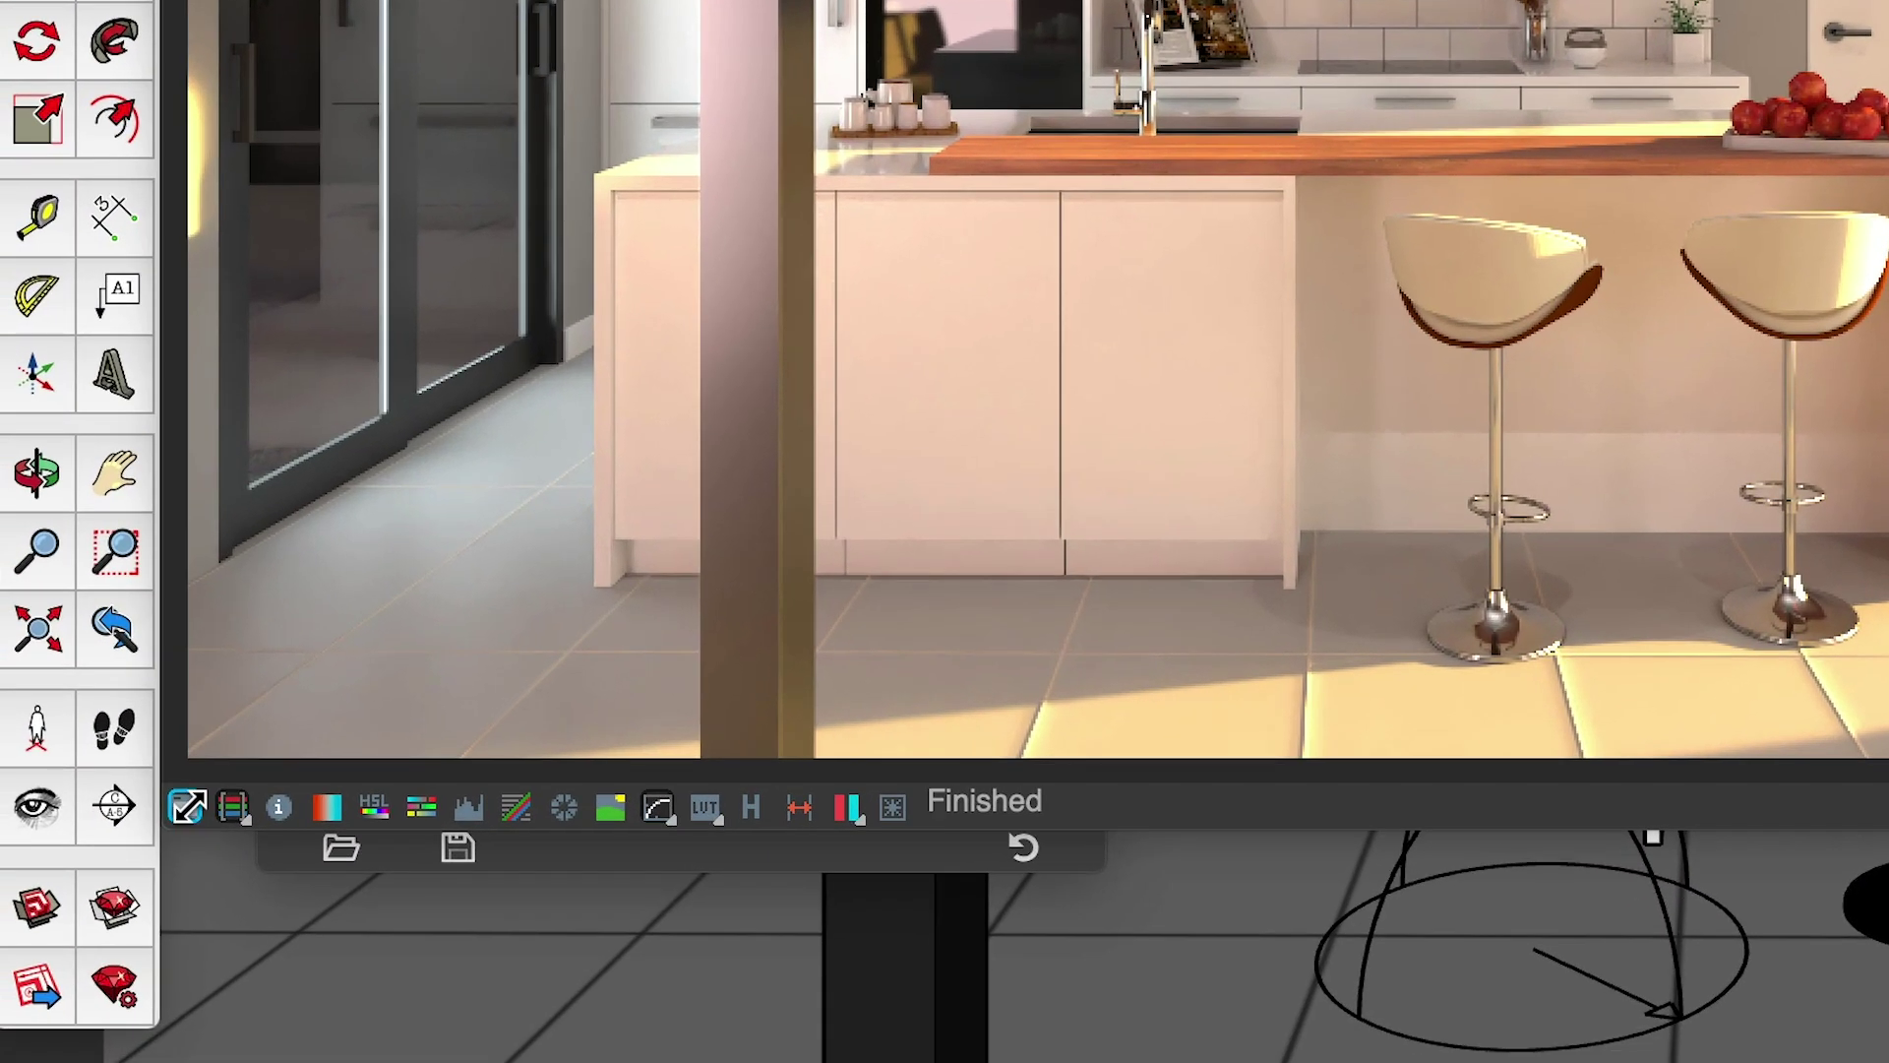
- In frame buffer Corrections, show clipping and set Highlight Burn and Exposure to 0.51
left_click(187, 806)
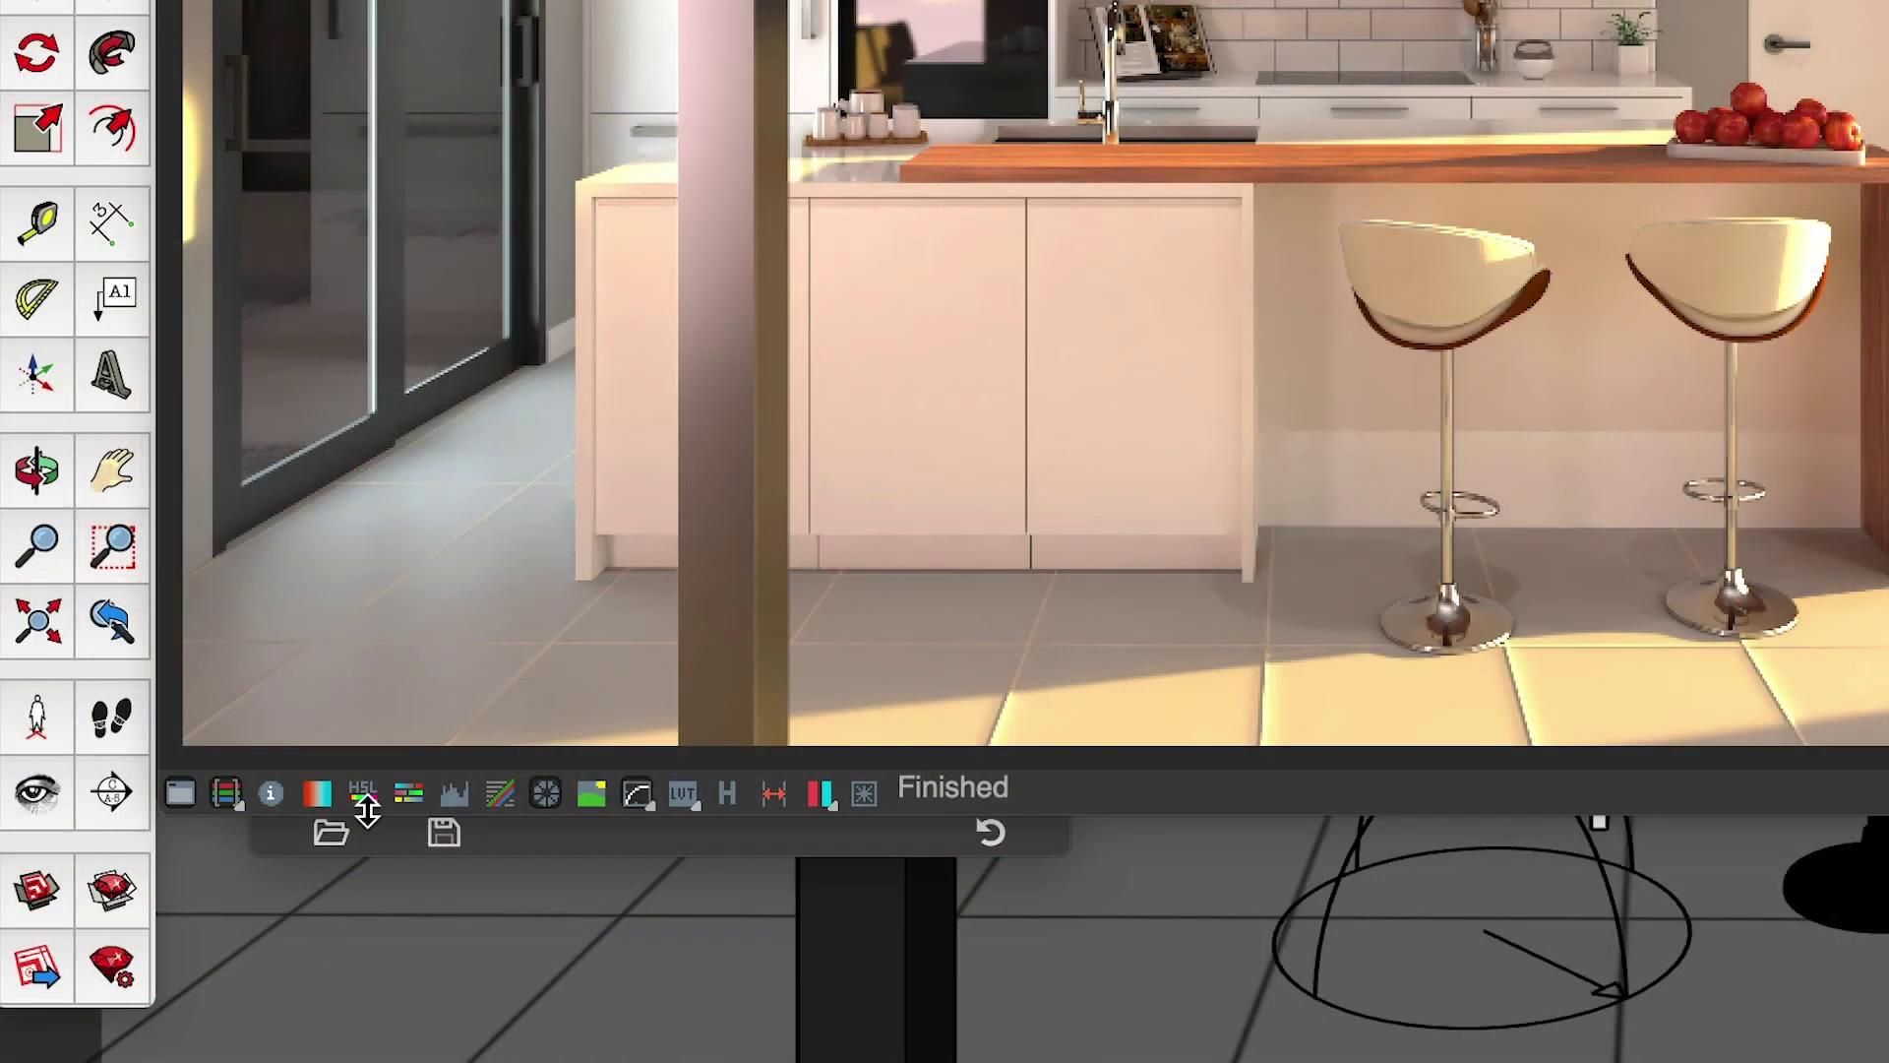
left_click(226, 792)
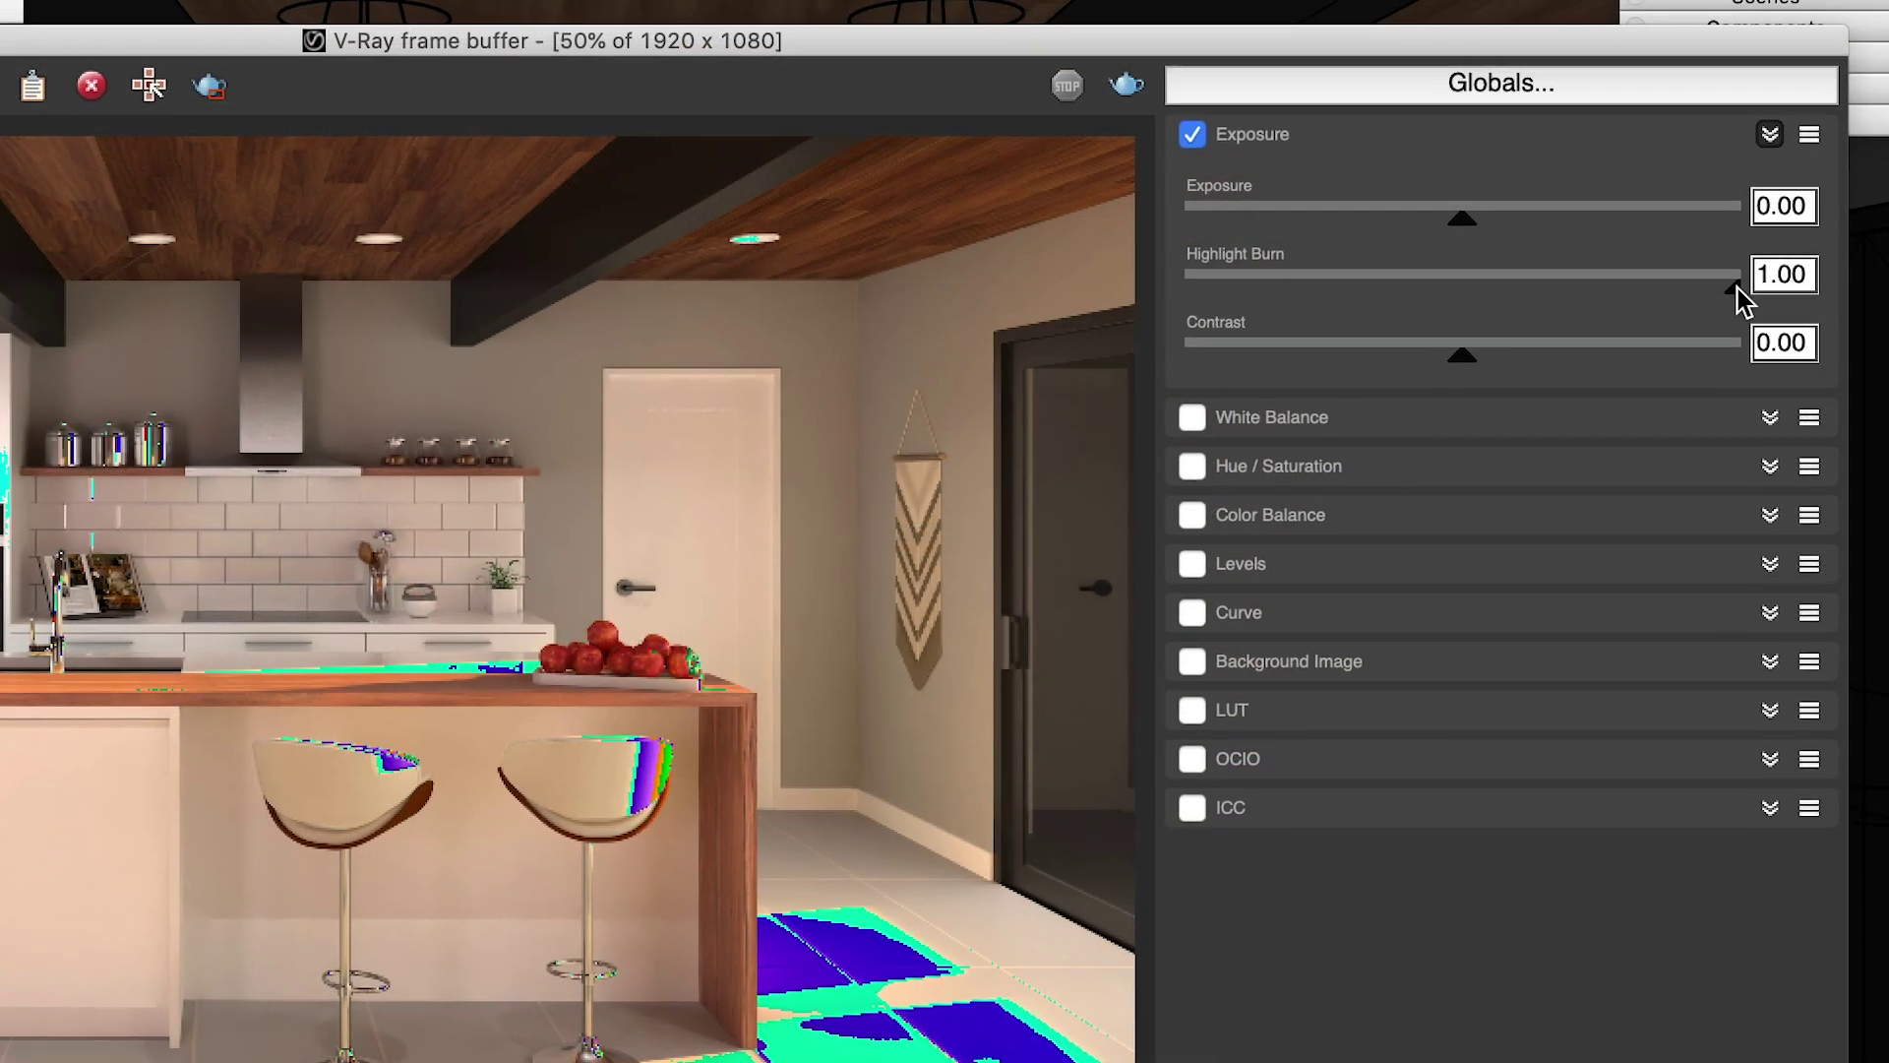
mouse_move(1781, 259)
left_mouse_down()
mouse_move(1544, 295)
mouse_move(1692, 269)
mouse_move(1589, 279)
left_mouse_up()
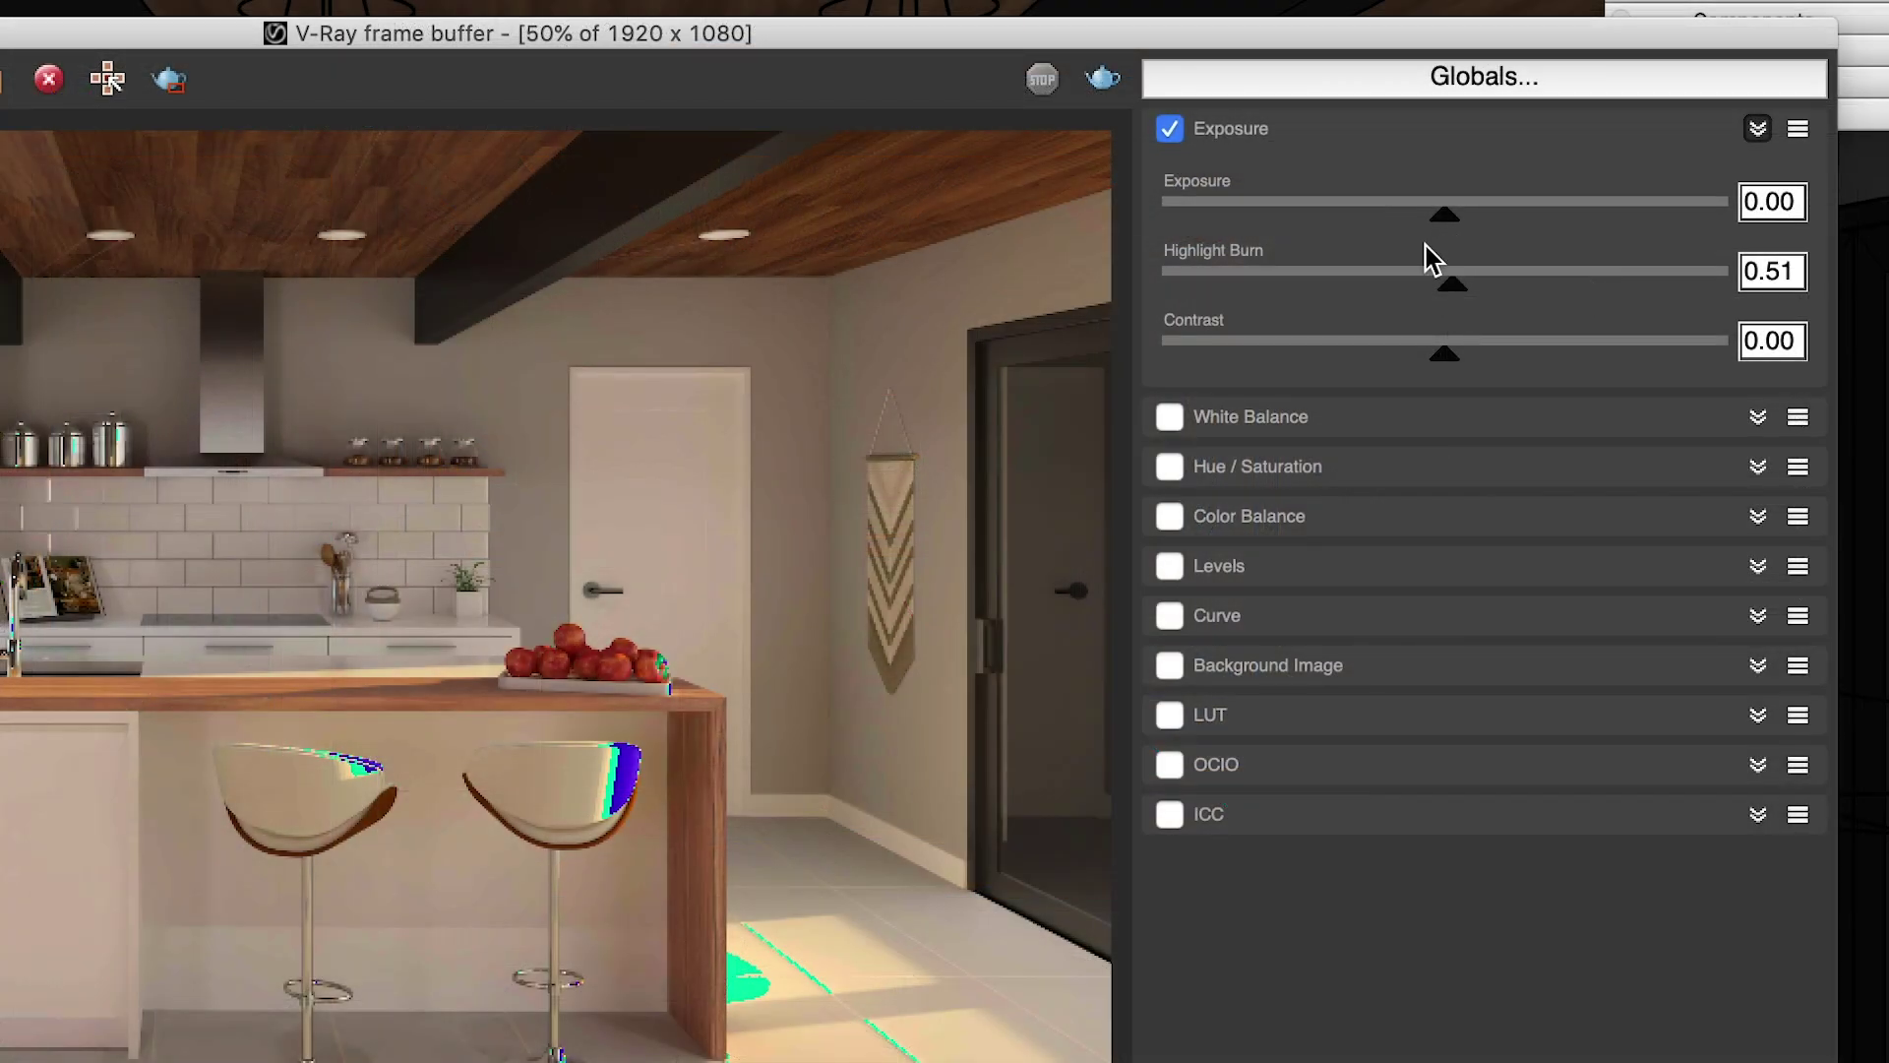
left_click_drag(1446, 223, 1501, 214)
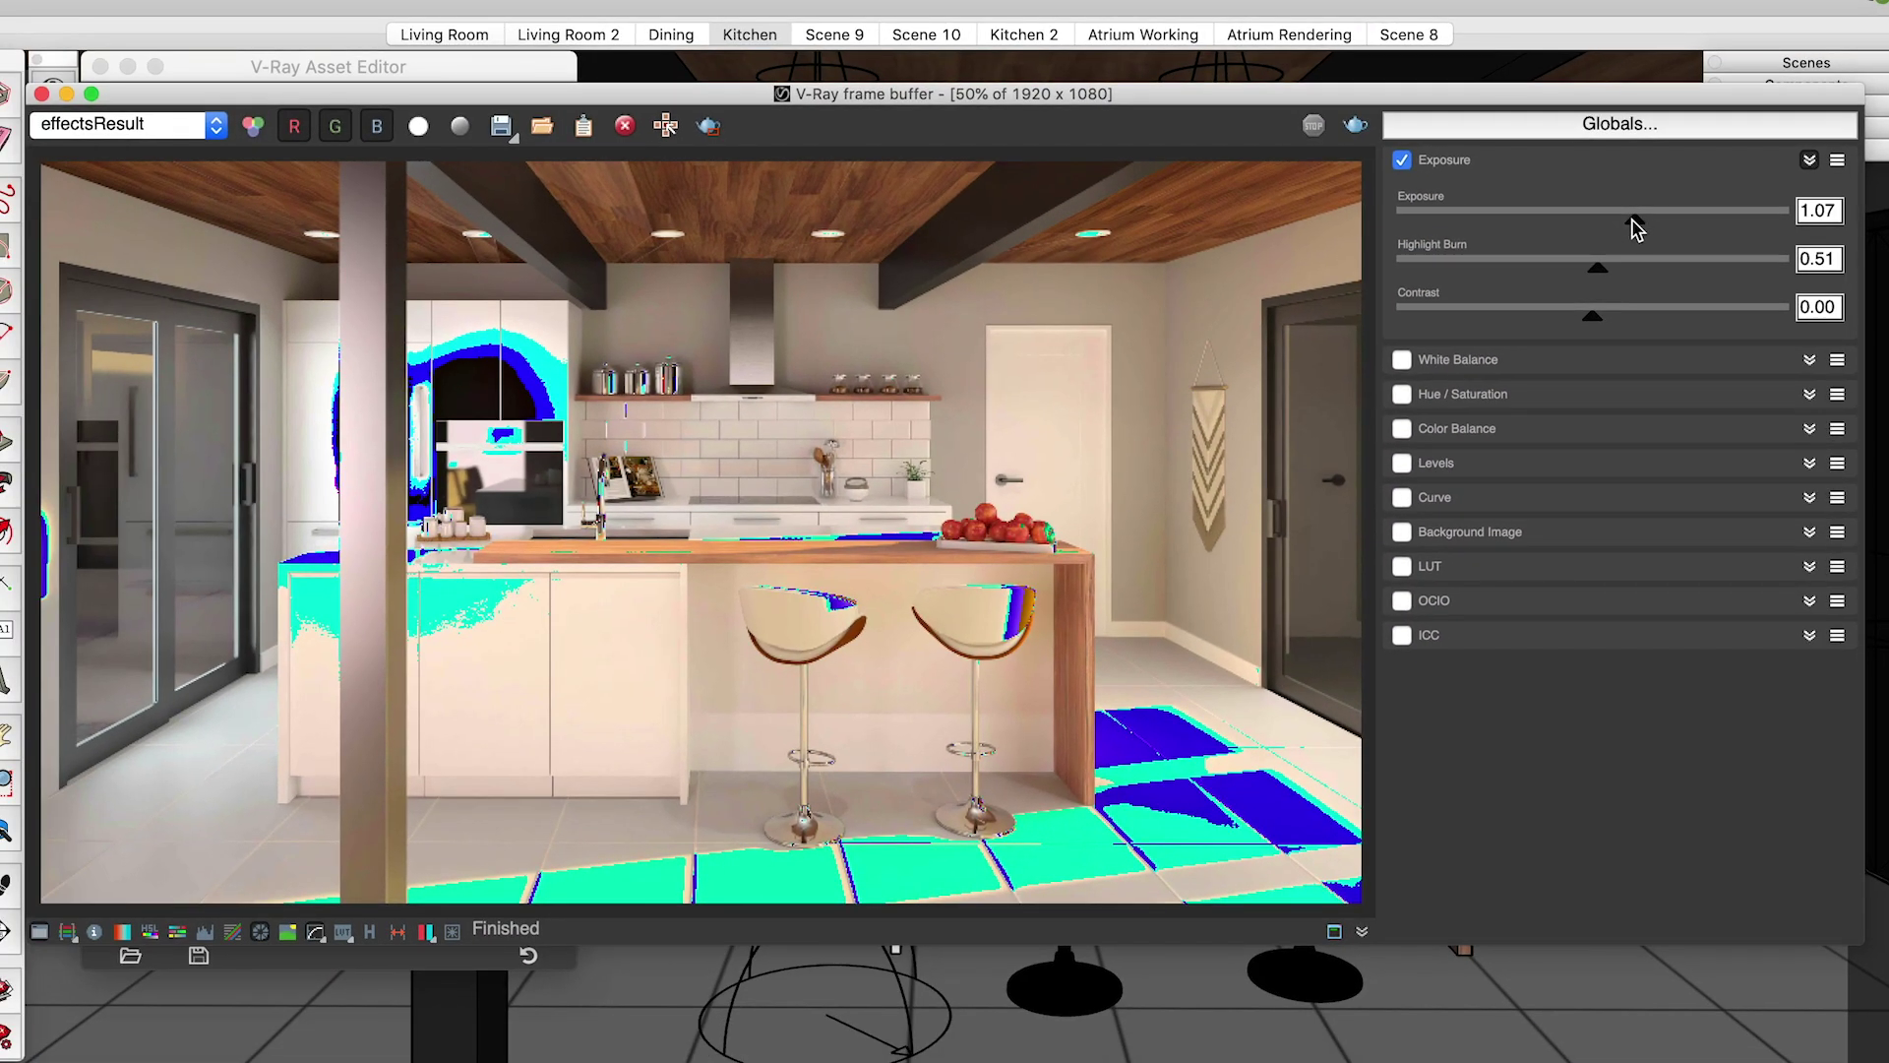
left_click_drag(1632, 225, 1612, 226)
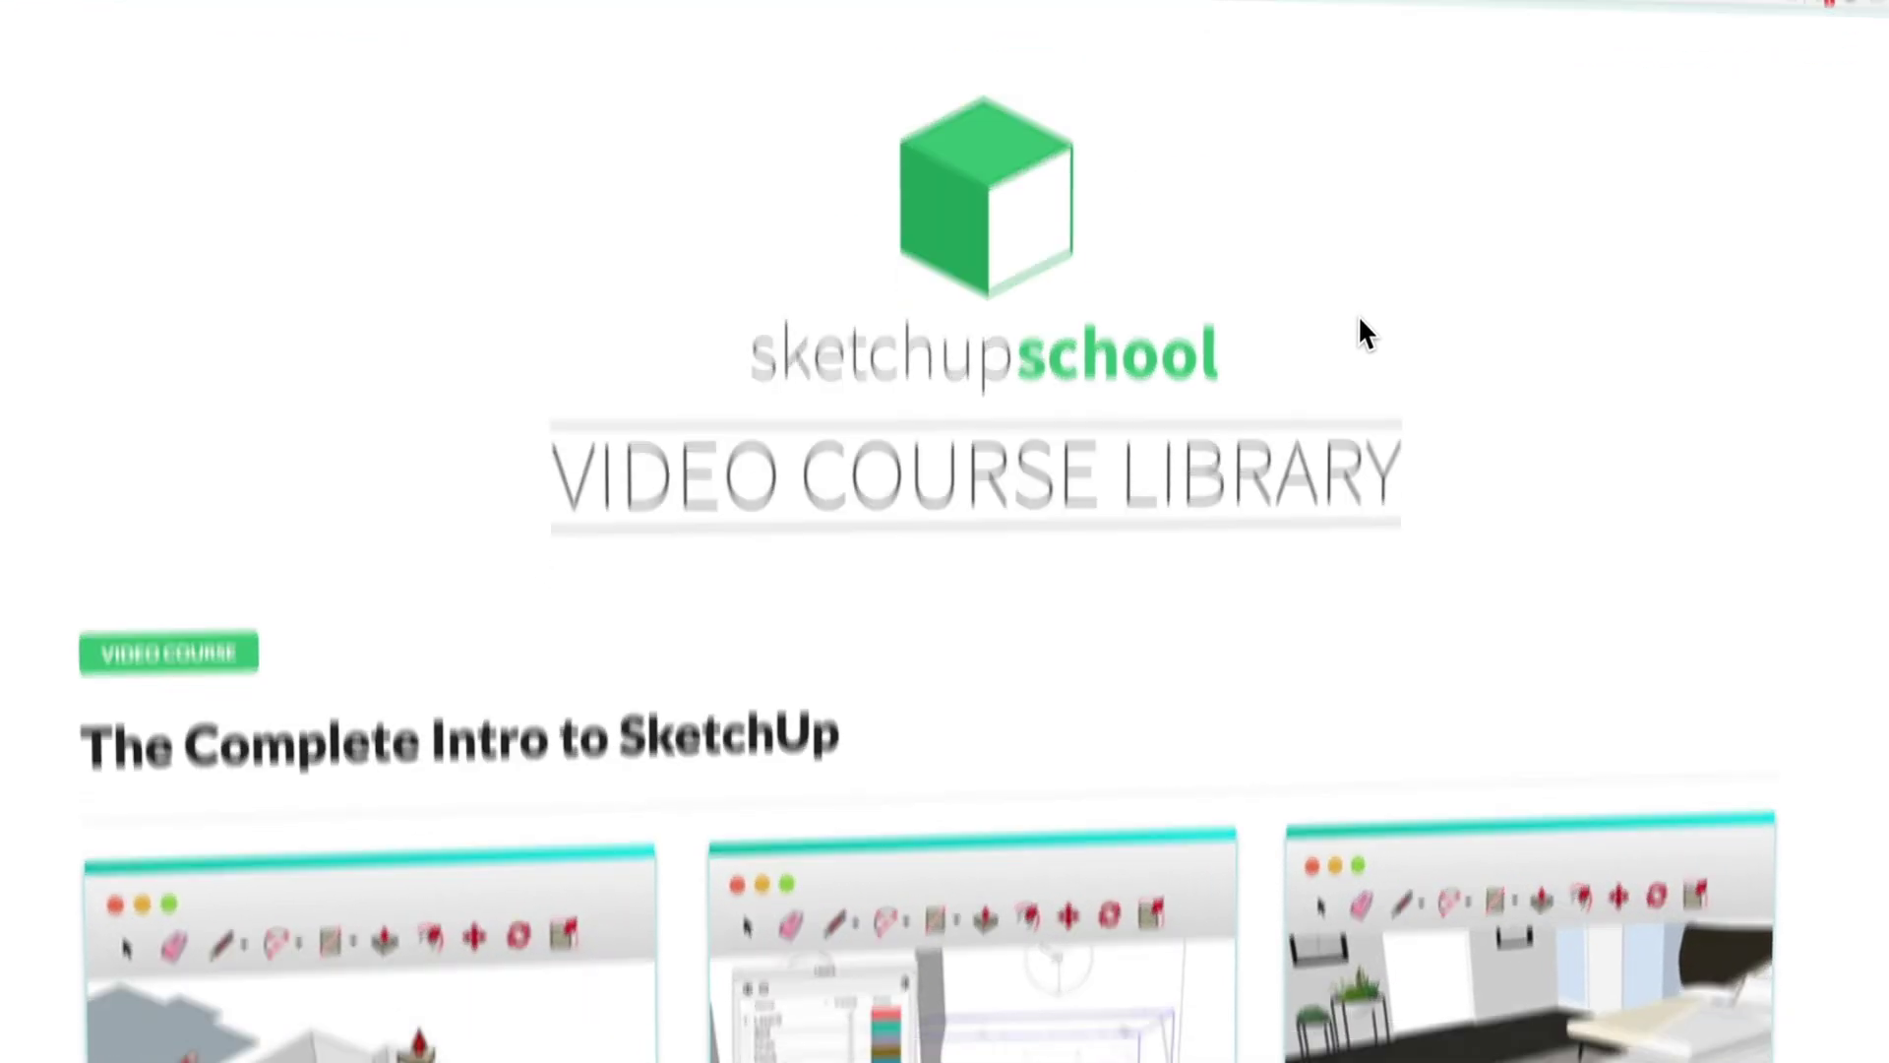
- Scroll down the Video Course Library to browse the interior design courses
scroll(1356, 315, "down", 15)
scroll(1270, 463, "down", 10)
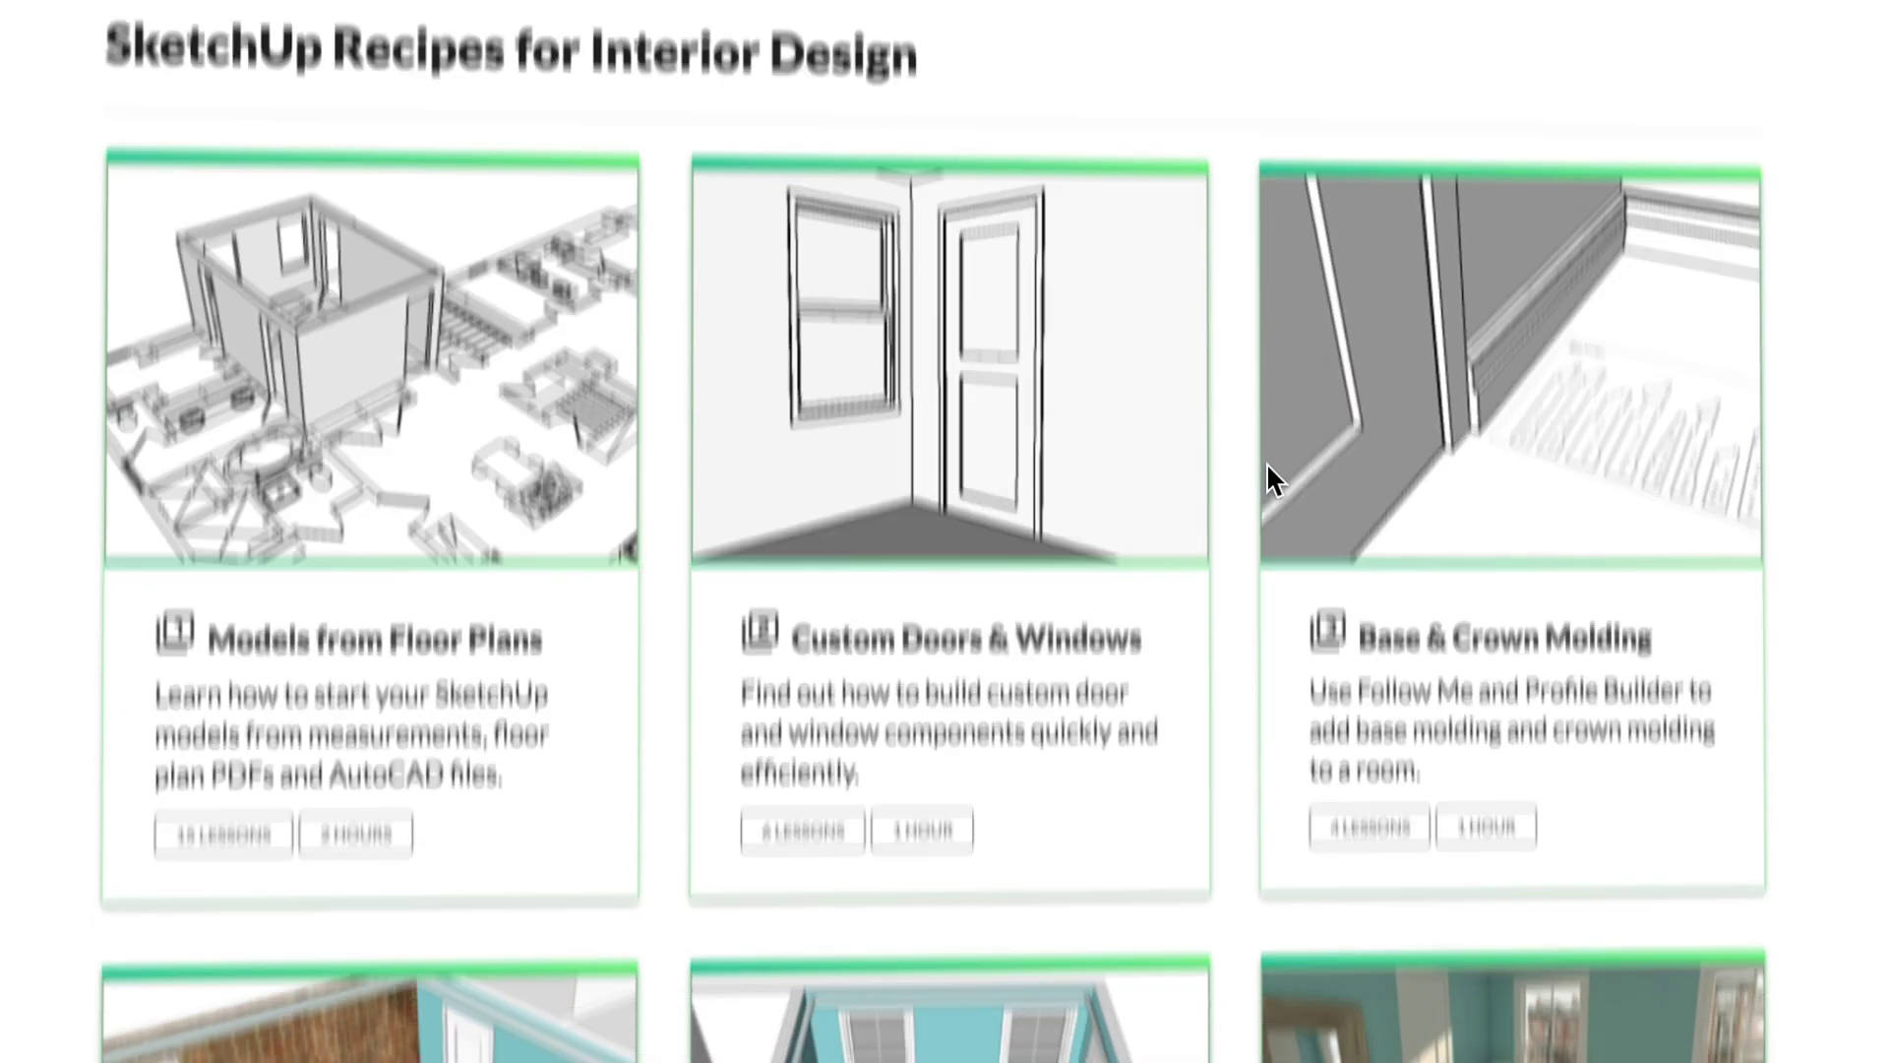